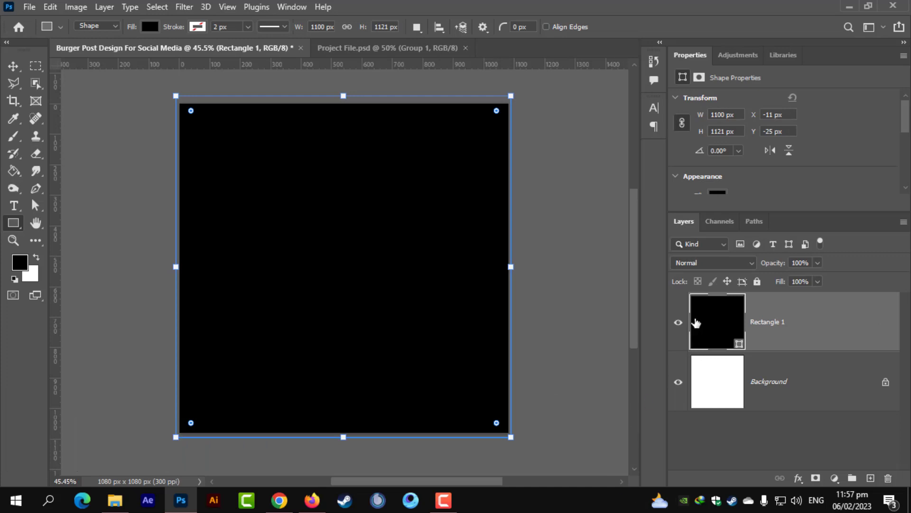
Step: Change the fill color of the black rectangle covering the canvas to white, ffffff
{"action": "double_click", "coordinate": [694, 321]}
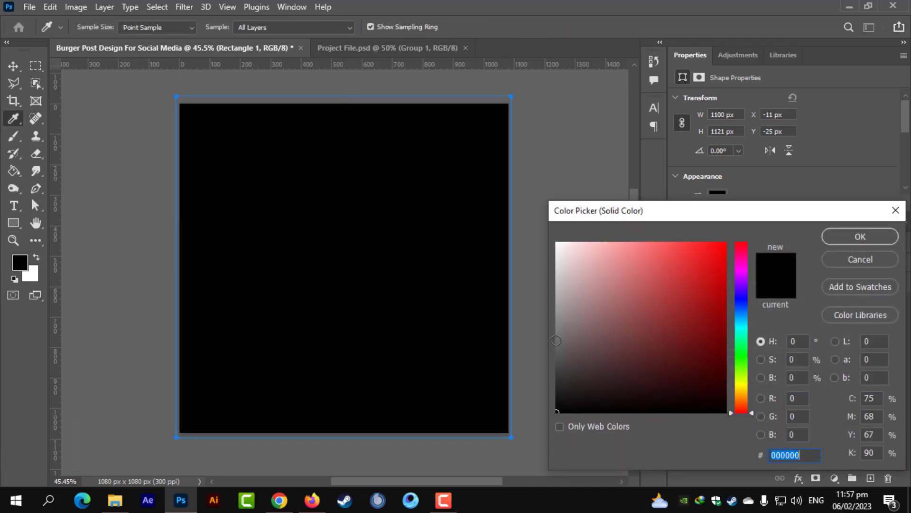
{"action": "type", "text": "ffffff"}
{"action": "left_click", "coordinate": [860, 236]}
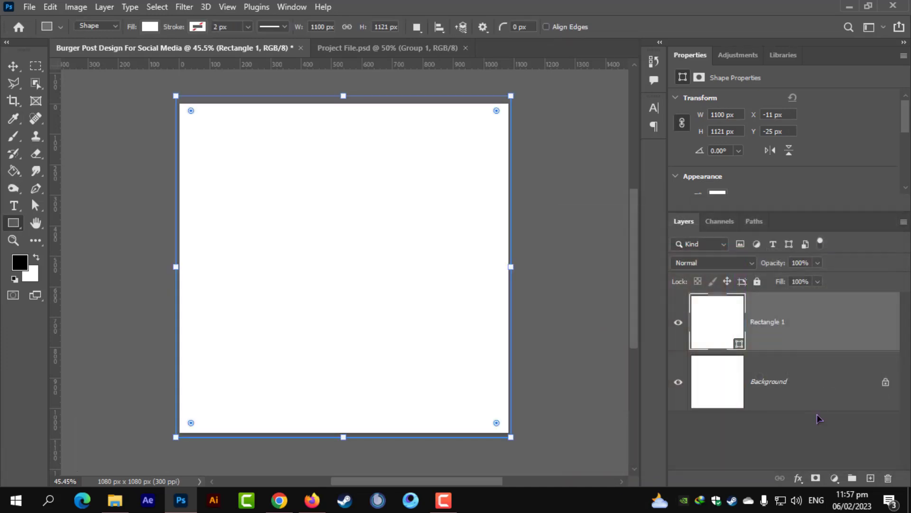
Step: Delete the locked Background layer and rename the white rectangle's layer to Background
{"action": "key", "text": "Delete"}
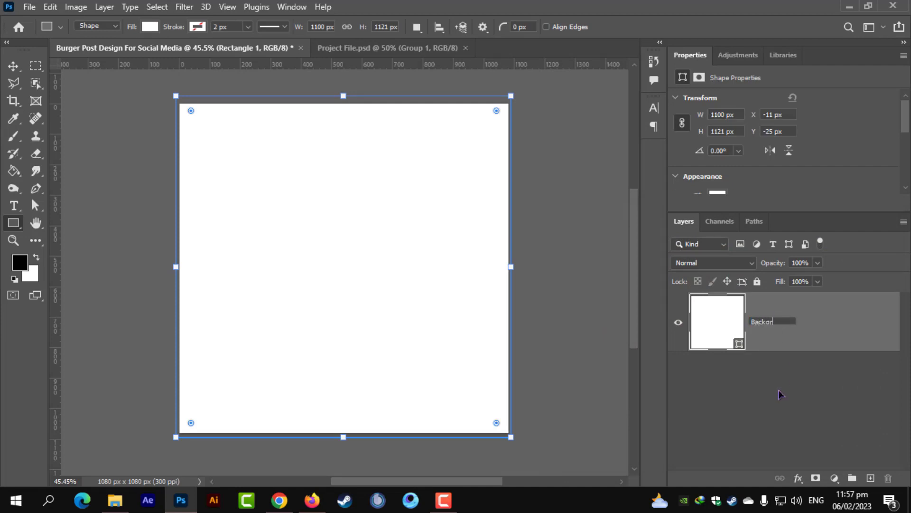
{"action": "type", "text": "Background"}
{"action": "key", "text": "Return"}
{"action": "left_click", "coordinate": [781, 395]}
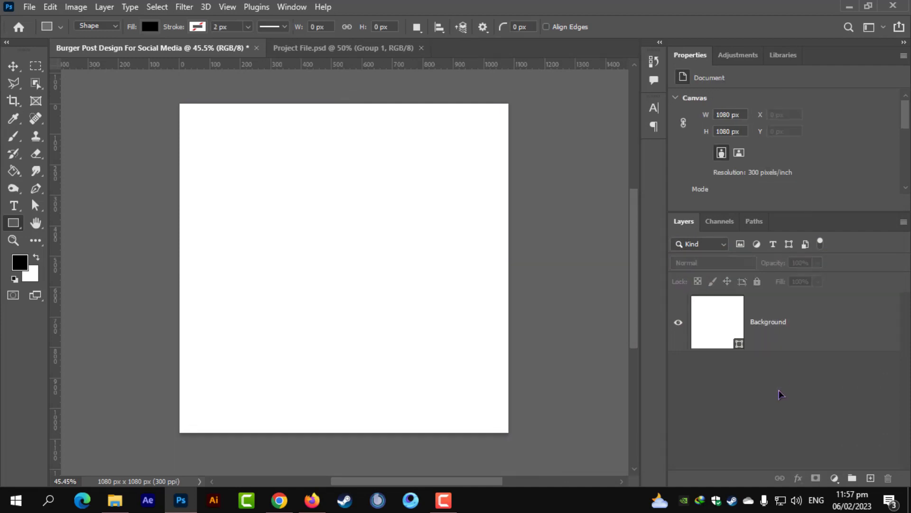
Step: Draw a wavy open path across the canvas with the Pen tool, starting and ending outside its side edges
{"action": "left_click", "coordinate": [37, 190]}
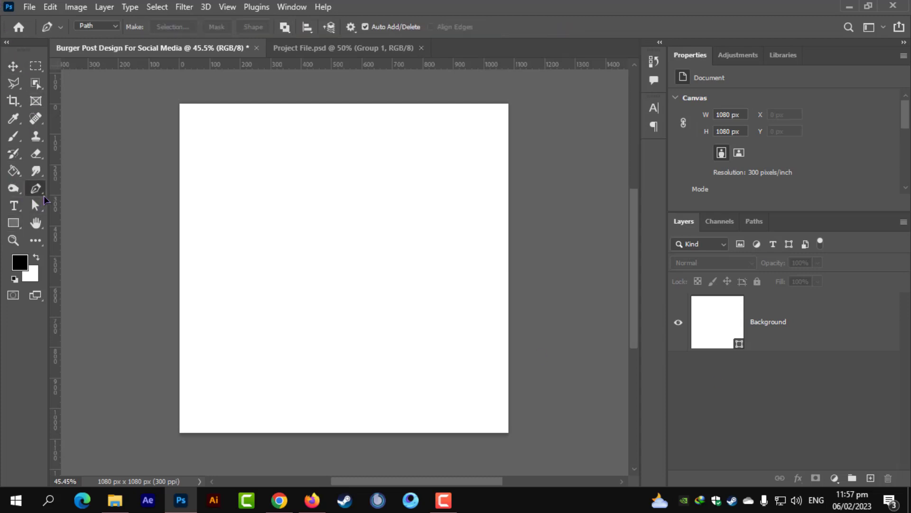
{"action": "left_click", "coordinate": [169, 363]}
{"action": "left_click_drag", "start_coordinate": [226, 283], "coordinate": [403, 369]}
{"action": "key", "text": "ctrl+z"}
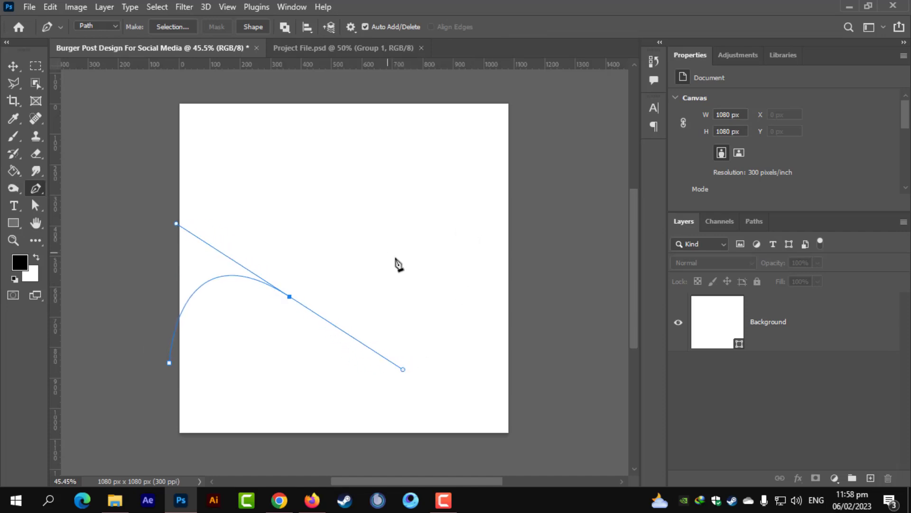
{"action": "left_click_drag", "start_coordinate": [401, 257], "coordinate": [429, 206]}
{"action": "key", "text": "ctrl+z"}
{"action": "left_click_drag", "start_coordinate": [436, 263], "coordinate": [451, 217]}
{"action": "left_click_drag", "start_coordinate": [582, 266], "coordinate": [562, 378]}
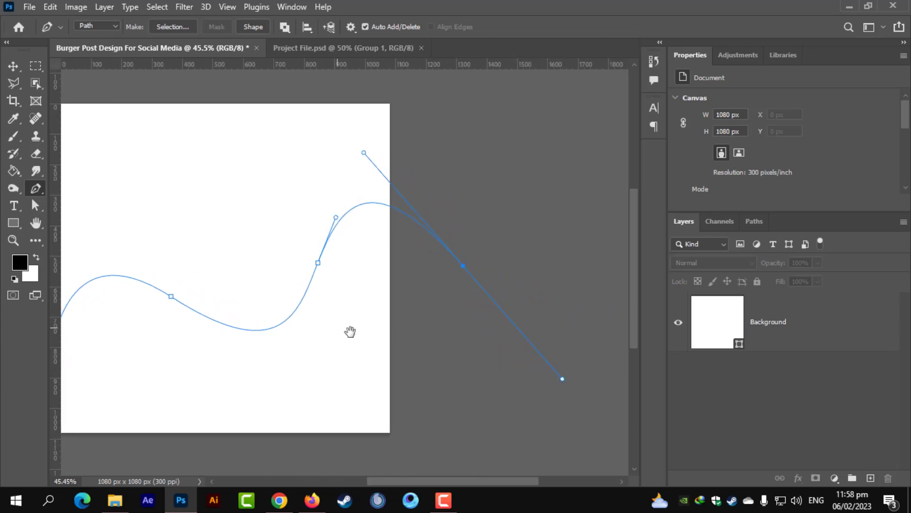
Step: Adjust the direction handles of the wave path's anchor points to smooth its dip and its higher crest
{"action": "left_click_drag", "start_coordinate": [349, 331], "coordinate": [491, 358]}
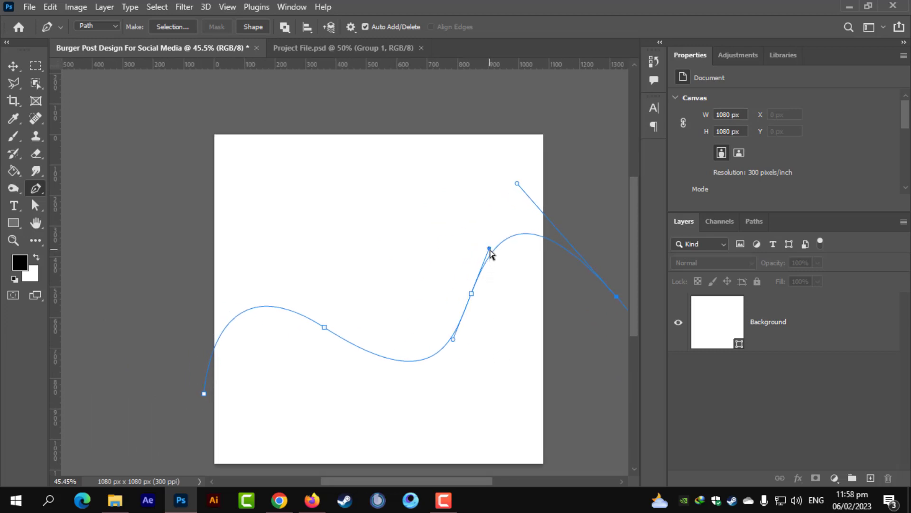
{"action": "mouse_move", "coordinate": [490, 250]}
{"action": "left_mouse_down"}
{"action": "mouse_move", "coordinate": [480, 256]}
{"action": "mouse_move", "coordinate": [479, 229]}
{"action": "mouse_move", "coordinate": [493, 223]}
{"action": "mouse_move", "coordinate": [489, 243]}
{"action": "mouse_move", "coordinate": [482, 236]}
{"action": "mouse_move", "coordinate": [496, 236]}
{"action": "left_mouse_up"}
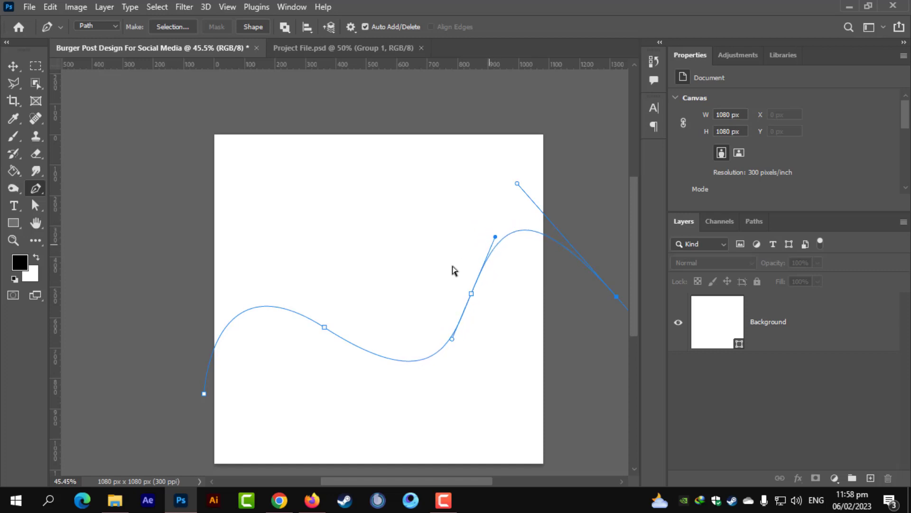
{"action": "left_click", "coordinate": [324, 327], "text": "ctrl"}
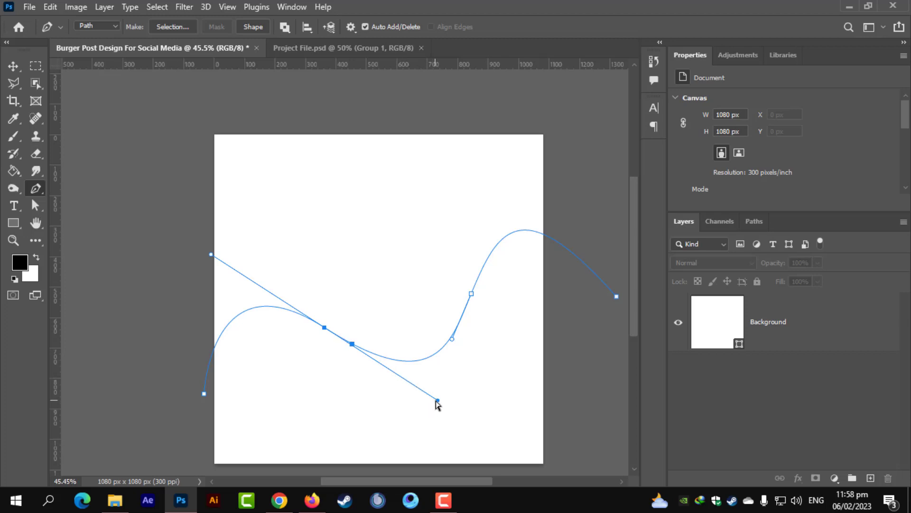
{"action": "left_click_drag", "start_coordinate": [437, 400], "coordinate": [408, 382]}
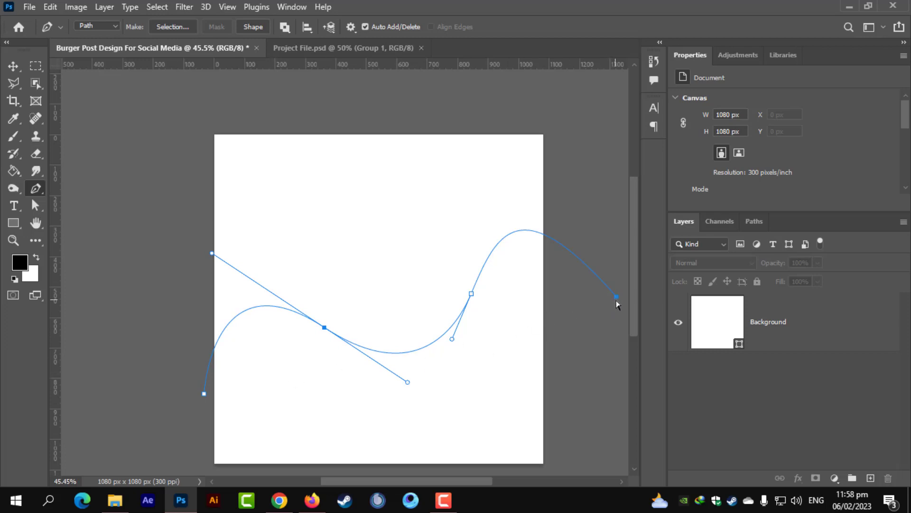
{"action": "left_click_drag", "start_coordinate": [616, 299], "coordinate": [559, 212]}
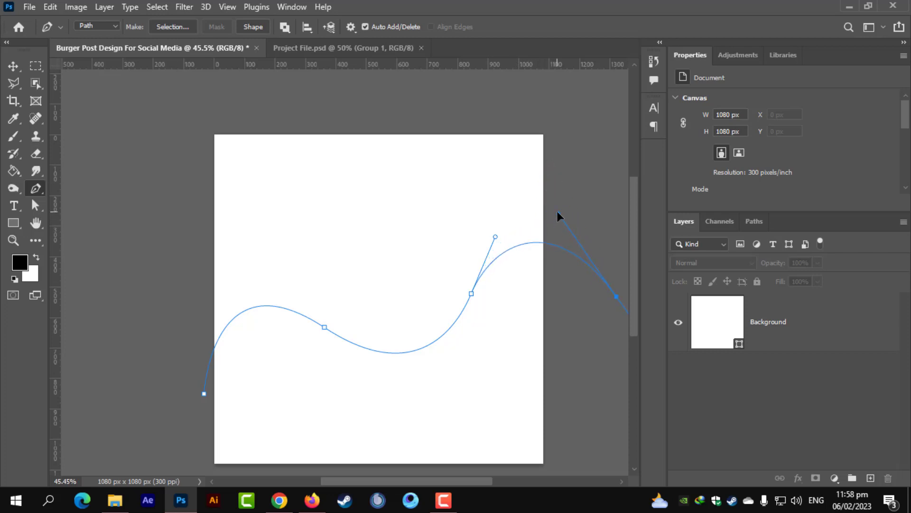
Step: Close the wave path around the canvas's lower part and fill it with a Solid Color layer in green 8ec734
{"action": "scroll", "coordinate": [552, 270], "scroll_direction": "down", "scroll_amount": 3}
{"action": "scroll", "coordinate": [551, 270], "scroll_direction": "right", "scroll_amount": 2}
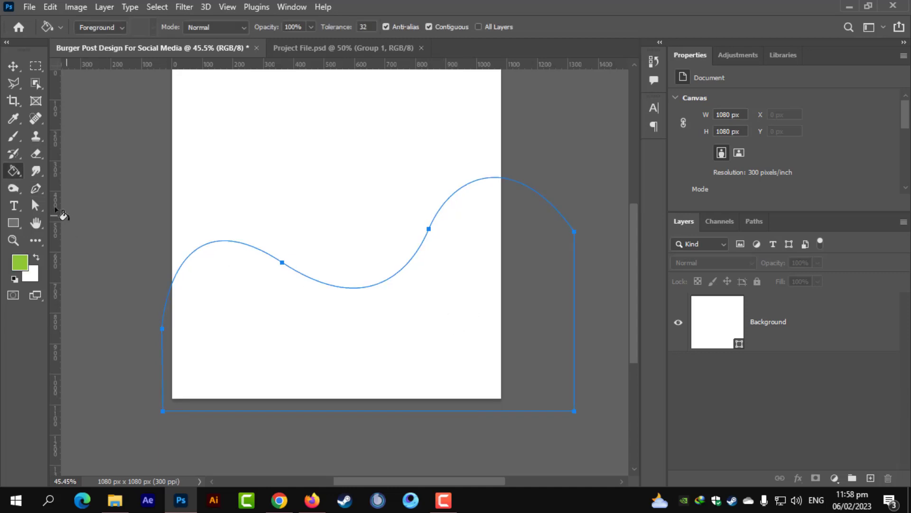
{"action": "left_click", "coordinate": [35, 188]}
{"action": "left_click", "coordinate": [835, 478]}
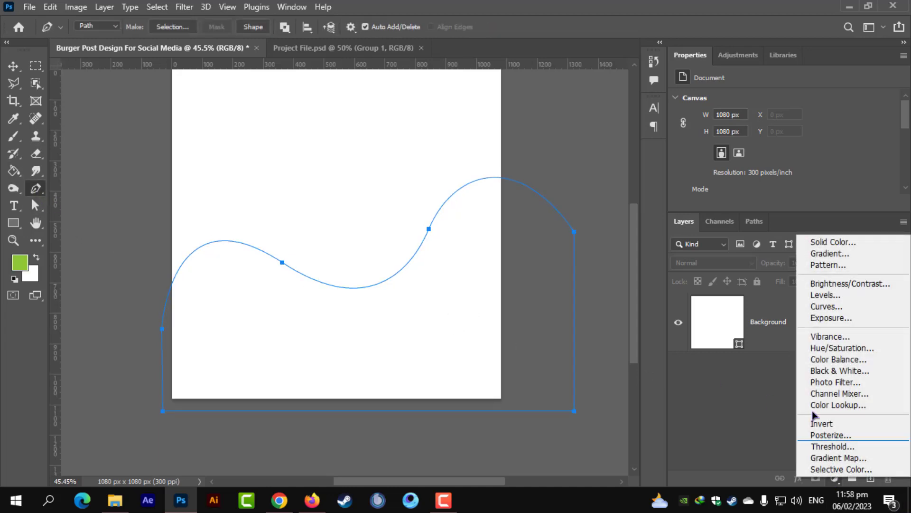
{"action": "left_click", "coordinate": [811, 249]}
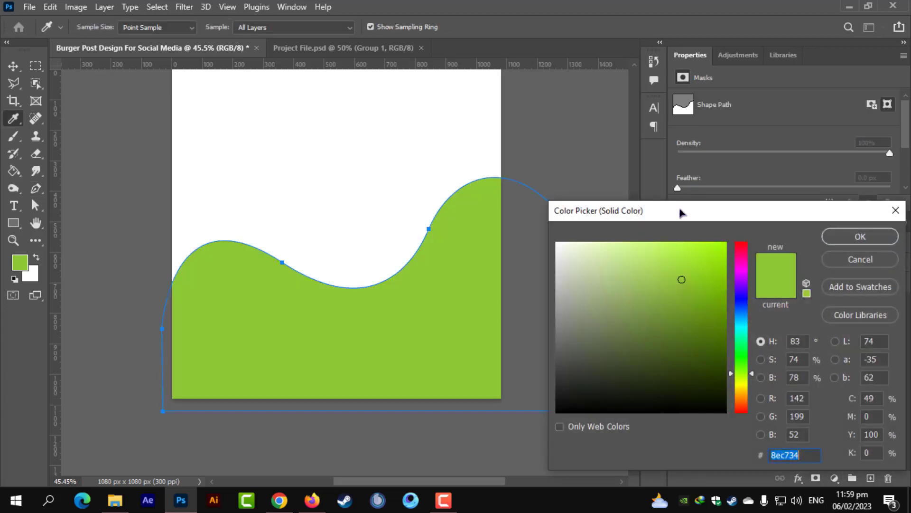
{"action": "left_click", "coordinate": [875, 237]}
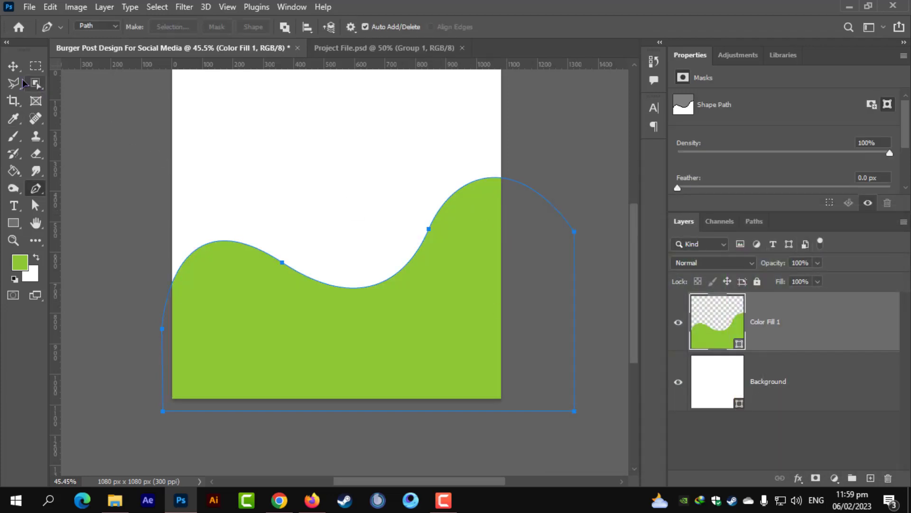
Step: Shift the green wave slightly left, then enlarge it a little and rotate it counterclockwise with Free Transform
{"action": "left_click", "coordinate": [21, 72]}
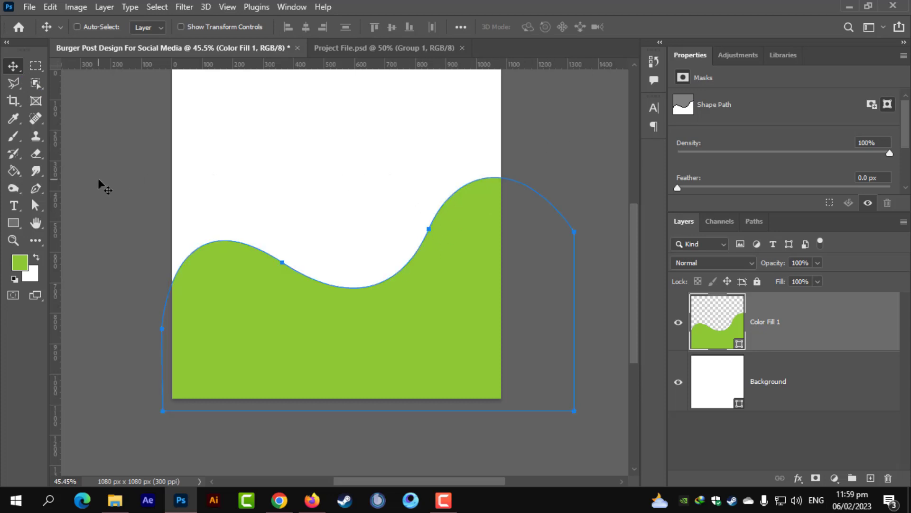
{"action": "left_click_drag", "start_coordinate": [254, 298], "coordinate": [236, 295]}
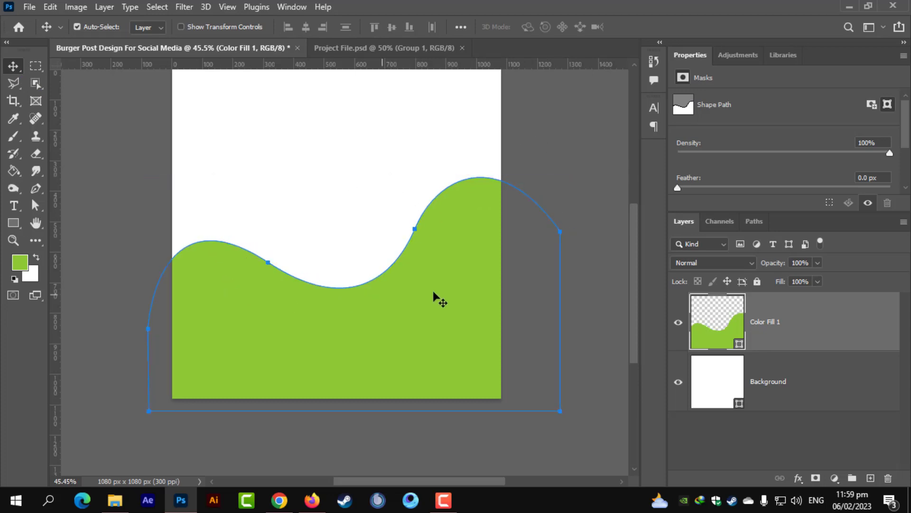
{"action": "key", "text": "ctrl+t"}
{"action": "scroll", "coordinate": [514, 279], "scroll_direction": "down", "scroll_amount": 3}
{"action": "left_click_drag", "start_coordinate": [537, 207], "coordinate": [573, 176]}
{"action": "mouse_move", "coordinate": [404, 301]}
{"action": "left_mouse_down"}
{"action": "mouse_move", "coordinate": [416, 305]}
{"action": "mouse_move", "coordinate": [406, 307]}
{"action": "left_mouse_up"}
{"action": "key", "text": "Return"}
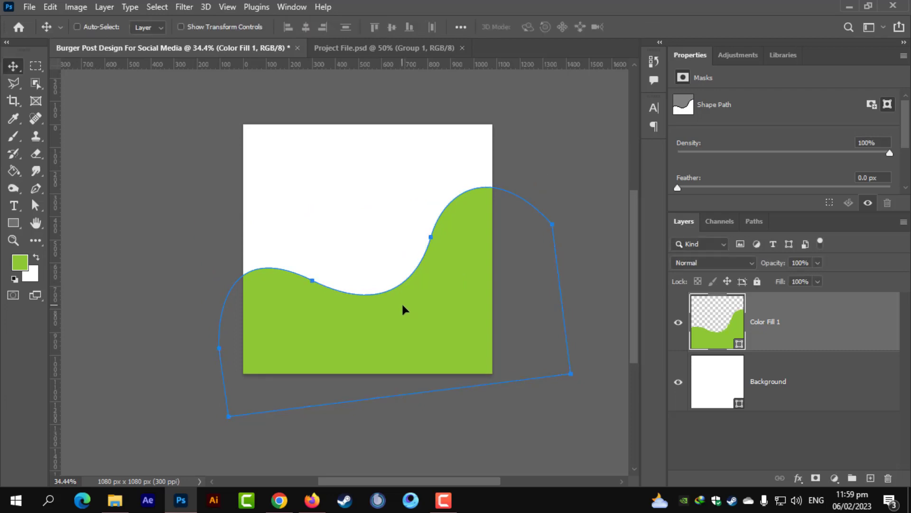
Step: Scale the green wave to about 119.88% and rotate it about -2.70° with Free Transform
{"action": "key", "text": "ctrl+plus"}
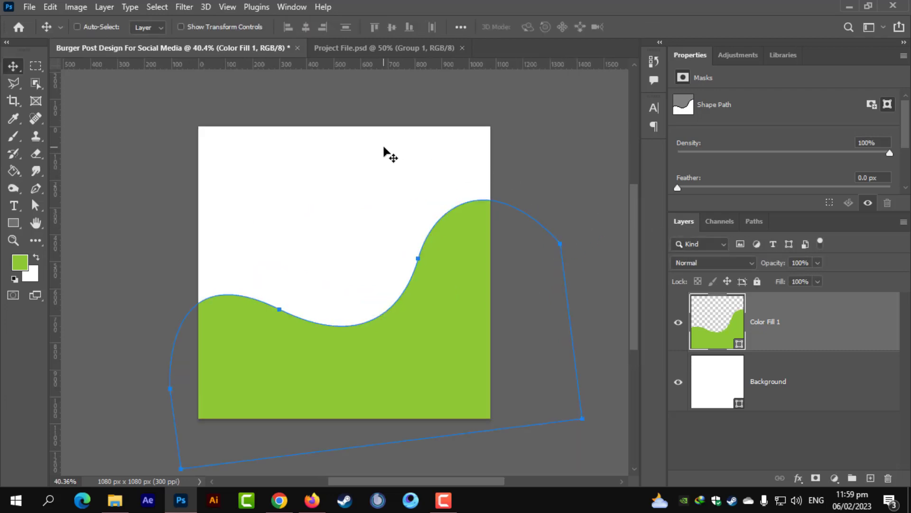
{"action": "scroll", "coordinate": [386, 166], "scroll_direction": "down", "scroll_amount": 1}
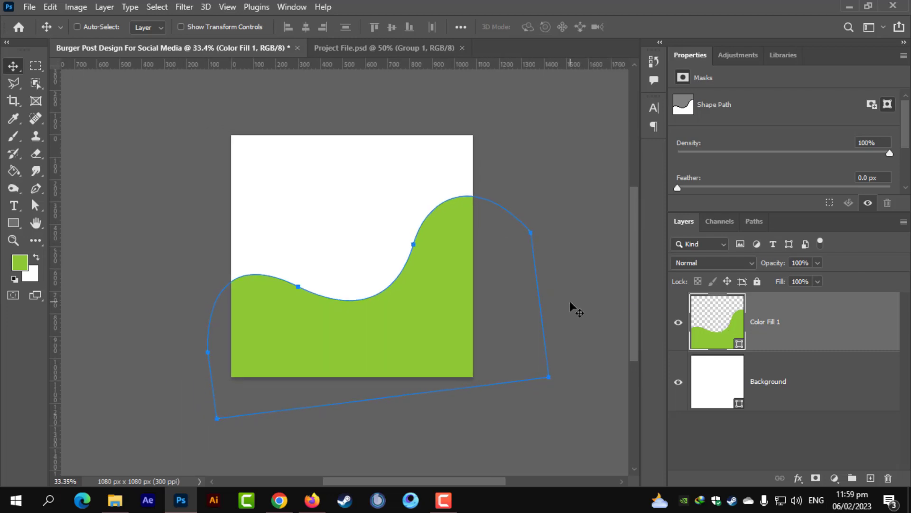
{"action": "key", "text": "ctrl+t"}
{"action": "left_click_drag", "start_coordinate": [545, 189], "coordinate": [575, 174]}
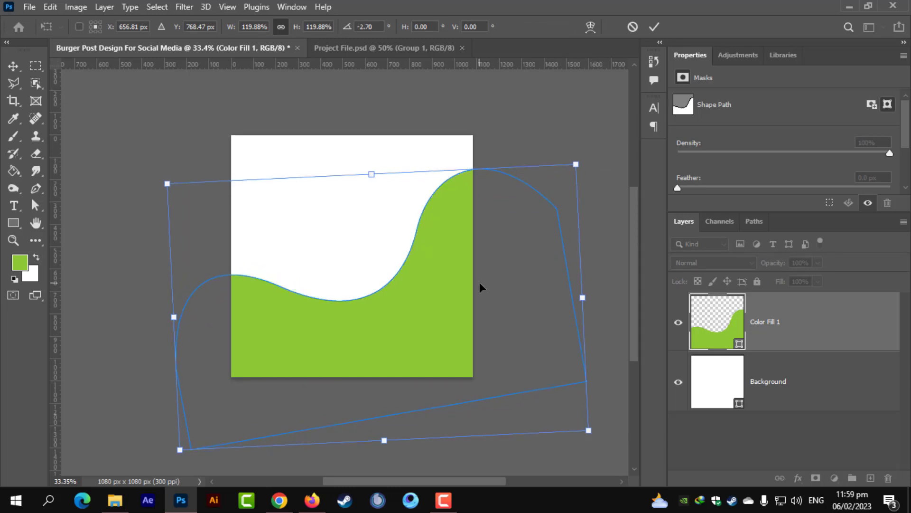
{"action": "key", "text": "Return"}
Step: Reposition the green wave slightly lower so more white shows above its crest
{"action": "mouse_move", "coordinate": [435, 316]}
{"action": "left_mouse_down"}
{"action": "mouse_move", "coordinate": [452, 307]}
{"action": "mouse_move", "coordinate": [435, 307]}
{"action": "left_mouse_up"}
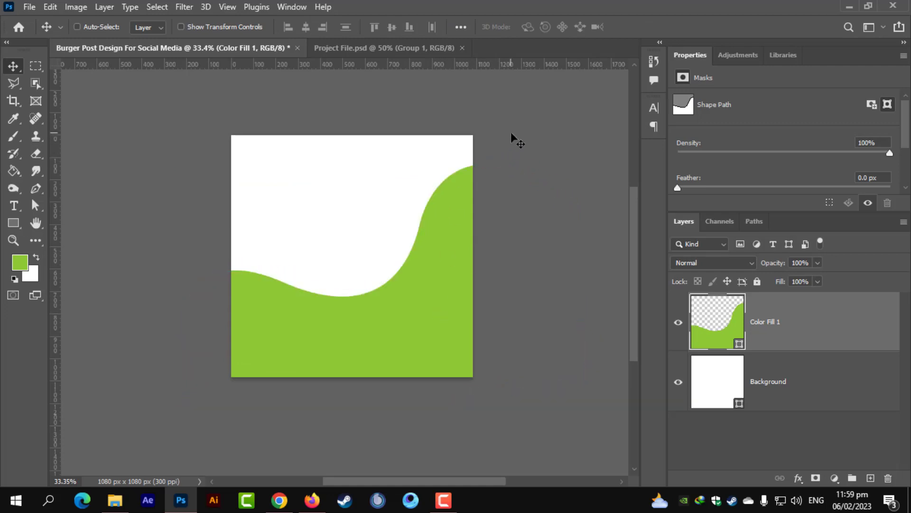
{"action": "scroll", "coordinate": [511, 134], "scroll_direction": "up", "scroll_amount": 1}
{"action": "left_click_drag", "start_coordinate": [466, 218], "coordinate": [453, 237]}
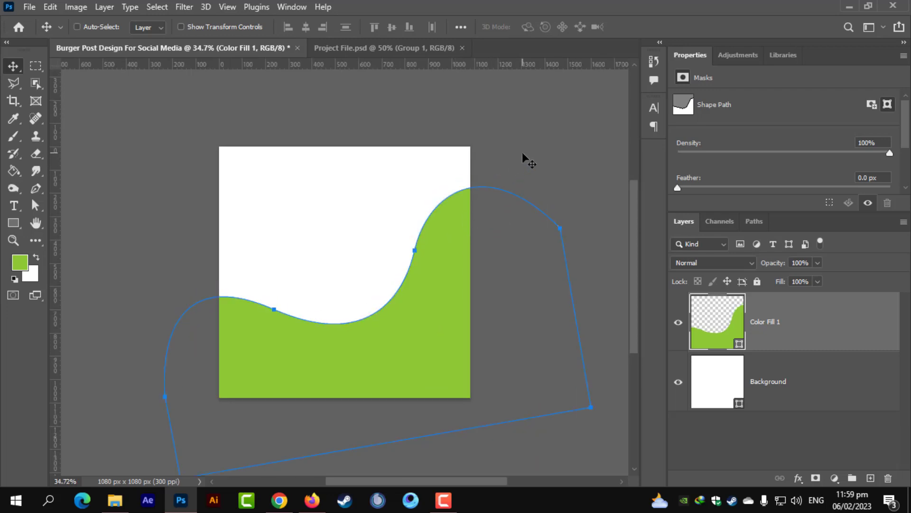
{"action": "scroll", "coordinate": [515, 154], "scroll_direction": "up", "scroll_amount": 3}
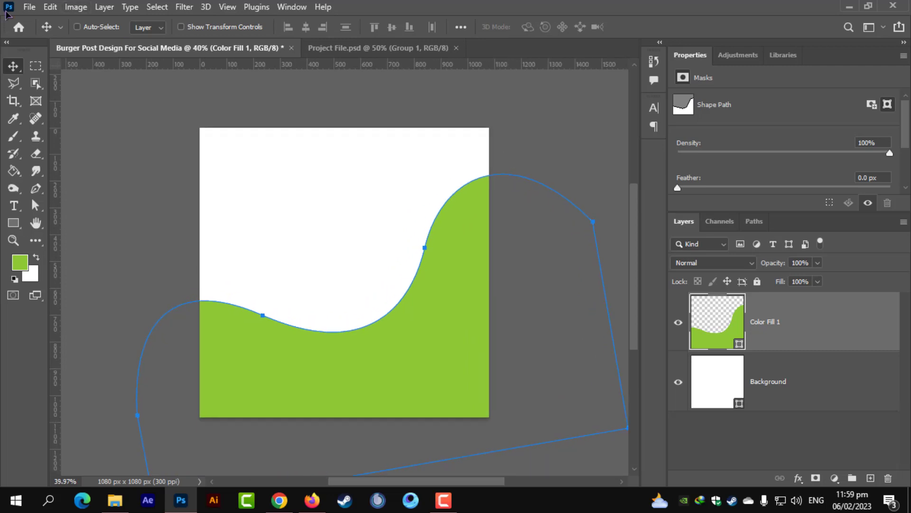
Step: Place the wp10775278 texture image in the document and scale it up to cover the full canvas height
{"action": "left_click", "coordinate": [29, 7]}
{"action": "left_click", "coordinate": [99, 271]}
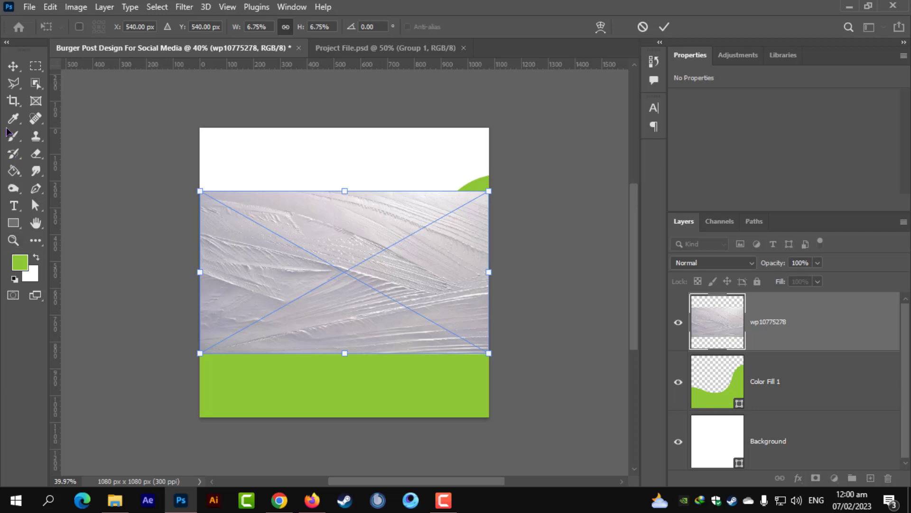
{"action": "left_click_drag", "start_coordinate": [349, 195], "coordinate": [347, 133]}
{"action": "key", "text": "Return"}
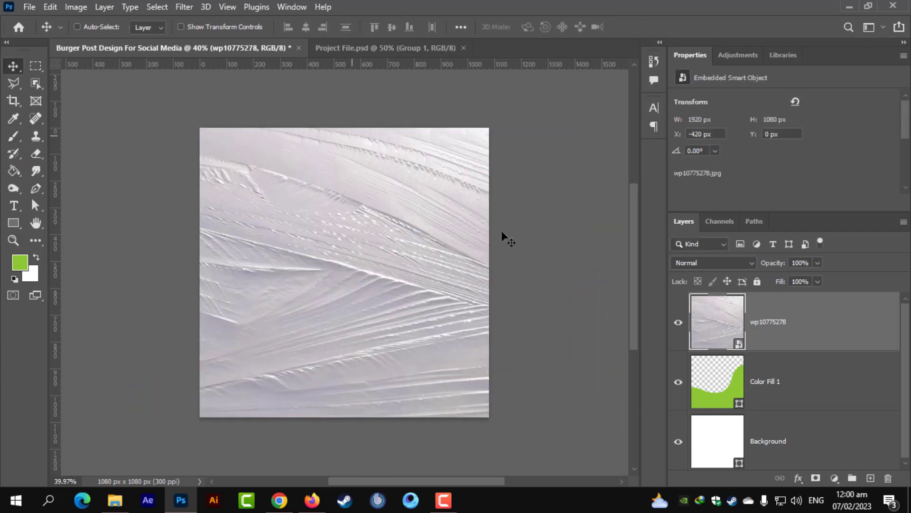
Step: Clip a duplicate of the wp10775278 texture to the green wave and hide the original texture beneath it
{"action": "left_click_drag", "start_coordinate": [788, 349], "coordinate": [754, 297]}
{"action": "left_click", "coordinate": [755, 350], "text": "alt"}
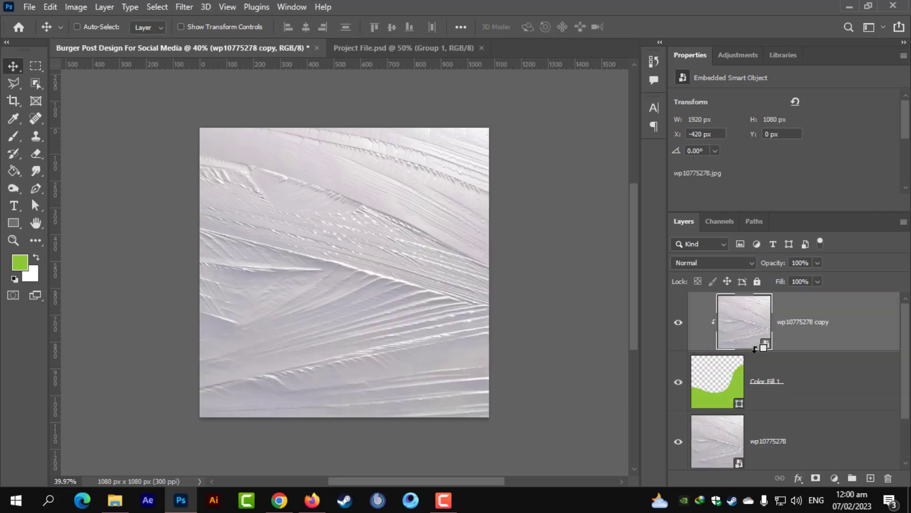
{"action": "left_click", "coordinate": [679, 441]}
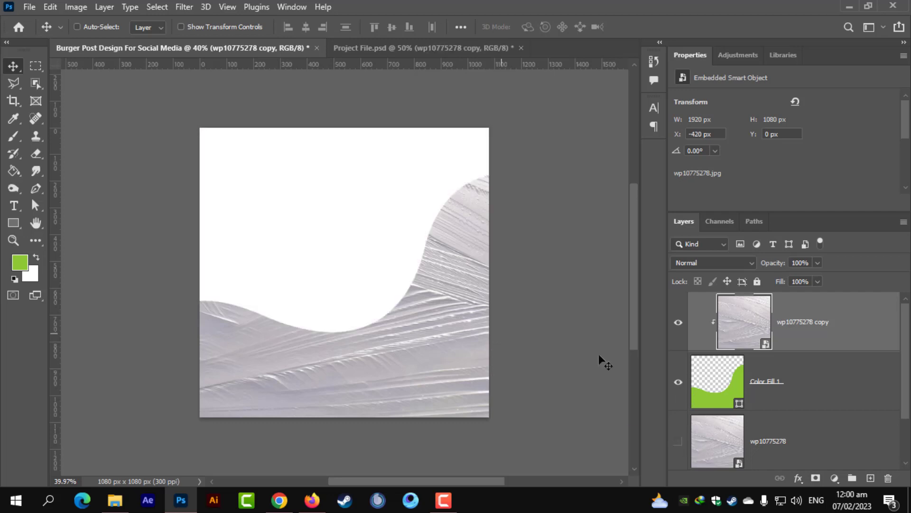
Step: Set the blend mode of the clipped texture copy to Soft Light
{"action": "left_click", "coordinate": [723, 263]}
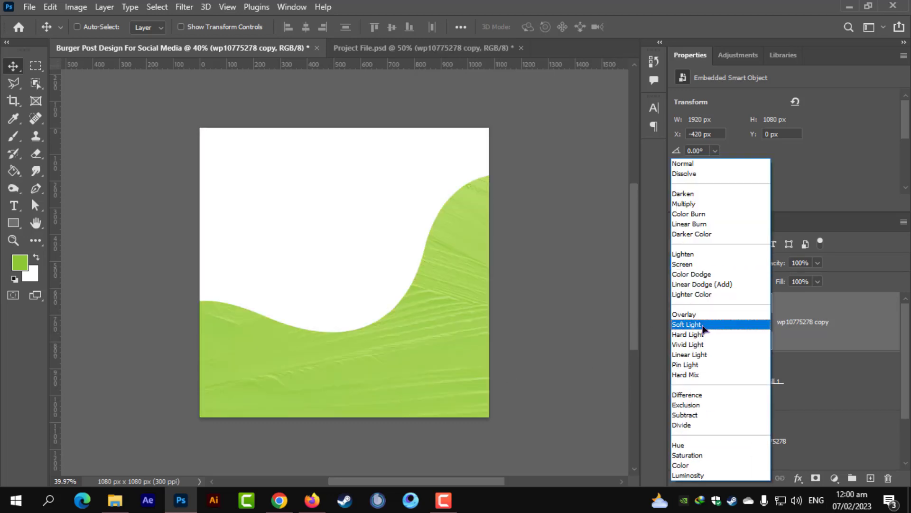
{"action": "left_click", "coordinate": [705, 321]}
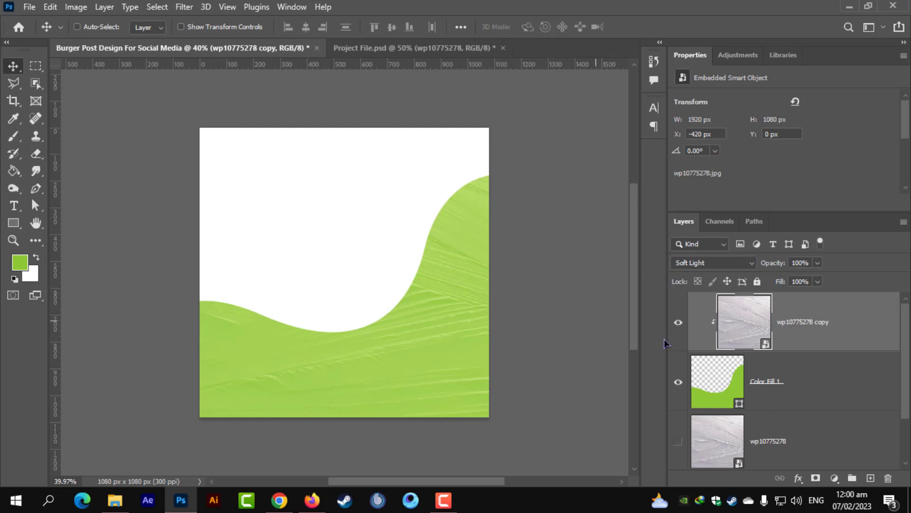
Step: Show the original wp10775278 texture over the white background and set it to Multiply at 27% opacity
{"action": "left_click", "coordinate": [807, 441]}
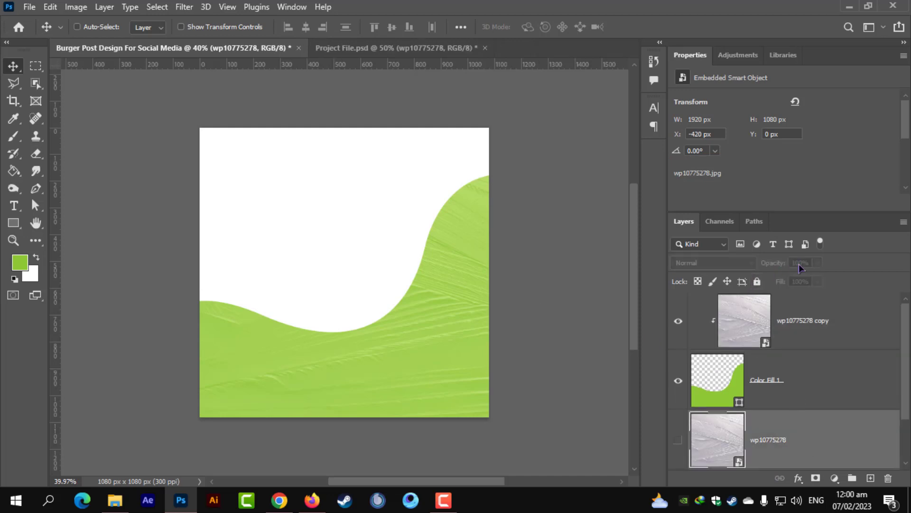
{"action": "scroll", "coordinate": [775, 418], "scroll_direction": "down", "scroll_amount": 1}
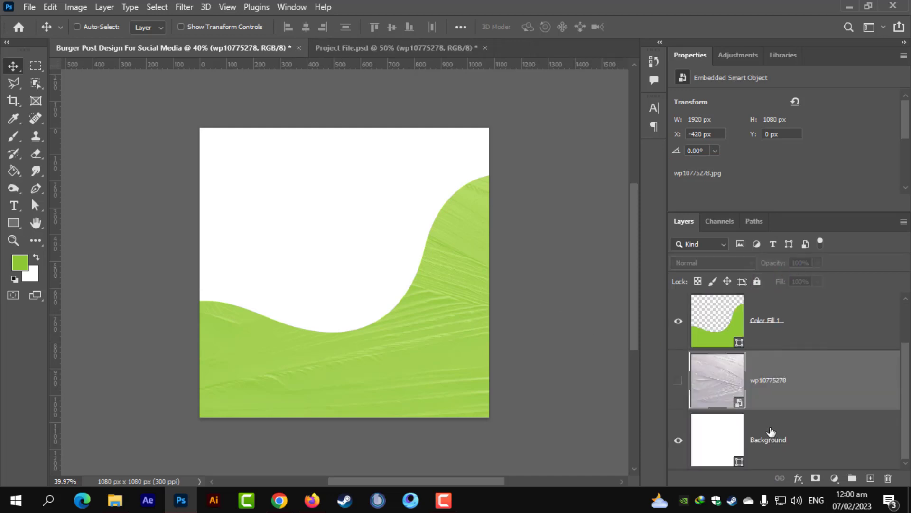
{"action": "left_click", "coordinate": [678, 380]}
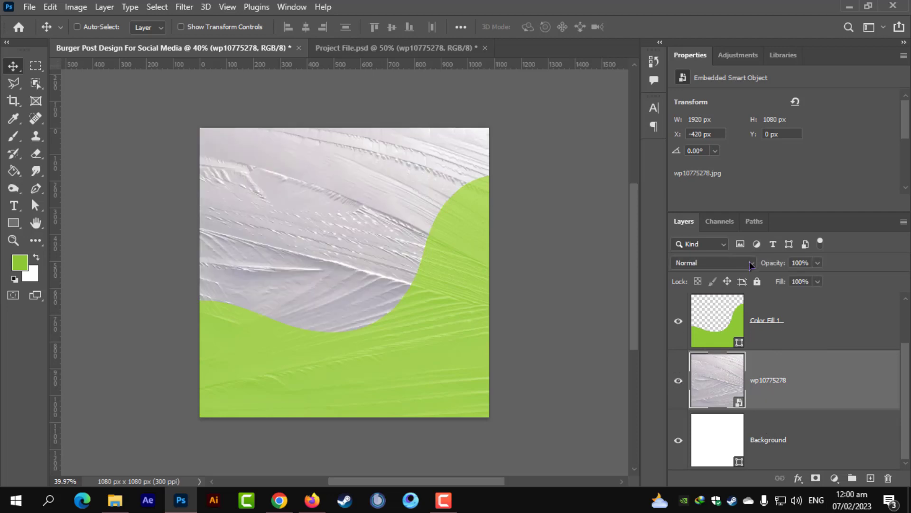
{"action": "left_click", "coordinate": [729, 264]}
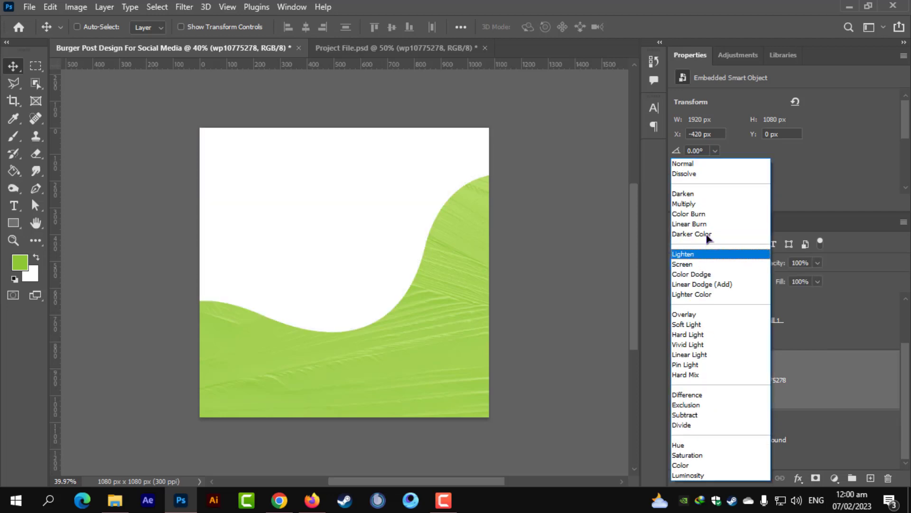
{"action": "left_click", "coordinate": [711, 203]}
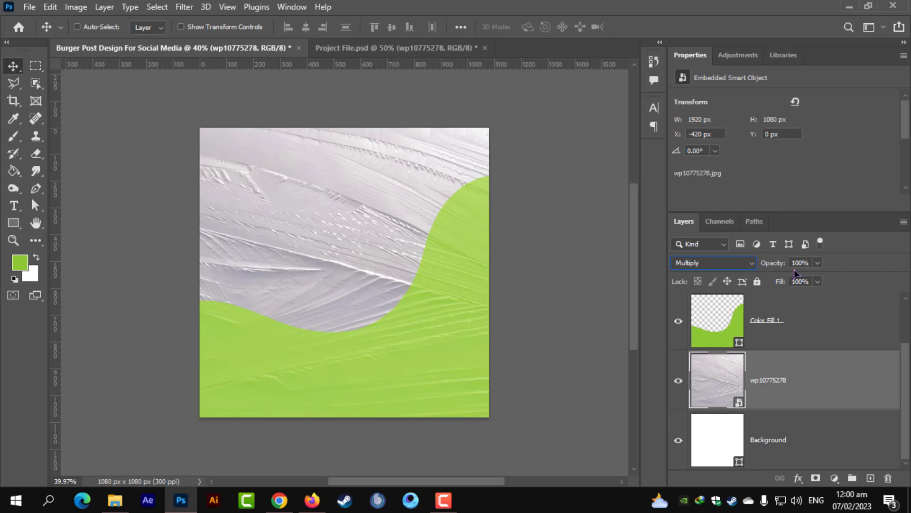
{"action": "type", "text": "20"}
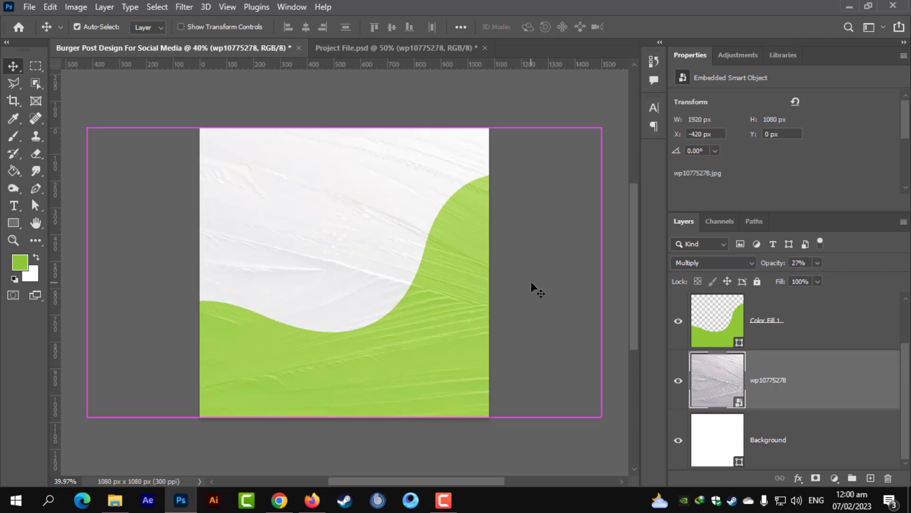
{"action": "key", "text": "ctrl+0"}
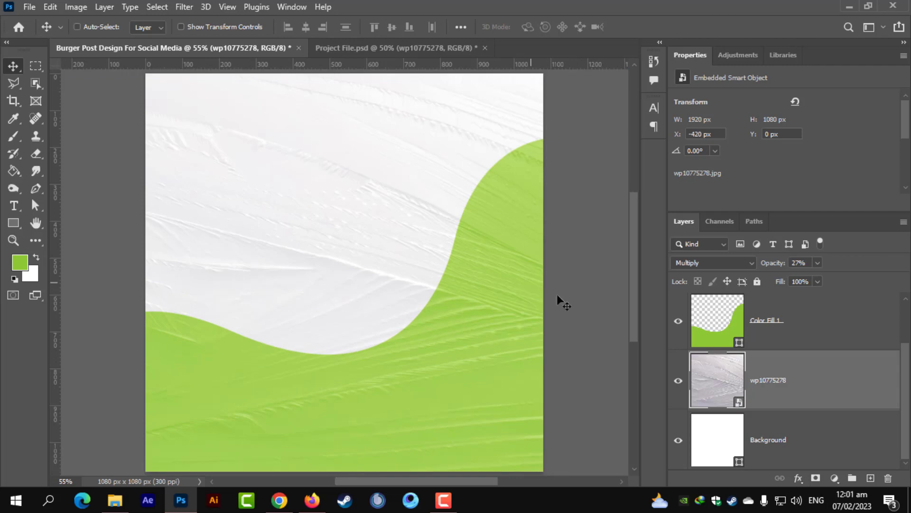
Step: Change the green wave's fill to the darker green 74a920
{"action": "scroll", "coordinate": [564, 304], "scroll_direction": "down", "scroll_amount": 3}
{"action": "double_click", "coordinate": [699, 327]}
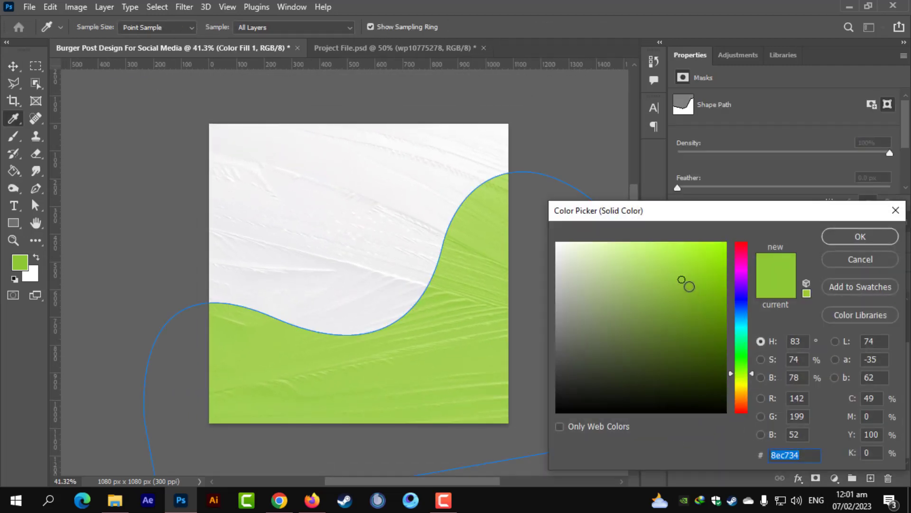
{"action": "mouse_move", "coordinate": [683, 284]}
{"action": "left_mouse_down"}
{"action": "mouse_move", "coordinate": [692, 309]}
{"action": "mouse_move", "coordinate": [694, 299]}
{"action": "left_mouse_up"}
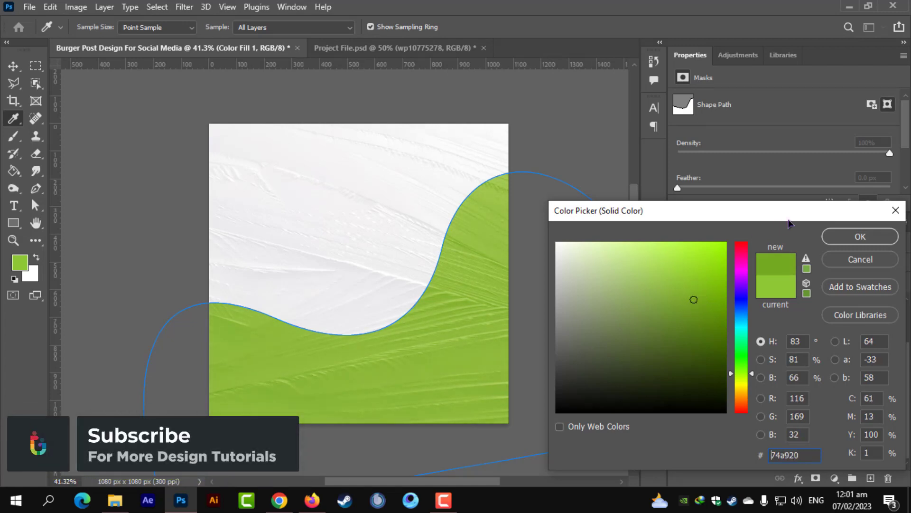
{"action": "left_click", "coordinate": [859, 238]}
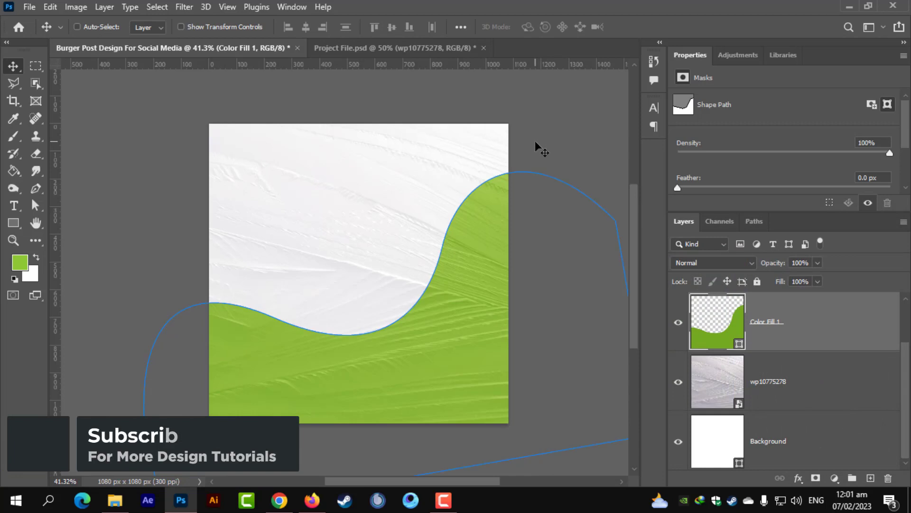
{"action": "key", "text": "ctrl+minus"}
{"action": "scroll", "coordinate": [375, 171], "scroll_direction": "up", "scroll_amount": 3}
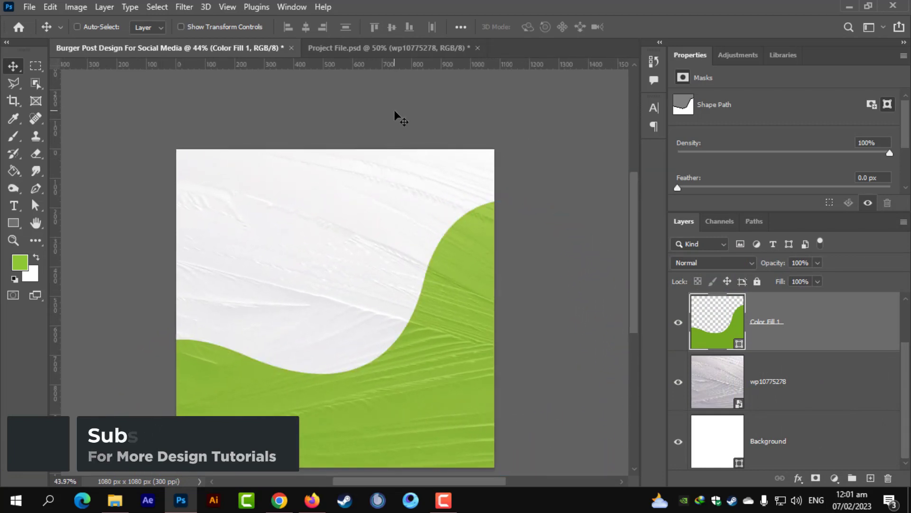
{"action": "left_click_drag", "start_coordinate": [394, 112], "coordinate": [401, 95]}
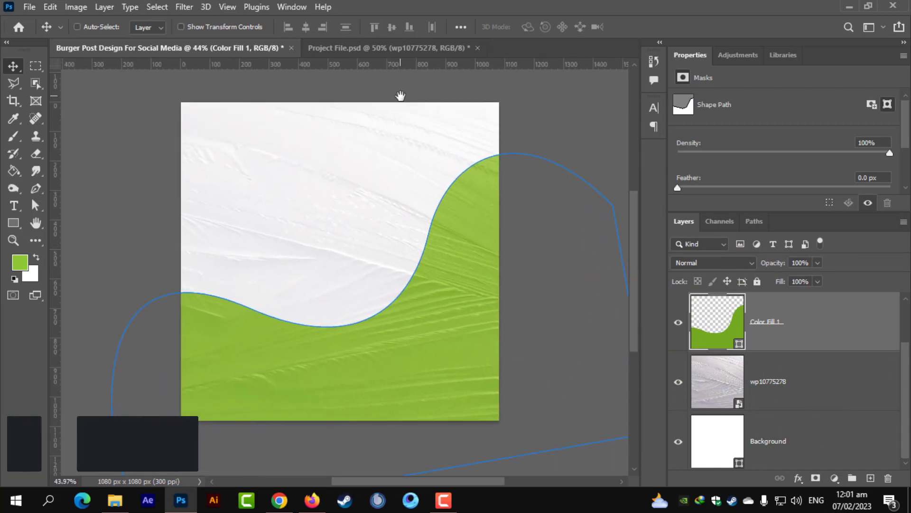
Step: Paste the chicken burger image, place its layer above the clipped texture copy and release it from the clipping mask
{"action": "key", "text": "ctrl+v"}
{"action": "key", "text": "ctrl+alt+g"}
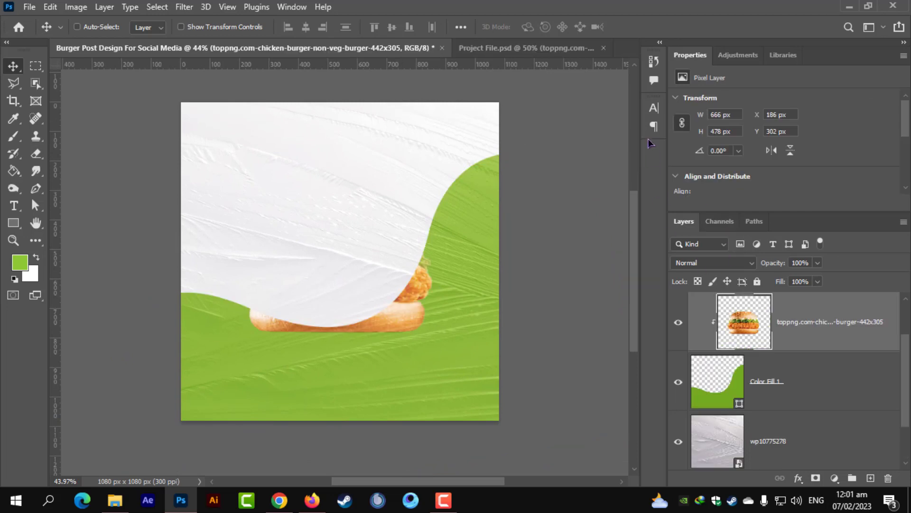
{"action": "scroll", "coordinate": [346, 273], "scroll_direction": "up", "scroll_amount": 4}
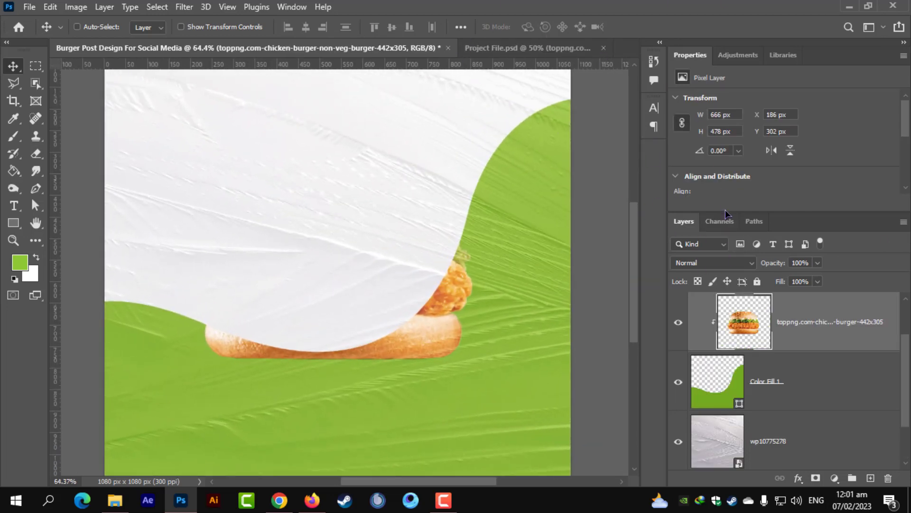
{"action": "scroll", "coordinate": [819, 379], "scroll_direction": "up", "scroll_amount": 1}
{"action": "left_click_drag", "start_coordinate": [820, 378], "coordinate": [788, 300]}
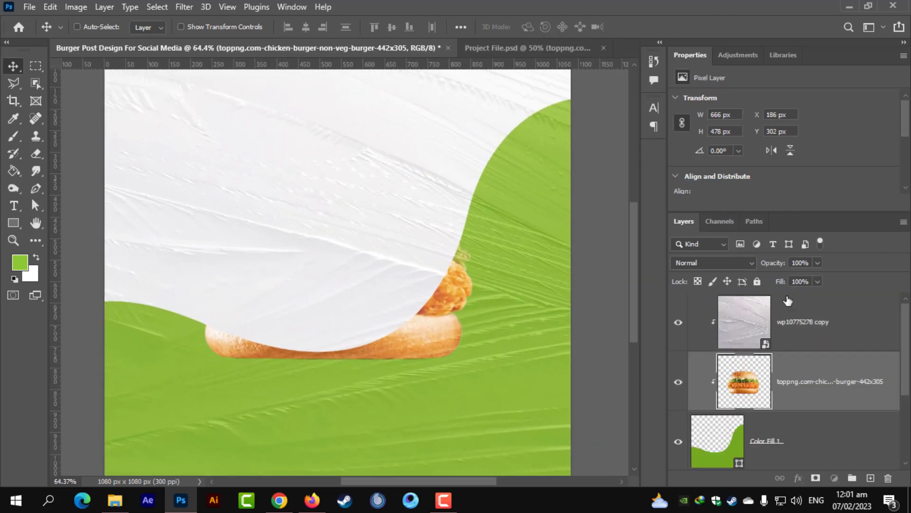
{"action": "left_click_drag", "start_coordinate": [802, 373], "coordinate": [790, 304]}
{"action": "right_click", "coordinate": [790, 324]}
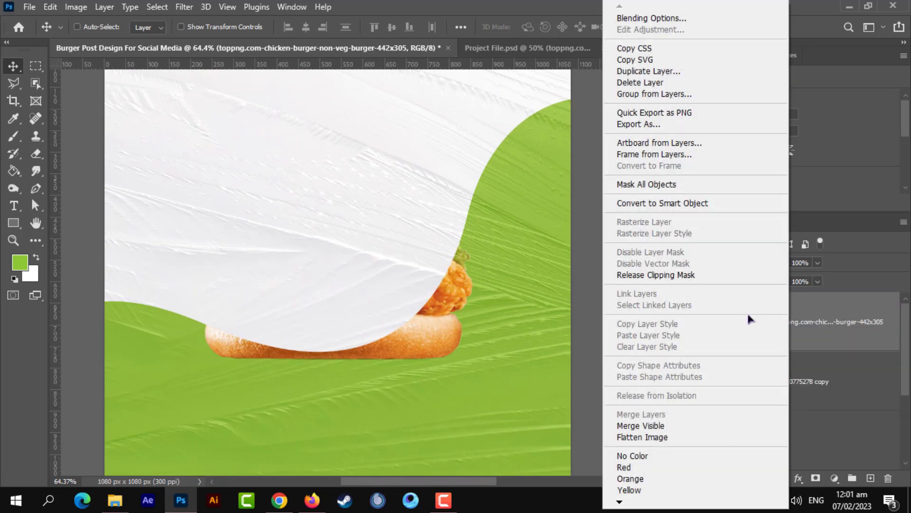
{"action": "left_click", "coordinate": [663, 274]}
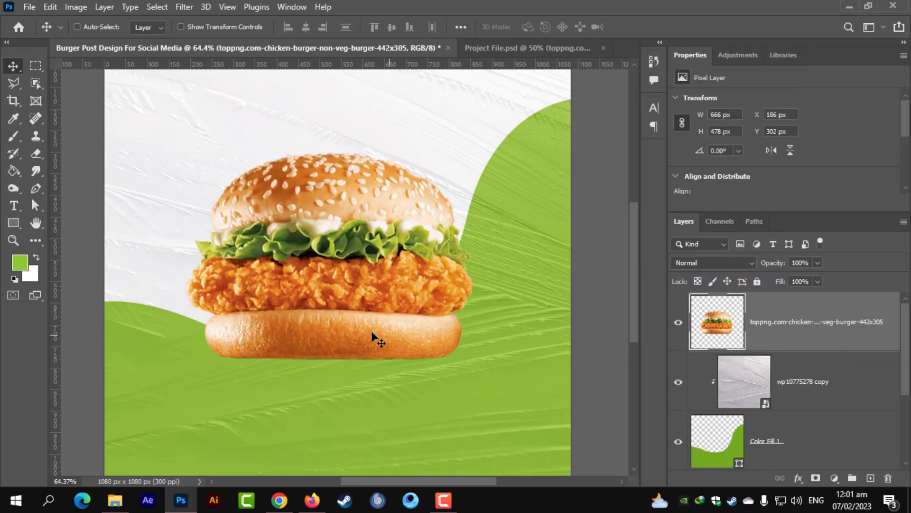
Step: Scale the burger up to about 707 x 508 px and center it horizontally on the canvas
{"action": "scroll", "coordinate": [372, 331], "scroll_direction": "down", "scroll_amount": 2}
{"action": "key", "text": "ctrl+t"}
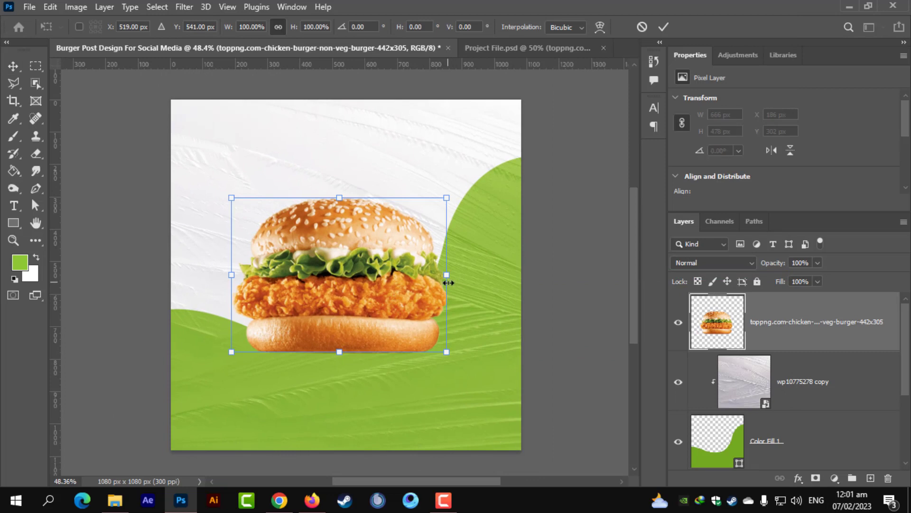
{"action": "mouse_move", "coordinate": [448, 282]}
{"action": "left_mouse_down"}
{"action": "mouse_move", "coordinate": [460, 285]}
{"action": "mouse_move", "coordinate": [453, 291]}
{"action": "left_mouse_up"}
{"action": "left_click_drag", "start_coordinate": [366, 300], "coordinate": [366, 306]}
{"action": "key", "text": "Return"}
{"action": "key", "text": "ctrl+a"}
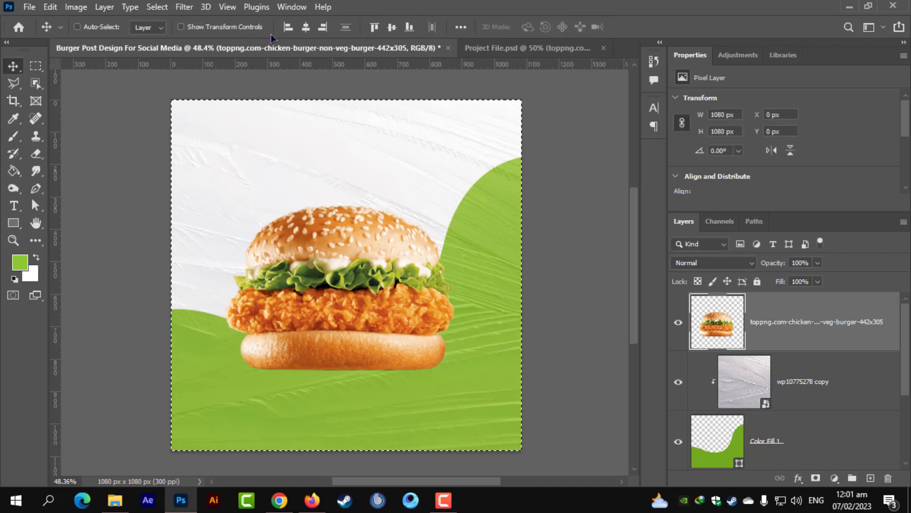
{"action": "key", "text": "ctrl+d"}
{"action": "scroll", "coordinate": [257, 328], "scroll_direction": "up", "scroll_amount": 2, "text": "alt"}
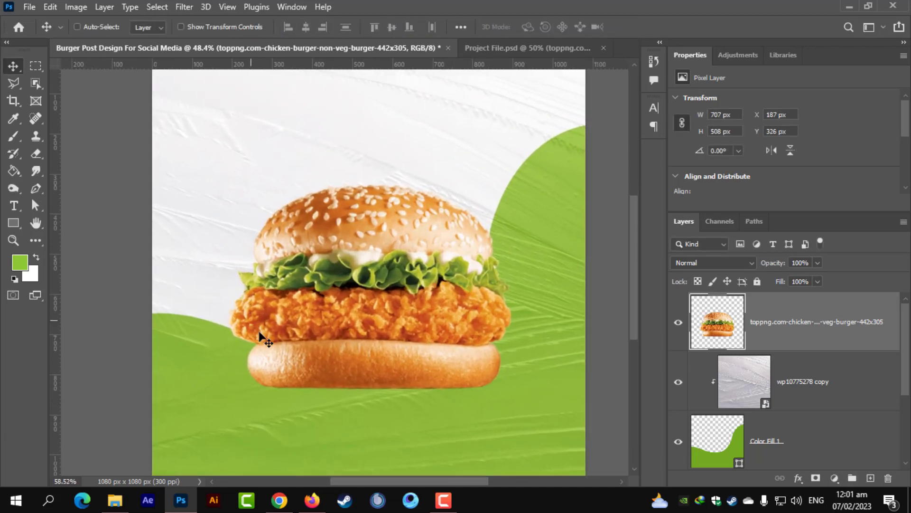
Step: Paint a single soft black spot with a 400 px brush on a new layer above the burger
{"action": "scroll", "coordinate": [259, 336], "scroll_direction": "up", "scroll_amount": 2, "text": "alt"}
{"action": "left_click", "coordinate": [13, 136]}
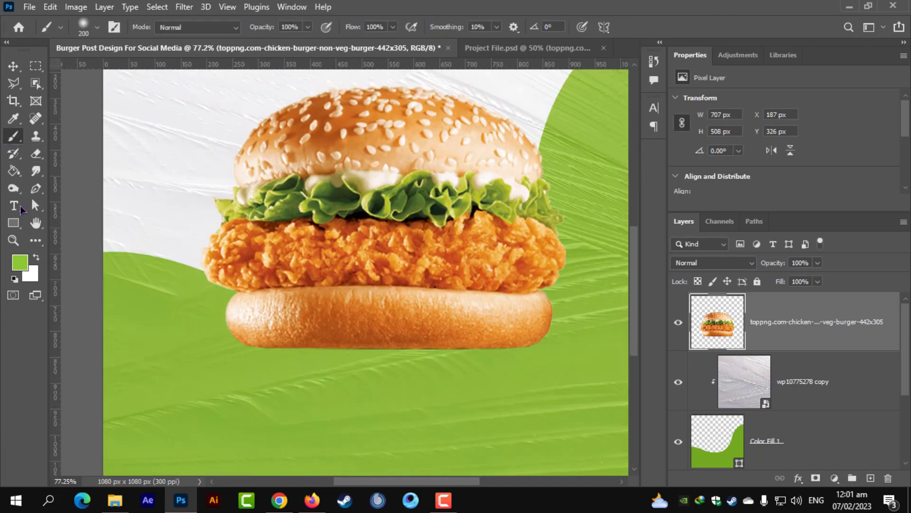
{"action": "left_click", "coordinate": [15, 280]}
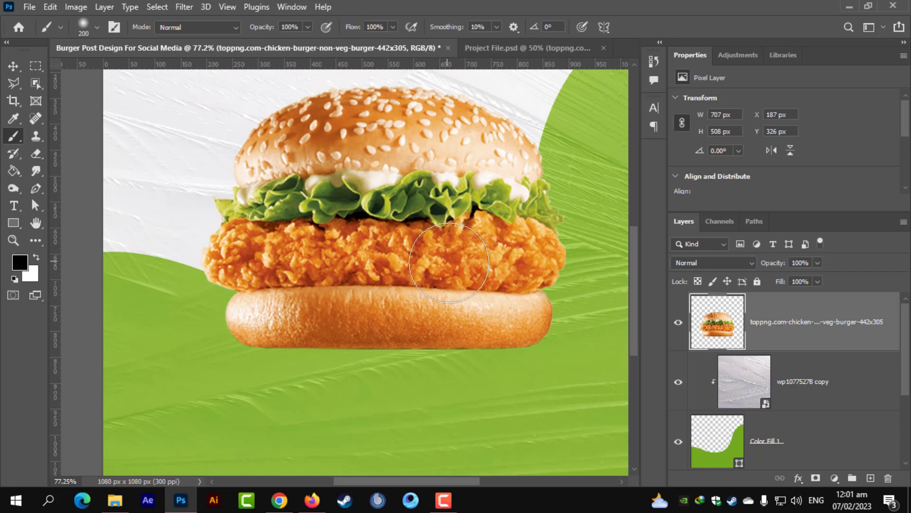
{"action": "scroll", "coordinate": [470, 275], "scroll_direction": "down", "scroll_amount": 1, "text": "alt"}
{"action": "left_click", "coordinate": [871, 478]}
{"action": "scroll", "coordinate": [415, 216], "scroll_direction": "down", "scroll_amount": 2, "text": "alt"}
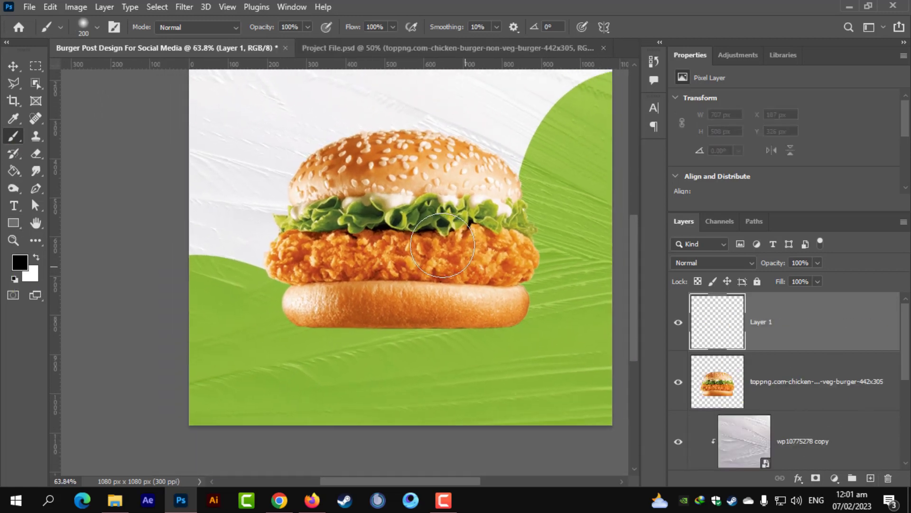
{"action": "key", "text": "bracketright"}
{"action": "key", "text": "bracketright"}
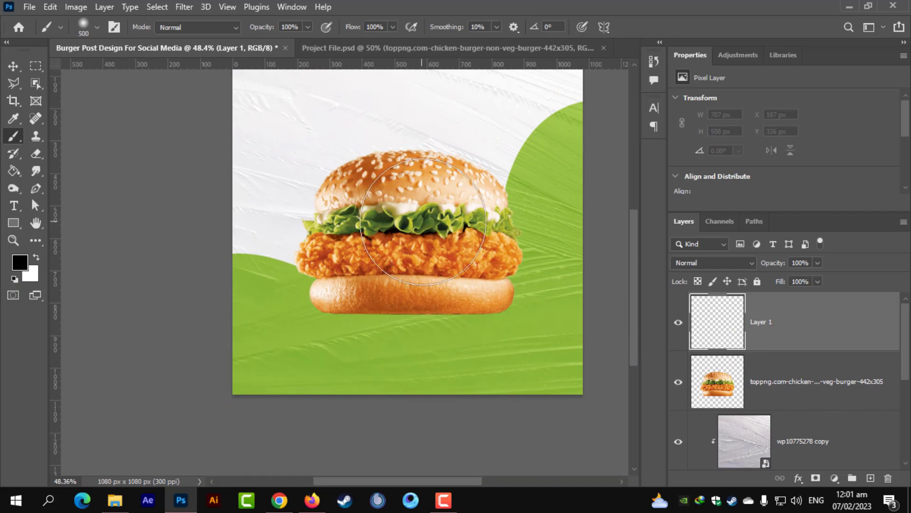
{"action": "left_click", "coordinate": [414, 216]}
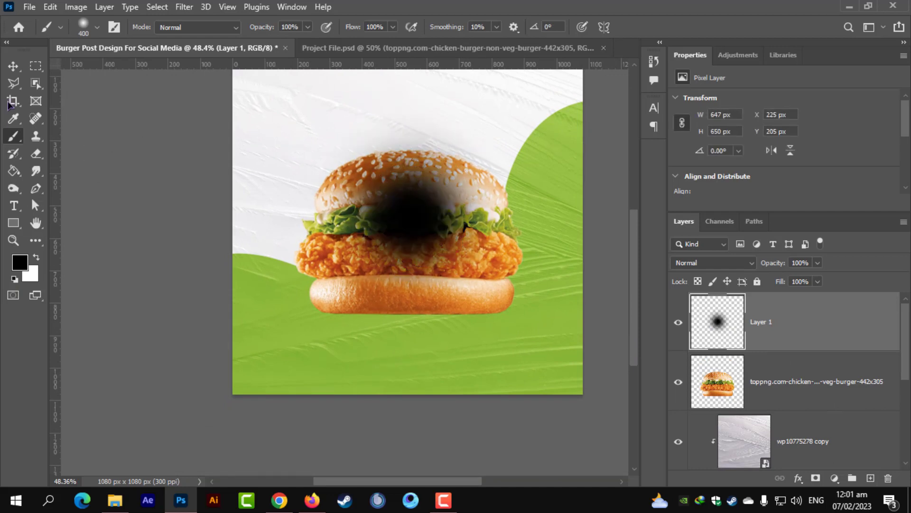
Step: Flatten the black spot with a perspective transform into a shadow about 718 x 187 px just beneath the burger
{"action": "left_click", "coordinate": [13, 66]}
{"action": "key", "text": "ctrl+t"}
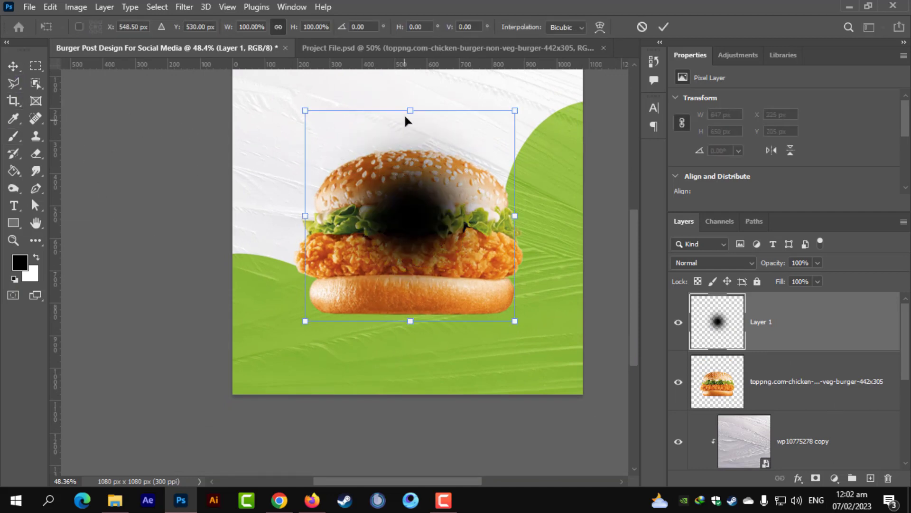
{"action": "left_click_drag", "start_coordinate": [411, 111], "coordinate": [411, 261]}
{"action": "left_click_drag", "start_coordinate": [422, 296], "coordinate": [429, 349]}
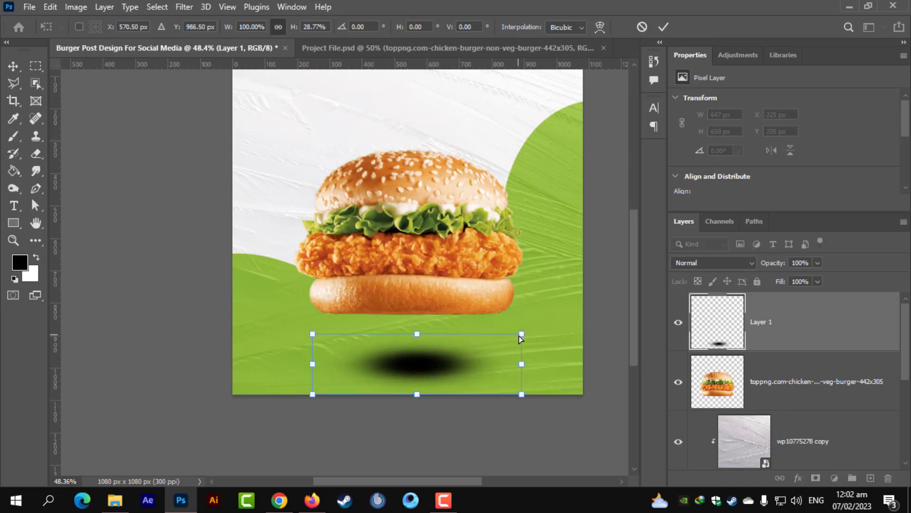
{"action": "left_click_drag", "start_coordinate": [521, 334], "coordinate": [492, 334]}
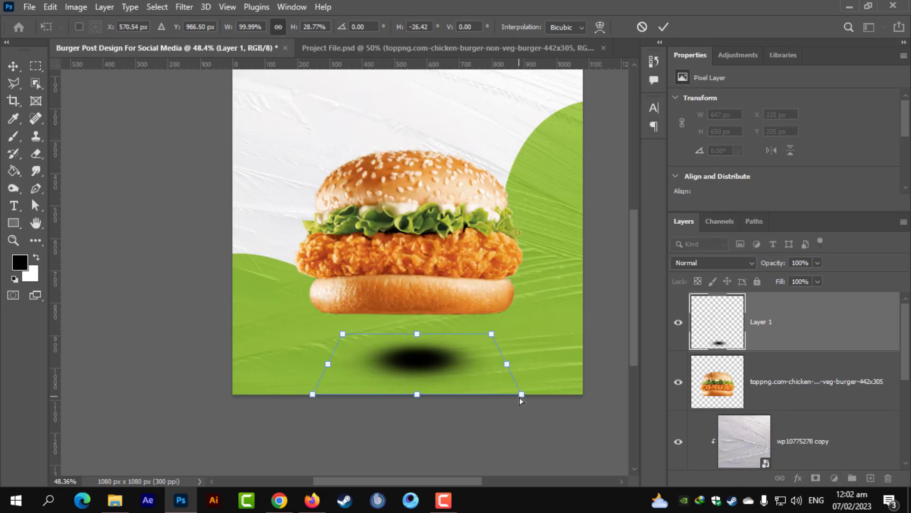
{"action": "left_click_drag", "start_coordinate": [521, 394], "coordinate": [597, 392]}
{"action": "left_click_drag", "start_coordinate": [474, 372], "coordinate": [453, 350]}
{"action": "key", "text": "Return"}
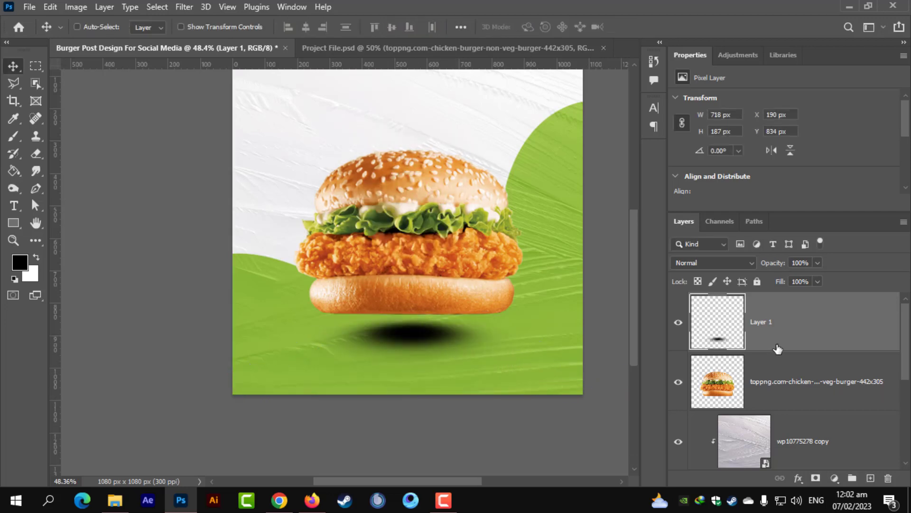
Step: Move the shadow layer behind the burger and reshape it to about 803 x 166 px, centered under the bun
{"action": "left_click_drag", "start_coordinate": [777, 349], "coordinate": [765, 407]}
{"action": "scroll", "coordinate": [464, 359], "scroll_direction": "up", "scroll_amount": 3}
{"action": "key", "text": "ctrl+t"}
{"action": "left_click_drag", "start_coordinate": [424, 351], "coordinate": [421, 341]}
{"action": "left_click_drag", "start_coordinate": [552, 332], "coordinate": [570, 332]}
{"action": "left_click_drag", "start_coordinate": [383, 369], "coordinate": [382, 363]}
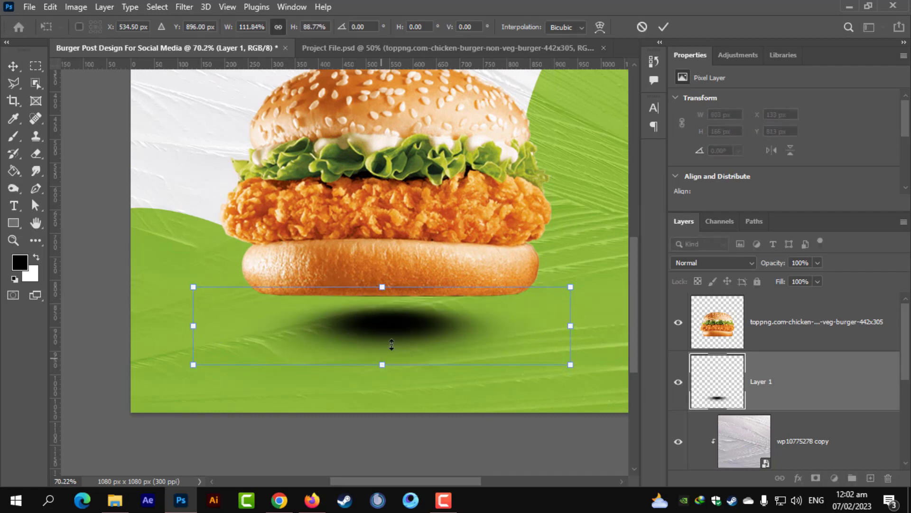
{"action": "left_click_drag", "start_coordinate": [399, 332], "coordinate": [401, 342]}
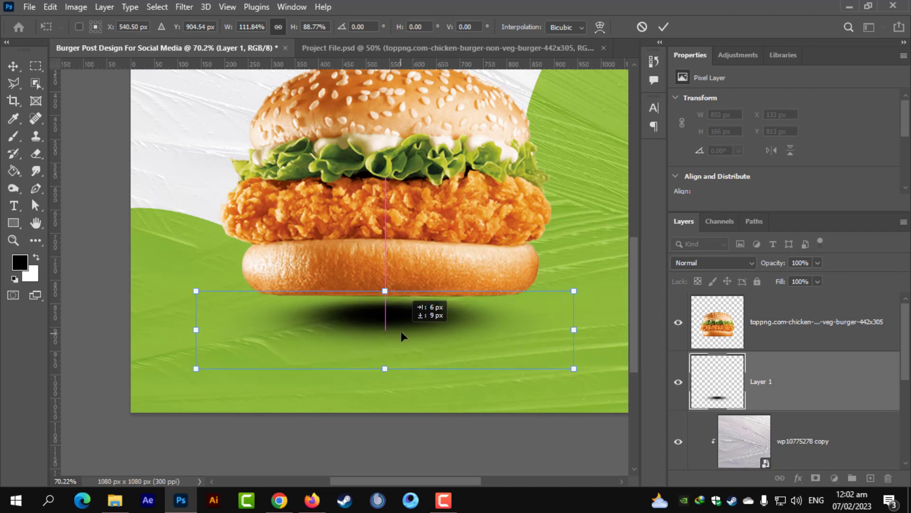
{"action": "key", "text": "Return"}
Step: Load the burger's outline as a selection and add a new empty layer above the burger layer
{"action": "left_click", "coordinate": [678, 327]}
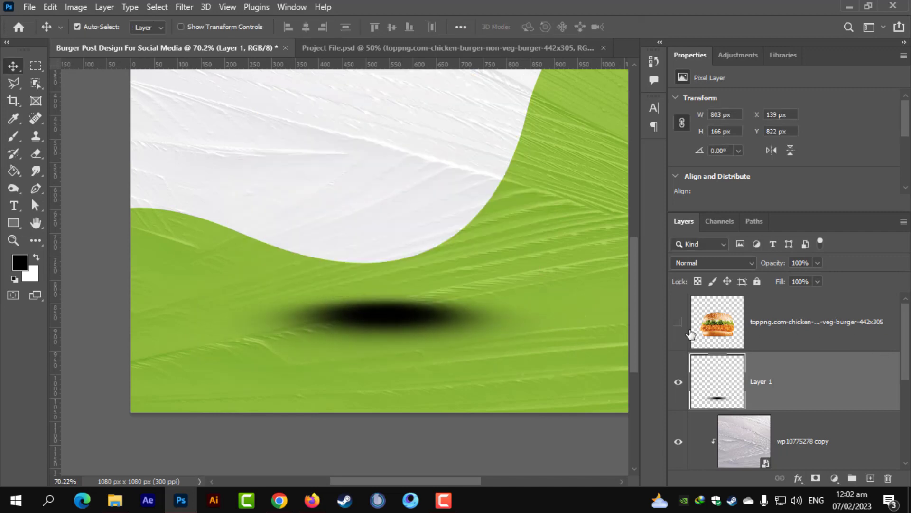
{"action": "left_click", "coordinate": [678, 328]}
{"action": "left_click", "coordinate": [726, 332], "text": "ctrl"}
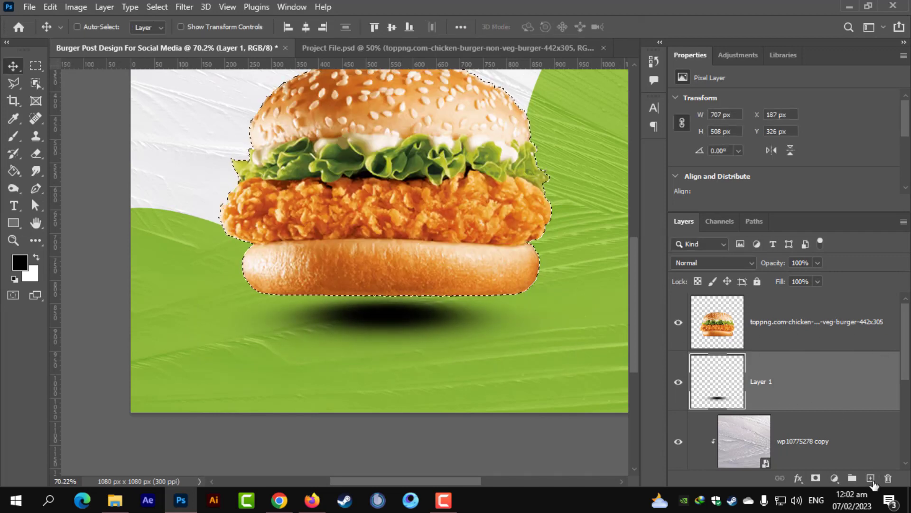
{"action": "left_click", "coordinate": [870, 478]}
{"action": "left_click_drag", "start_coordinate": [760, 366], "coordinate": [781, 303]}
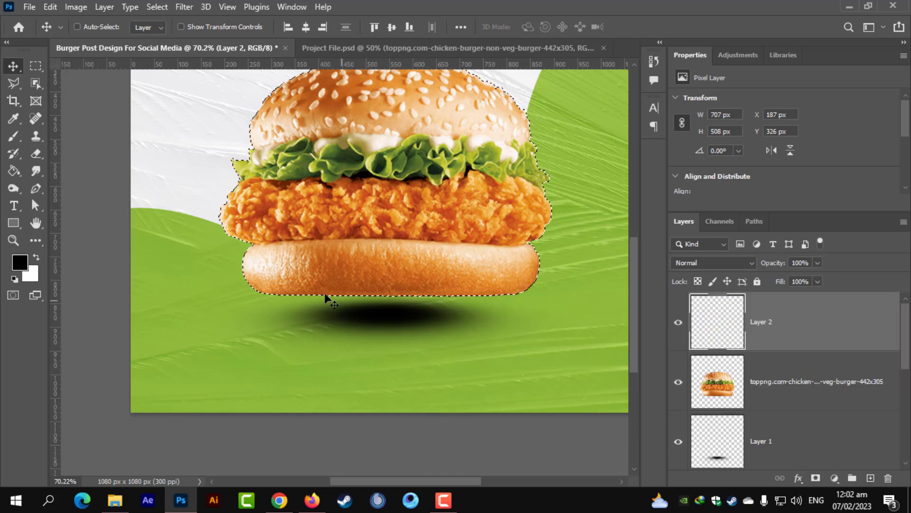
Step: Shade the bottom bun inside the selection with a soft 400 px black brush, deselect, and reduce that layer's opacity to 27%
{"action": "left_click", "coordinate": [14, 136]}
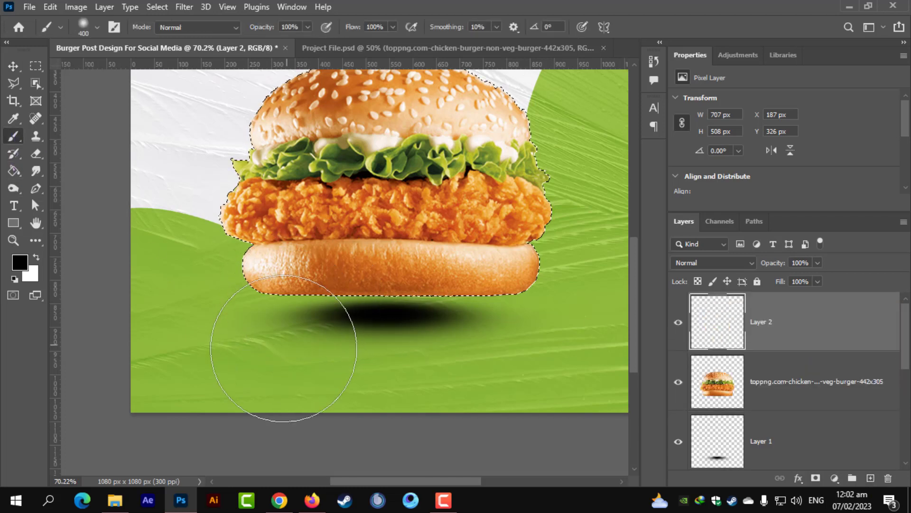
{"action": "mouse_move", "coordinate": [270, 346]}
{"action": "left_mouse_down"}
{"action": "mouse_move", "coordinate": [551, 350]}
{"action": "mouse_move", "coordinate": [171, 343]}
{"action": "left_mouse_up"}
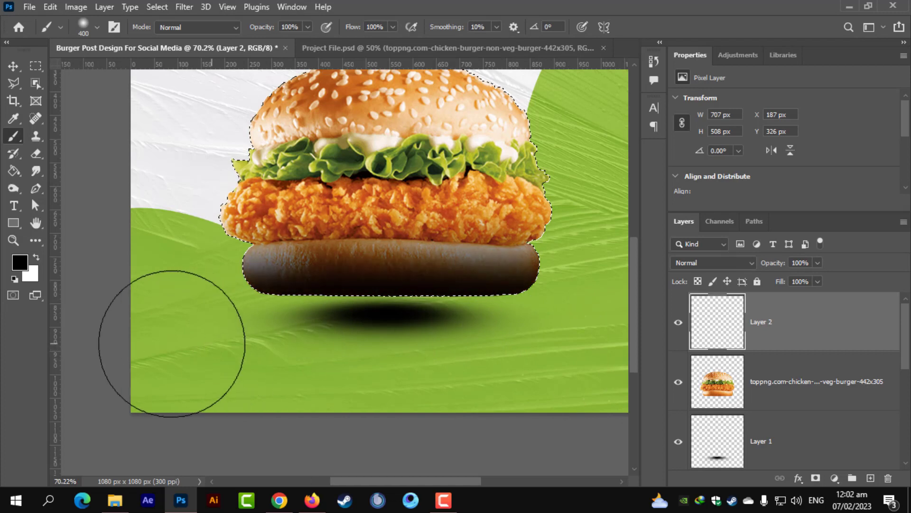
{"action": "key", "text": "ctrl+d"}
{"action": "left_click", "coordinate": [818, 263]}
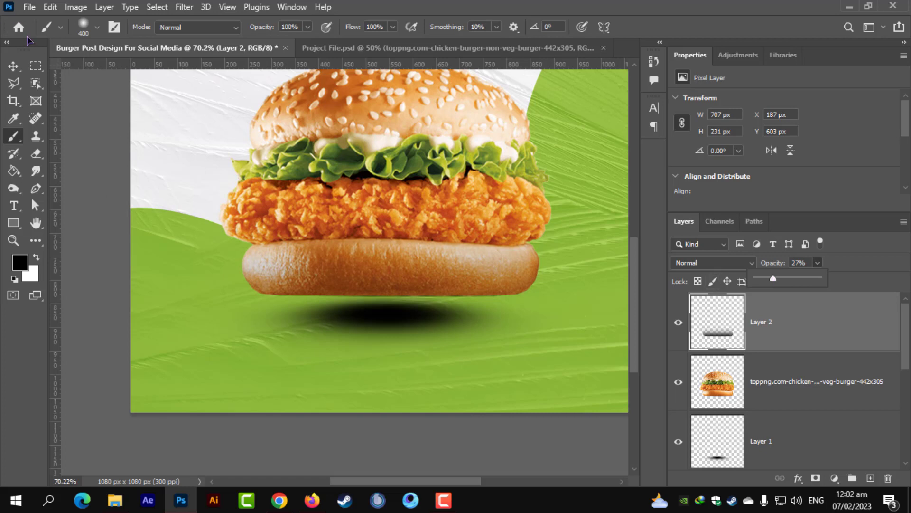
{"action": "left_click", "coordinate": [18, 65]}
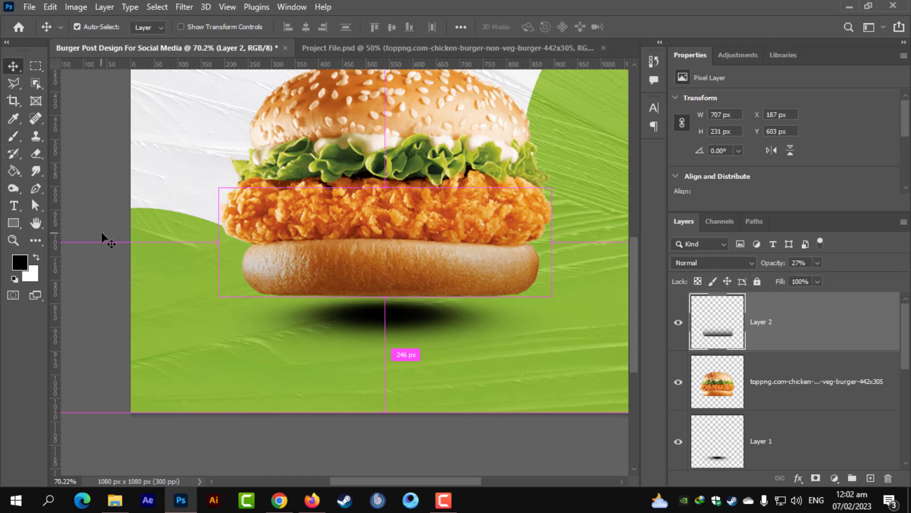
Step: Reduce the opacity of the ground shadow layer beneath the burger to 58%
{"action": "scroll", "coordinate": [101, 232], "scroll_direction": "down", "scroll_amount": 2}
{"action": "scroll", "coordinate": [327, 424], "scroll_direction": "down", "scroll_amount": 2}
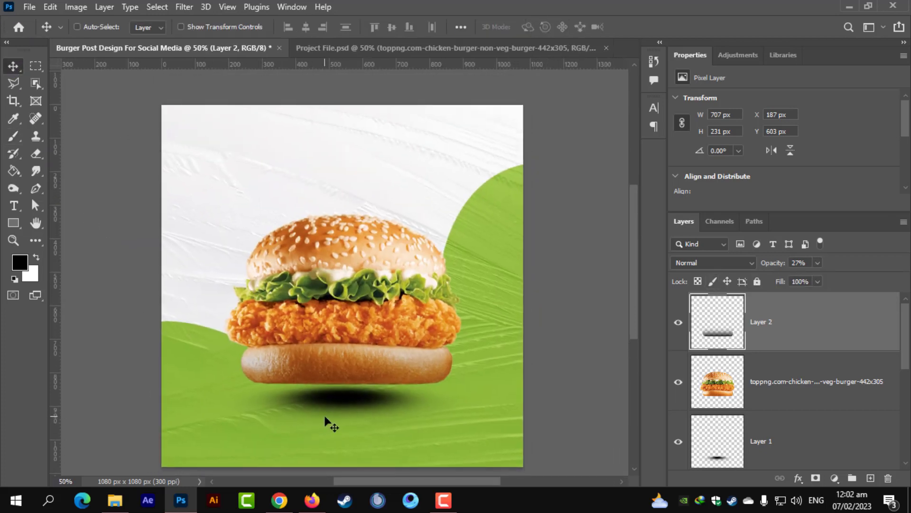
{"action": "left_click", "coordinate": [781, 430]}
{"action": "left_click", "coordinate": [818, 263]}
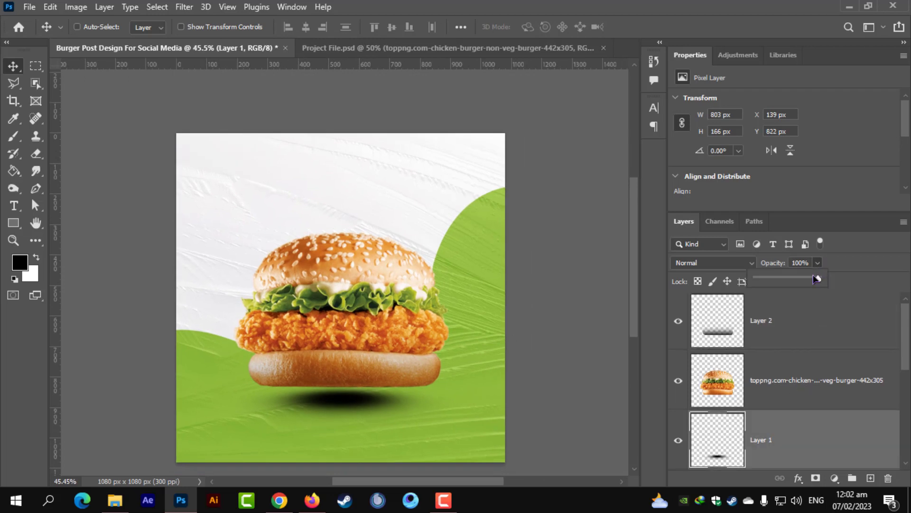
{"action": "left_click", "coordinate": [768, 279]}
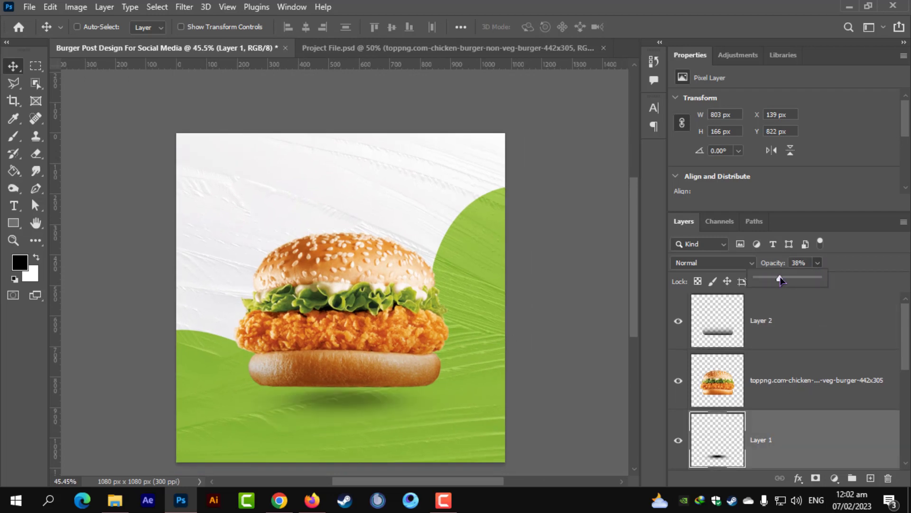
{"action": "left_click", "coordinate": [794, 279]}
{"action": "left_click", "coordinate": [575, 320]}
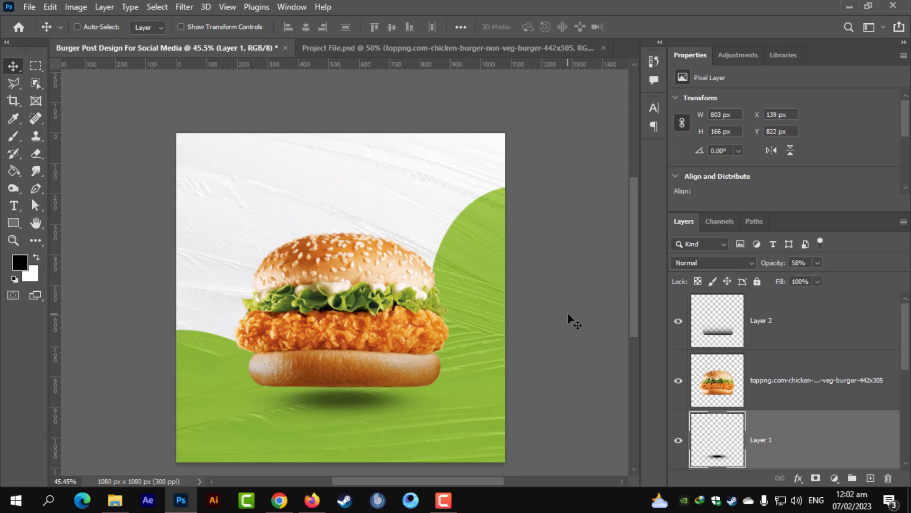
{"action": "scroll", "coordinate": [574, 321], "scroll_direction": "up", "scroll_amount": 2}
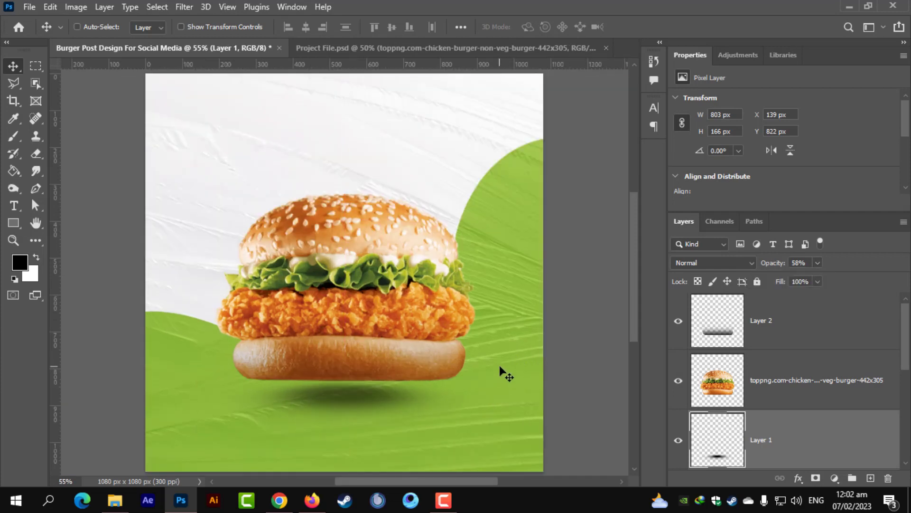
{"action": "scroll", "coordinate": [535, 380], "scroll_direction": "down", "scroll_amount": 2}
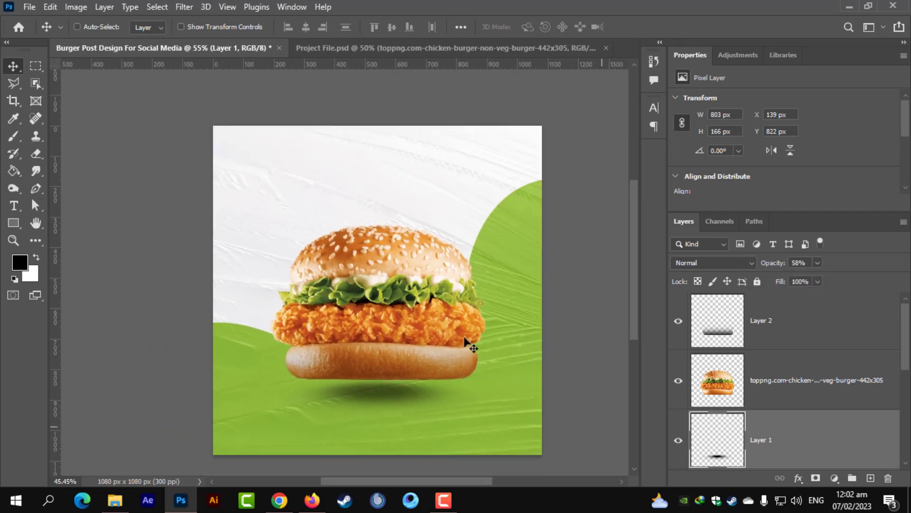
Step: Add the text BURGER in black 9 pt Aku & Kamu on the white area above the burger
{"action": "scroll", "coordinate": [362, 271], "scroll_direction": "up", "scroll_amount": 3}
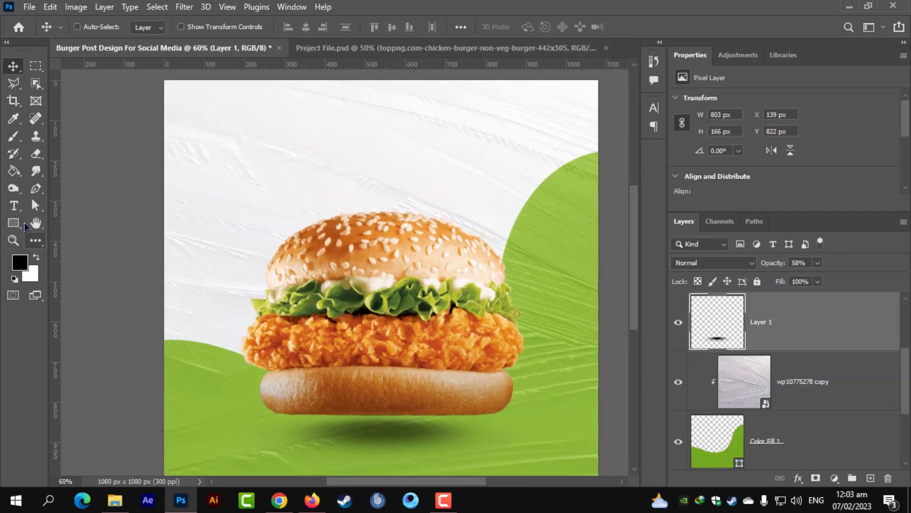
{"action": "key", "text": "t"}
{"action": "left_click", "coordinate": [296, 172]}
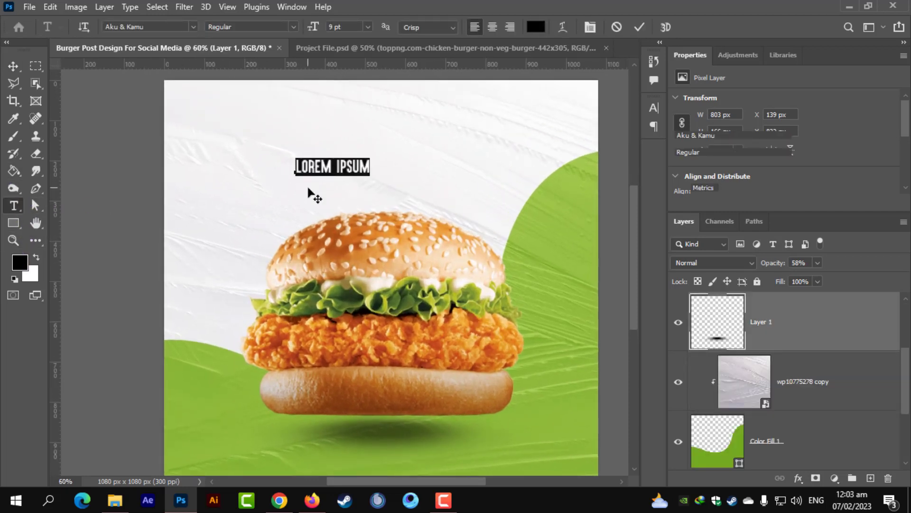
{"action": "type", "text": "BURGER"}
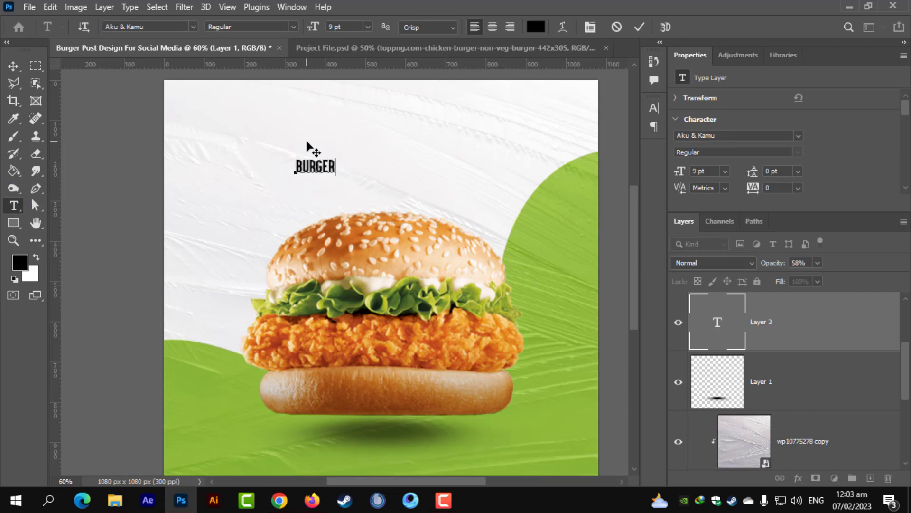
{"action": "key", "text": "ctrl+a"}
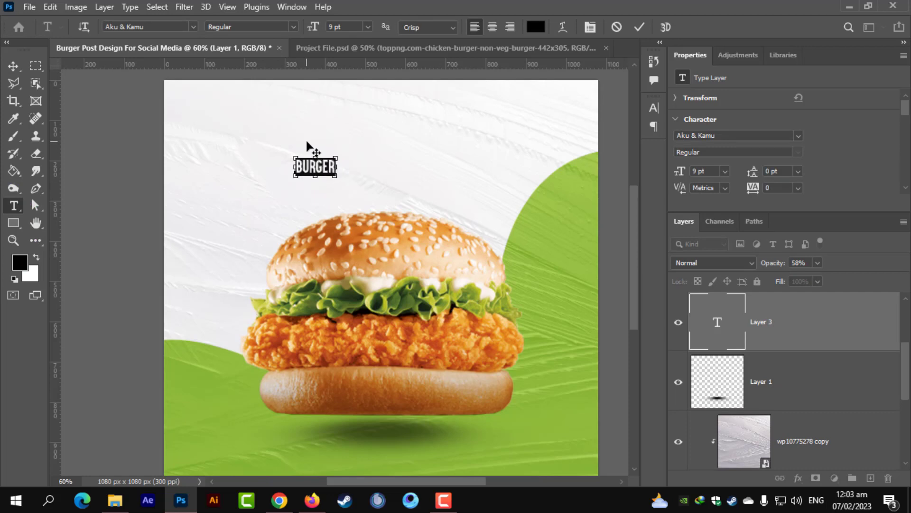
{"action": "left_click", "coordinate": [194, 27]}
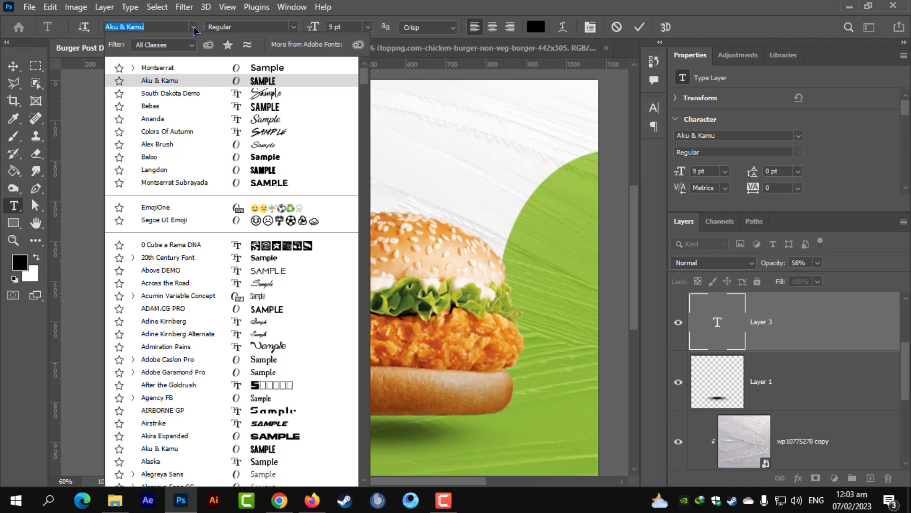
{"action": "left_click", "coordinate": [194, 27]}
{"action": "left_click", "coordinate": [13, 66]}
Step: Scale the BURGER text up to about 49 pt so it forms a large headline above the bun
{"action": "key", "text": "ctrl+t"}
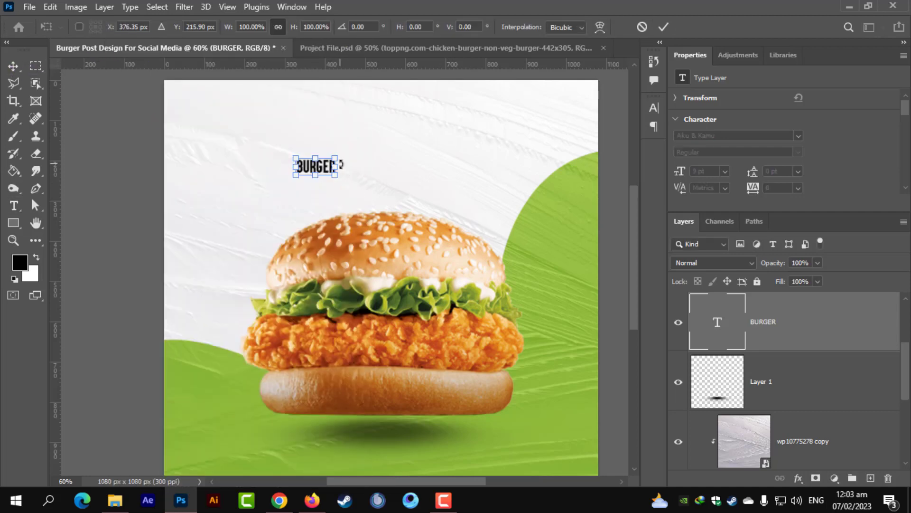
{"action": "left_click_drag", "start_coordinate": [339, 167], "coordinate": [511, 187]}
{"action": "key", "text": "Return"}
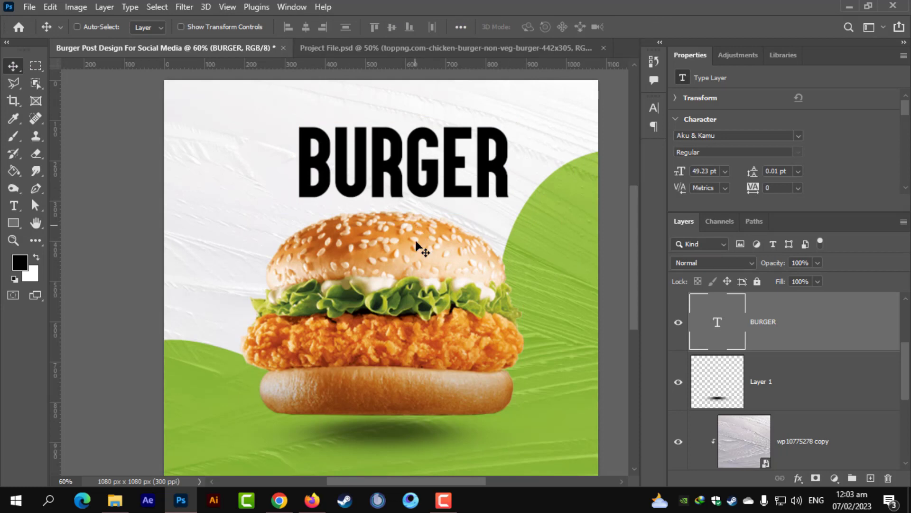
Step: Recolor the BURGER text with the background's green, 89b736
{"action": "left_click_drag", "start_coordinate": [379, 281], "coordinate": [372, 312]}
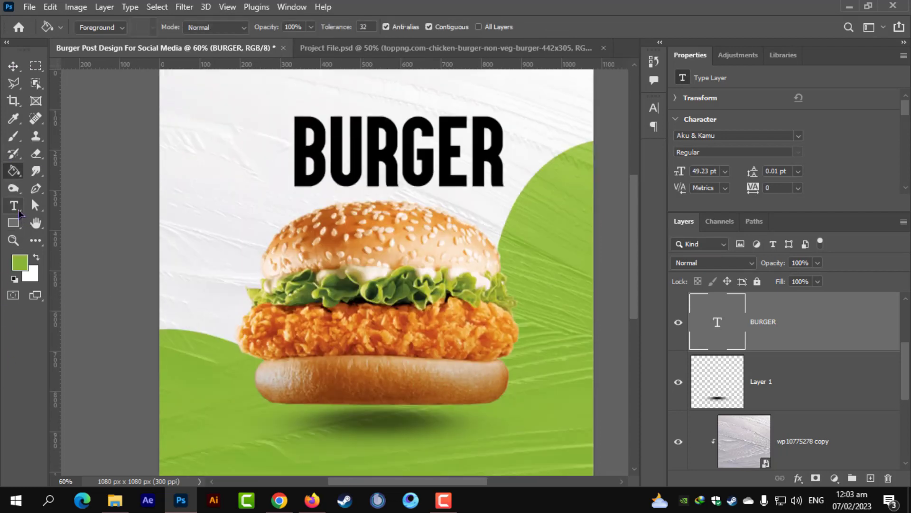
{"action": "left_click", "coordinate": [14, 206]}
{"action": "double_click", "coordinate": [399, 178]}
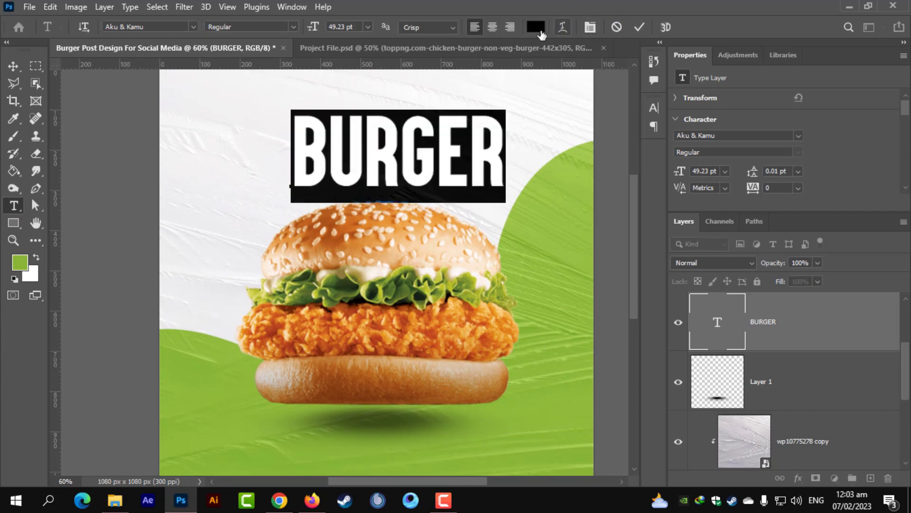
{"action": "left_click", "coordinate": [540, 29]}
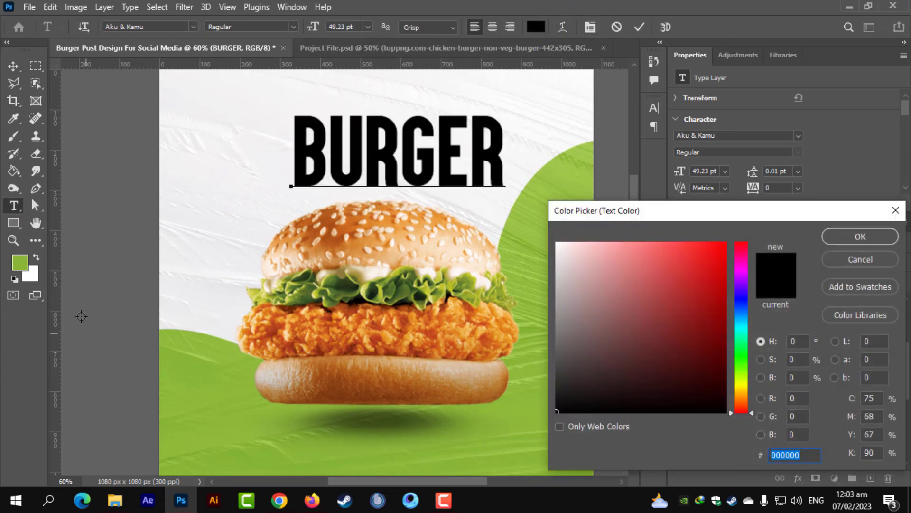
{"action": "left_click", "coordinate": [22, 261]}
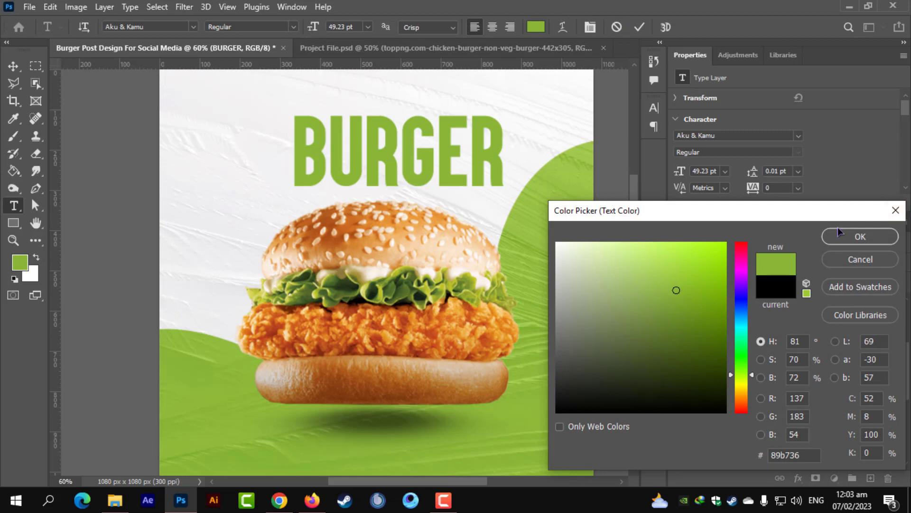
{"action": "left_click", "coordinate": [860, 237]}
{"action": "key", "text": "ctrl+Return"}
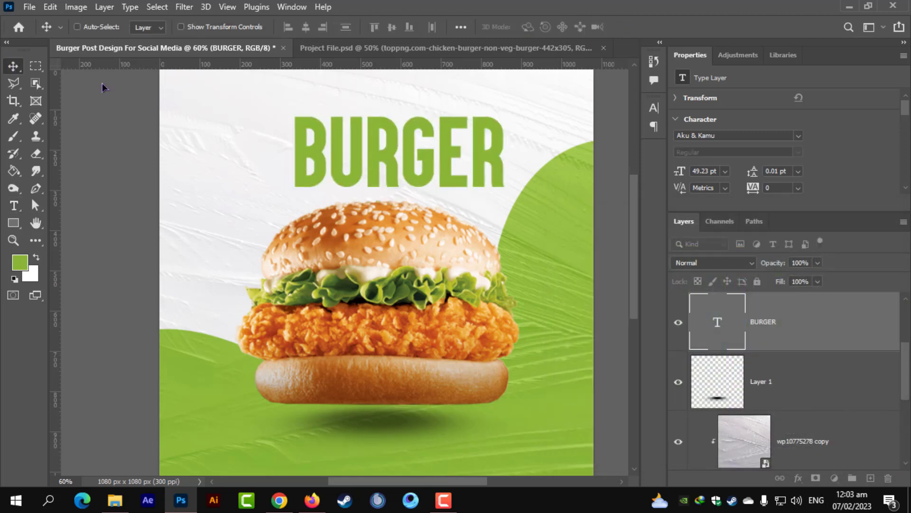
Step: Skew the BURGER text vertically by about -12.19° so it slants upward, and center it above the burger
{"action": "key", "text": "ctrl+t"}
{"action": "left_click_drag", "start_coordinate": [505, 156], "coordinate": [505, 111]}
{"action": "scroll", "coordinate": [427, 237], "scroll_direction": "up", "scroll_amount": 3}
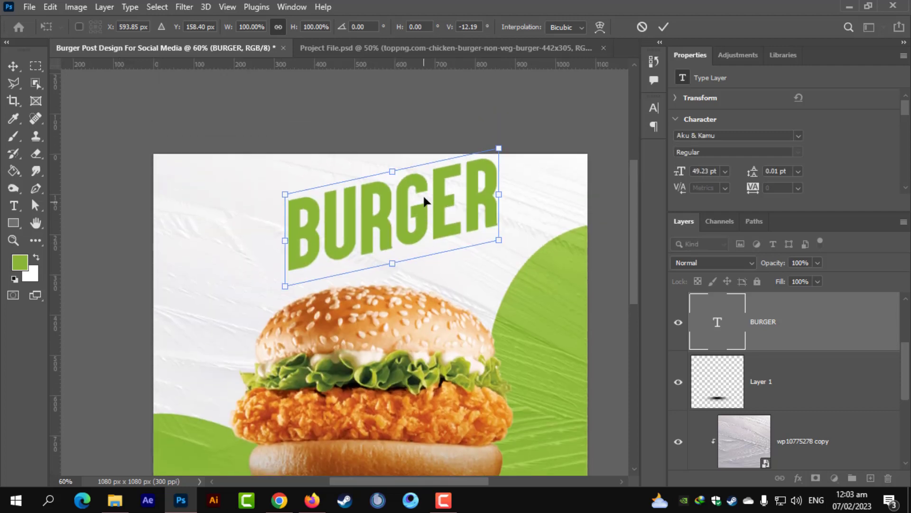
{"action": "left_click_drag", "start_coordinate": [425, 198], "coordinate": [393, 230]}
{"action": "key", "text": "Return"}
Step: Move the BURGER text layer to the top of the layer stack
{"action": "scroll", "coordinate": [413, 211], "scroll_direction": "down", "scroll_amount": 5}
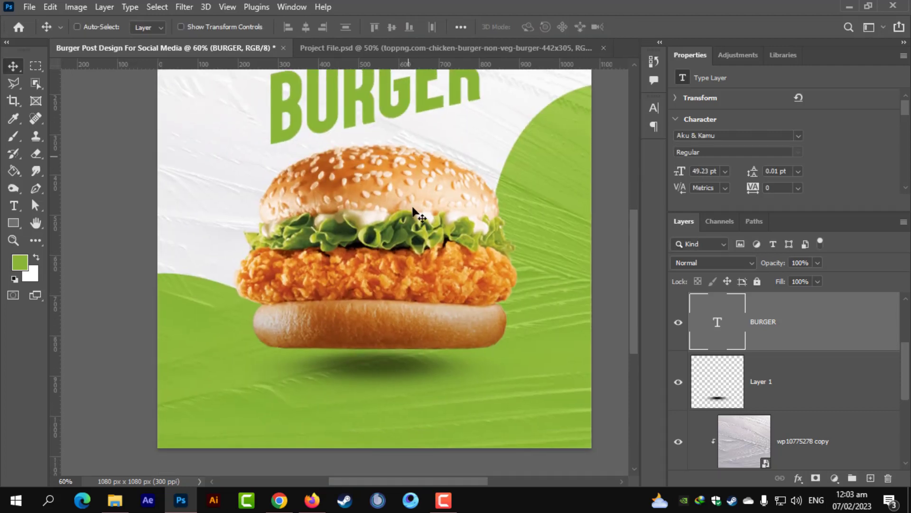
{"action": "scroll", "coordinate": [806, 428], "scroll_direction": "down", "scroll_amount": 2}
{"action": "scroll", "coordinate": [802, 413], "scroll_direction": "up", "scroll_amount": 4}
{"action": "left_click_drag", "start_coordinate": [802, 425], "coordinate": [774, 303]}
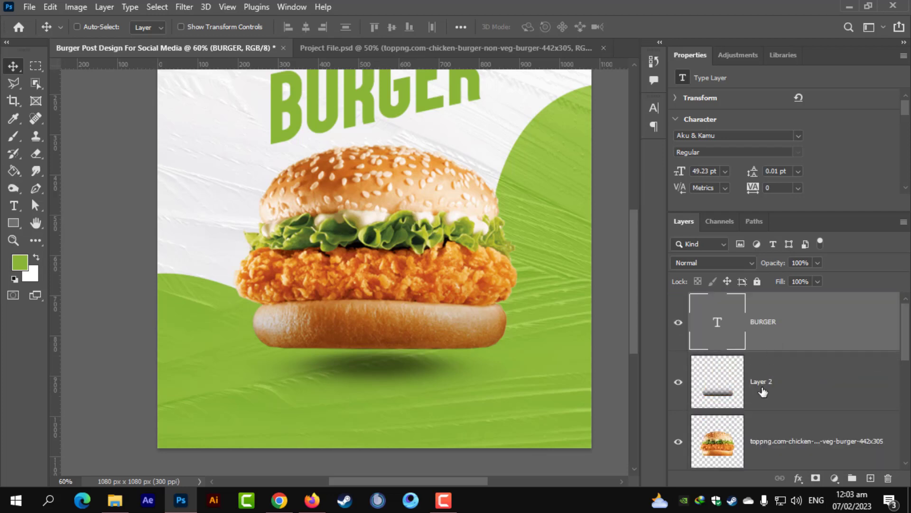
Step: Scale the burger and its two shadow layers together to about 731 x 603 px and place them at about X 175, Y 386 px
{"action": "left_click", "coordinate": [763, 393]}
{"action": "scroll", "coordinate": [762, 428], "scroll_direction": "down", "scroll_amount": 1}
{"action": "left_click", "coordinate": [745, 442], "text": "shift"}
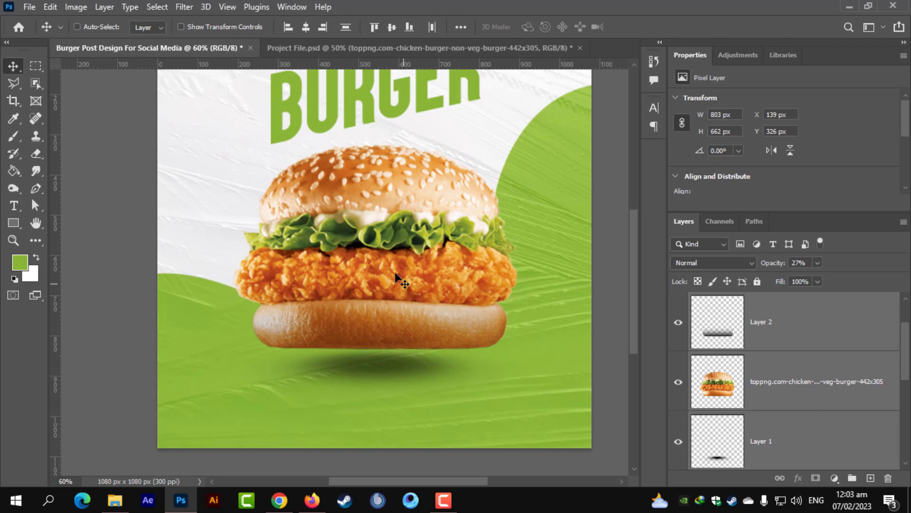
{"action": "key", "text": "ctrl+t"}
{"action": "left_click_drag", "start_coordinate": [528, 154], "coordinate": [528, 162]}
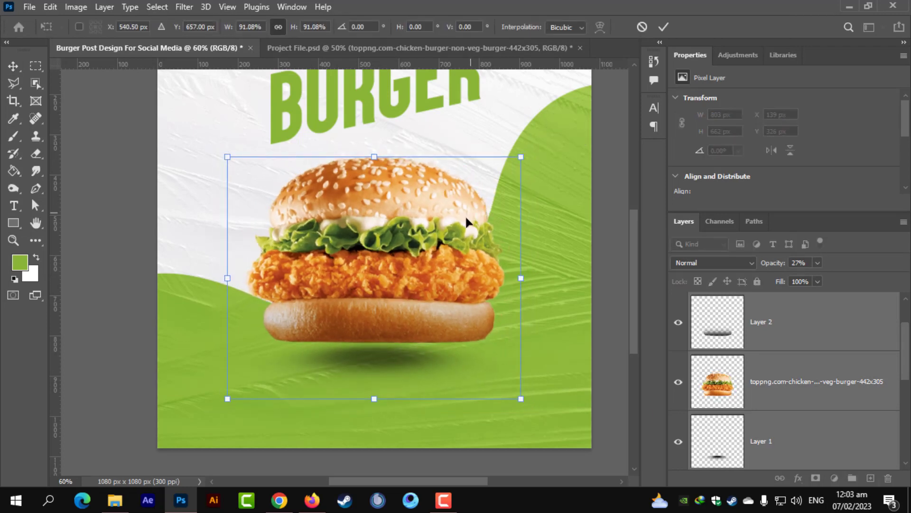
{"action": "mouse_move", "coordinate": [465, 221]}
{"action": "left_mouse_down"}
{"action": "mouse_move", "coordinate": [465, 229]}
{"action": "mouse_move", "coordinate": [458, 207]}
{"action": "left_mouse_up"}
{"action": "key", "text": "Return"}
{"action": "left_click_drag", "start_coordinate": [381, 153], "coordinate": [407, 315]}
{"action": "left_click_drag", "start_coordinate": [395, 243], "coordinate": [394, 255]}
{"action": "key", "text": "ctrl+z"}
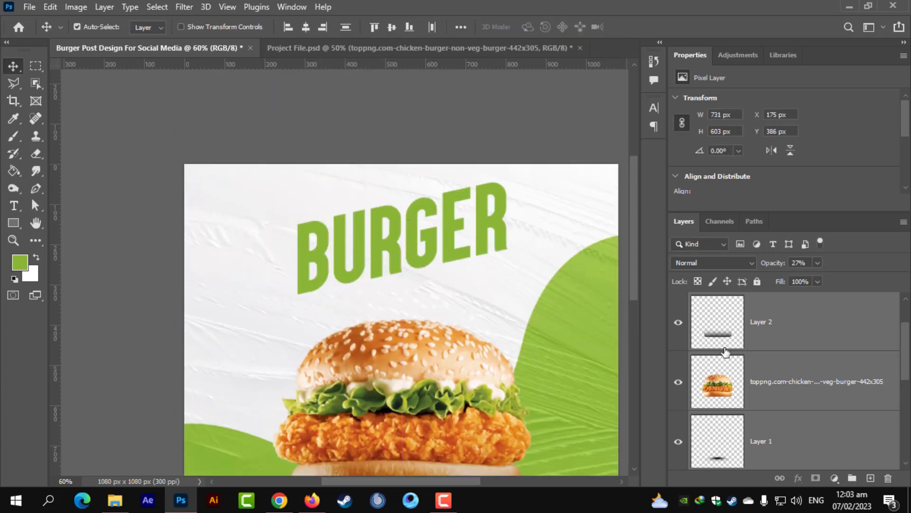
Step: Lower the BURGER text to about Y 245 px, close above the bun, and enlarge it to about 103% (50.77 pt)
{"action": "left_click", "coordinate": [795, 349]}
{"action": "scroll", "coordinate": [791, 361], "scroll_direction": "up", "scroll_amount": 1}
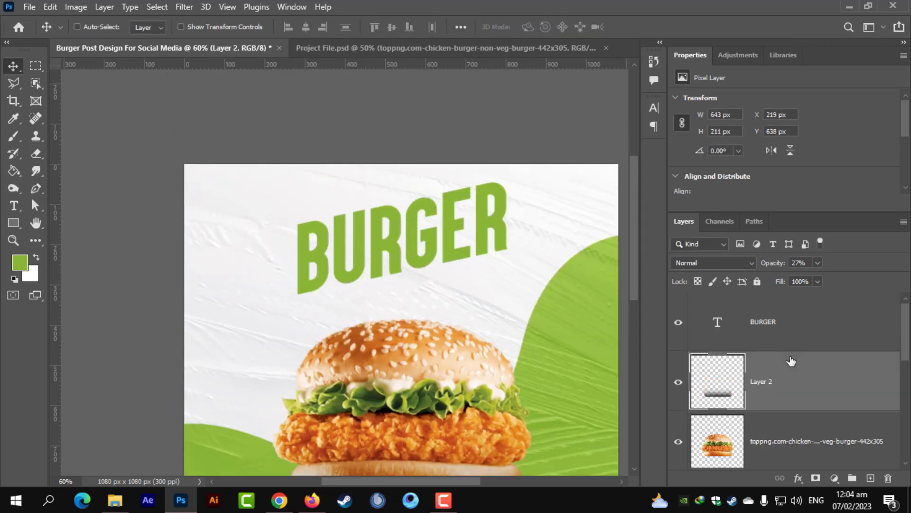
{"action": "left_click", "coordinate": [420, 223], "text": "ctrl"}
{"action": "key", "text": "ctrl+t"}
{"action": "left_click_drag", "start_coordinate": [418, 224], "coordinate": [418, 245]}
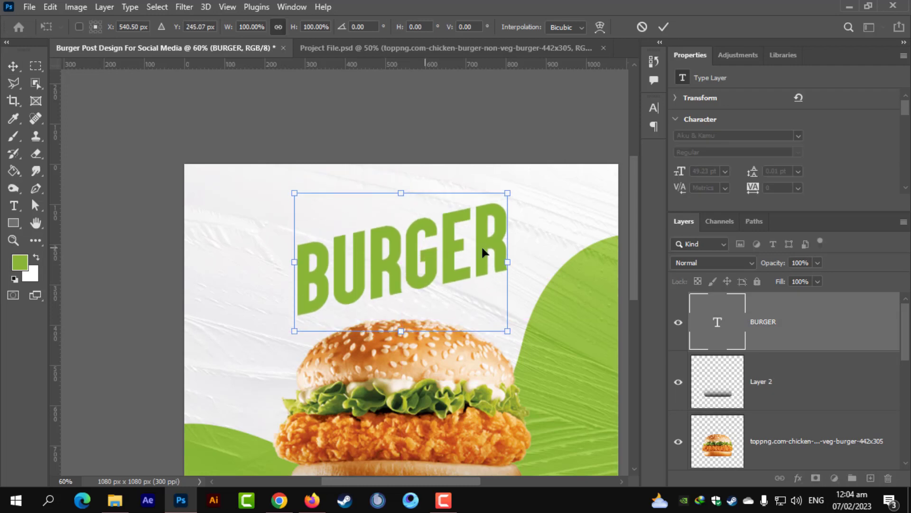
{"action": "left_click_drag", "start_coordinate": [510, 262], "coordinate": [516, 262]}
{"action": "key", "text": "Return"}
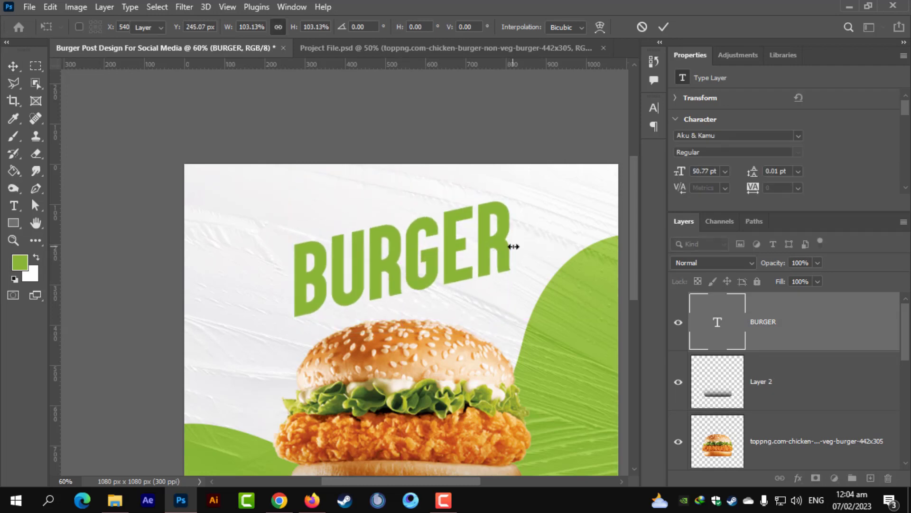
{"action": "scroll", "coordinate": [429, 280], "scroll_direction": "up", "scroll_amount": 3}
{"action": "scroll", "coordinate": [429, 273], "scroll_direction": "up", "scroll_amount": 1}
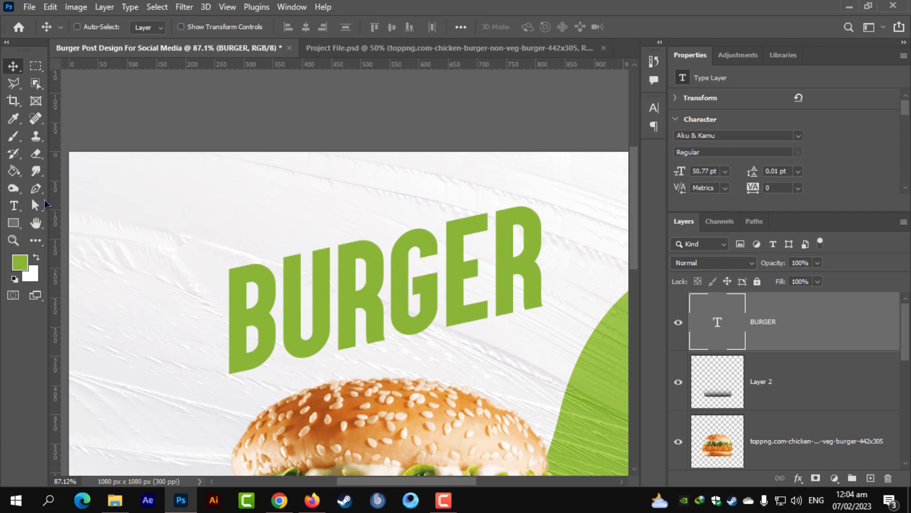
Step: Add a text line reading "SUPER DELICIOUS" in the white area just above the start of the BURGER headline
{"action": "left_click", "coordinate": [14, 205]}
{"action": "left_click", "coordinate": [215, 226]}
{"action": "type", "text": "S"}
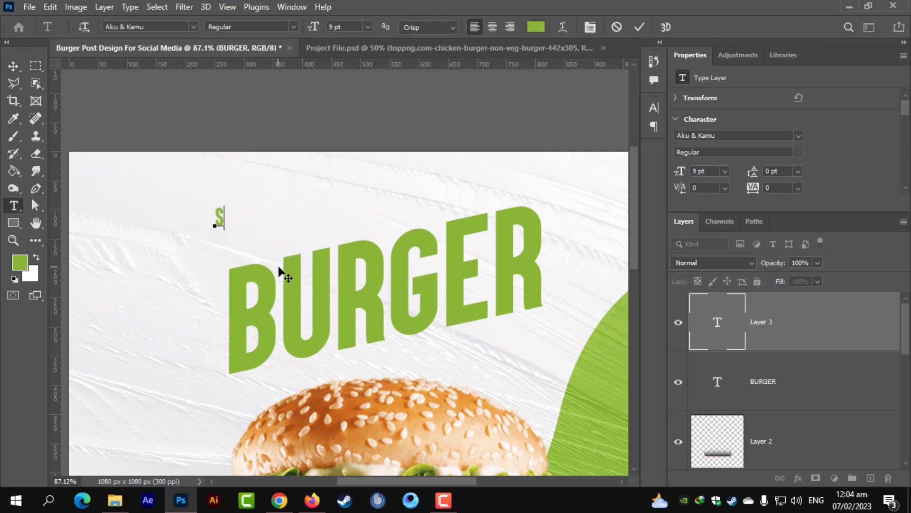
{"action": "type", "text": "UPER DE"}
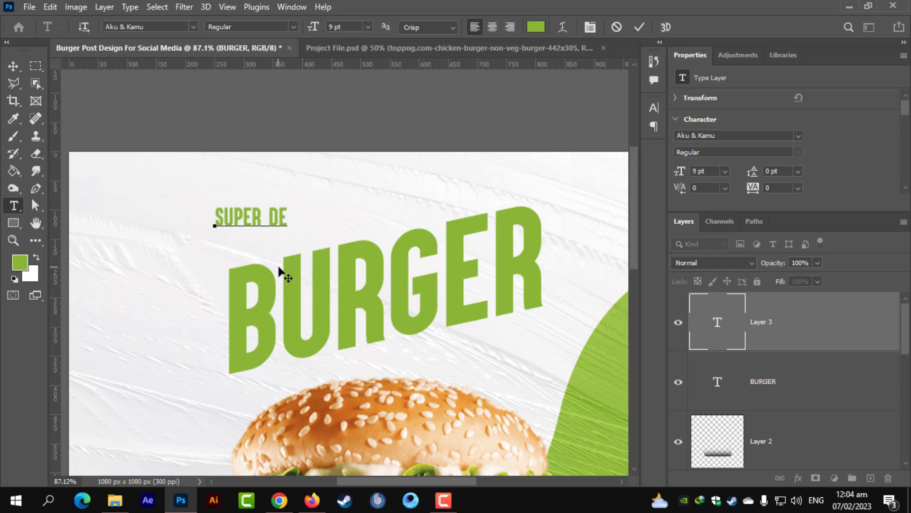
{"action": "type", "text": "LICIO"}
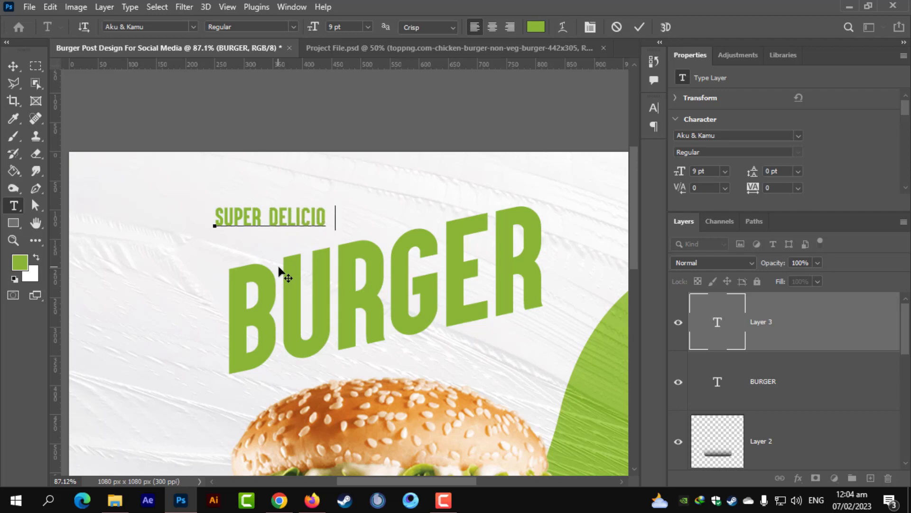
{"action": "type", "text": "US"}
Step: Set the whole SUPER DELICIOUS line in the South Dakota Demo font and colour it black (000000)
{"action": "key", "text": "ctrl+a"}
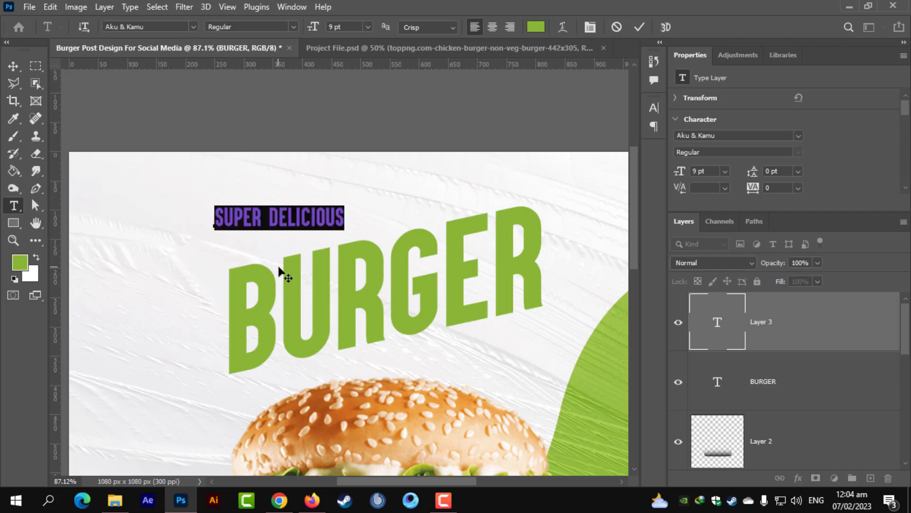
{"action": "left_click", "coordinate": [194, 26]}
{"action": "left_click", "coordinate": [220, 92]}
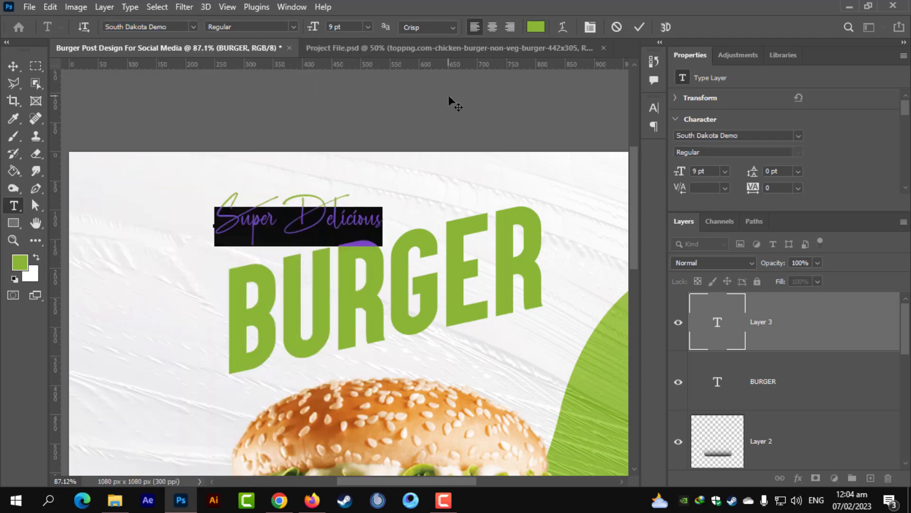
{"action": "left_click", "coordinate": [536, 27]}
{"action": "type", "text": "000000"}
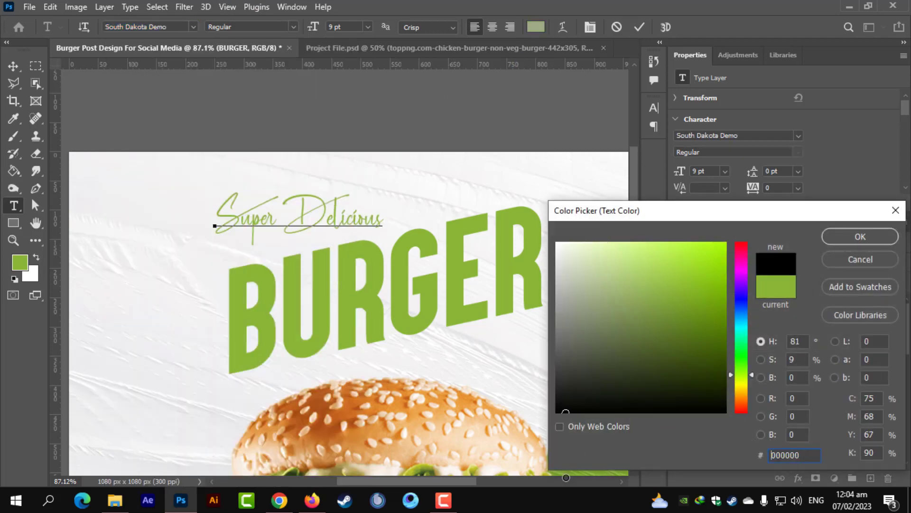
{"action": "left_click", "coordinate": [828, 236]}
Step: Move the Super Delicious text onto the top edge of BURGER and align both text layers by their horizontal centers
{"action": "left_click", "coordinate": [12, 66]}
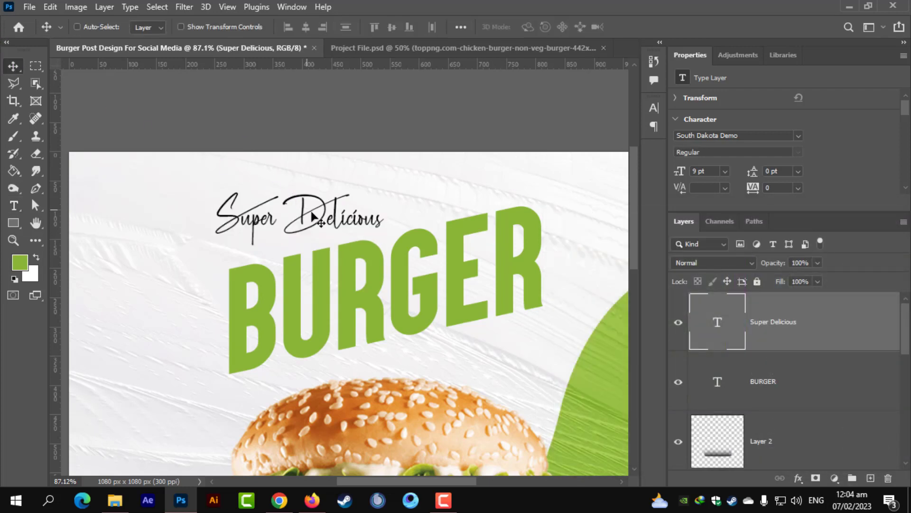
{"action": "left_click_drag", "start_coordinate": [313, 216], "coordinate": [420, 234]}
{"action": "left_click", "coordinate": [783, 389], "text": "shift"}
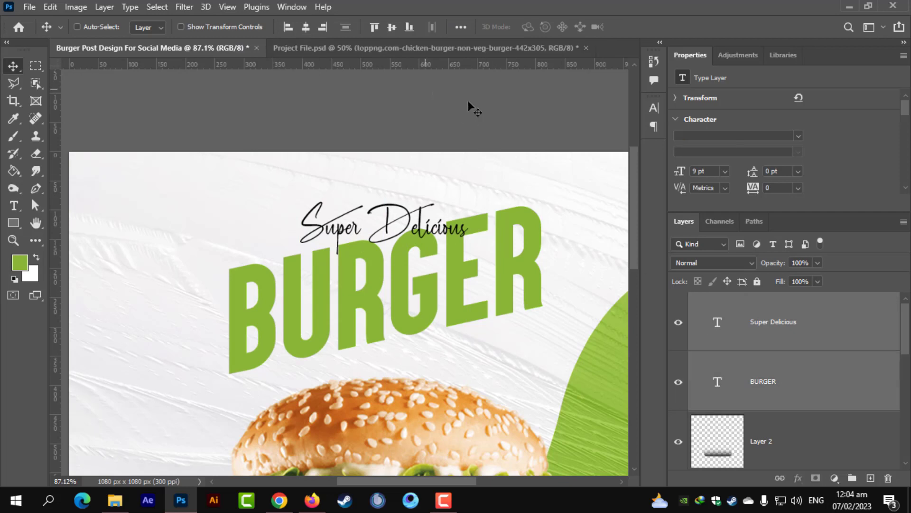
{"action": "left_click", "coordinate": [306, 28]}
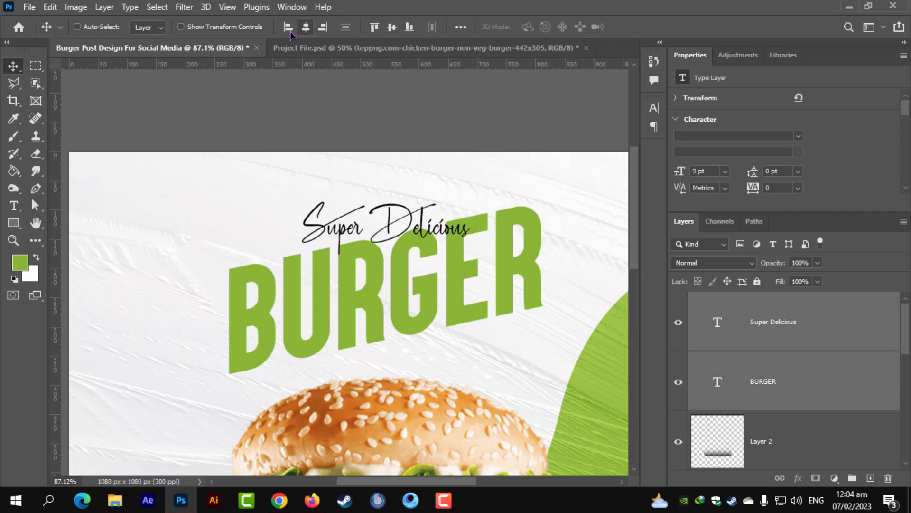
Step: Enlarge the Super Delicious text about its center to about 111.43% (10.03 pt)
{"action": "left_click", "coordinate": [776, 328]}
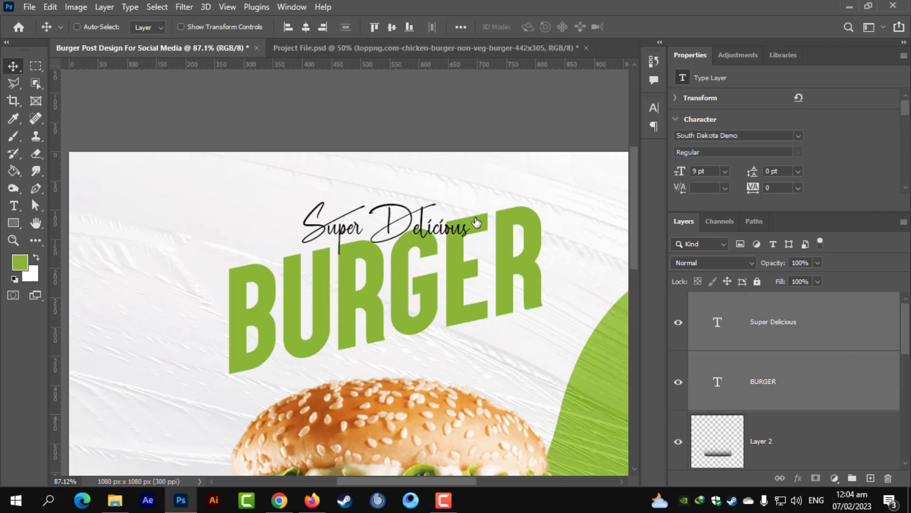
{"action": "key", "text": "ctrl+t"}
{"action": "left_click_drag", "start_coordinate": [468, 204], "coordinate": [472, 195]}
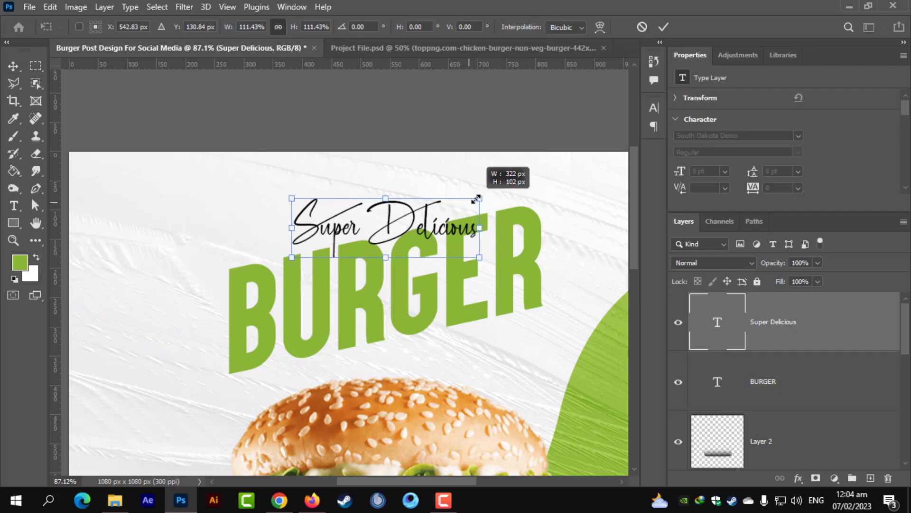
{"action": "key", "text": "Return"}
{"action": "key", "text": "ctrl+0"}
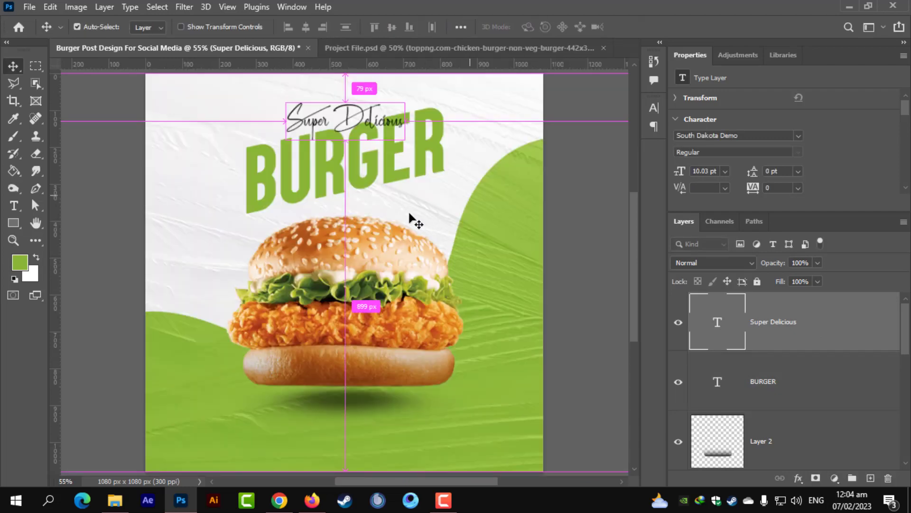
Step: Draw a 178 x 178 px circle with the Ellipse tool beside the burger bun at about X 779, Y 448 px
{"action": "scroll", "coordinate": [407, 270], "scroll_direction": "up", "scroll_amount": 2}
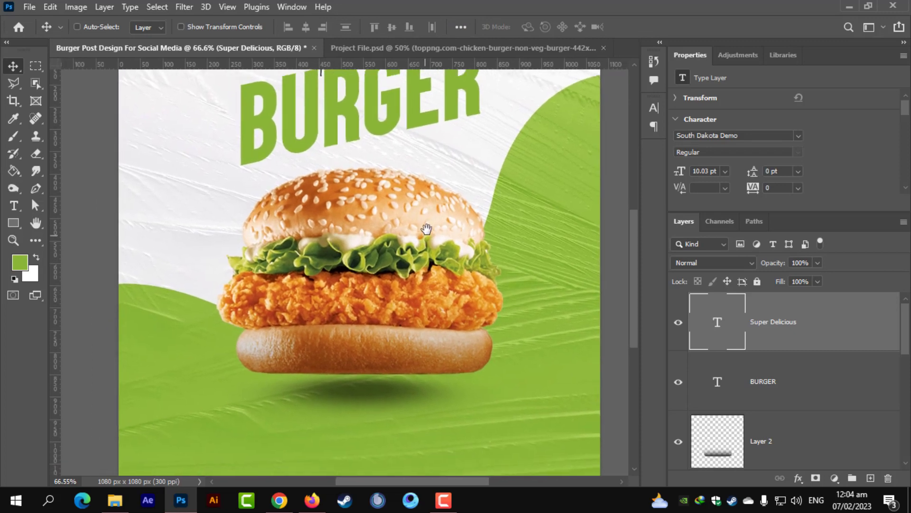
{"action": "scroll", "coordinate": [407, 248], "scroll_direction": "down", "scroll_amount": 2}
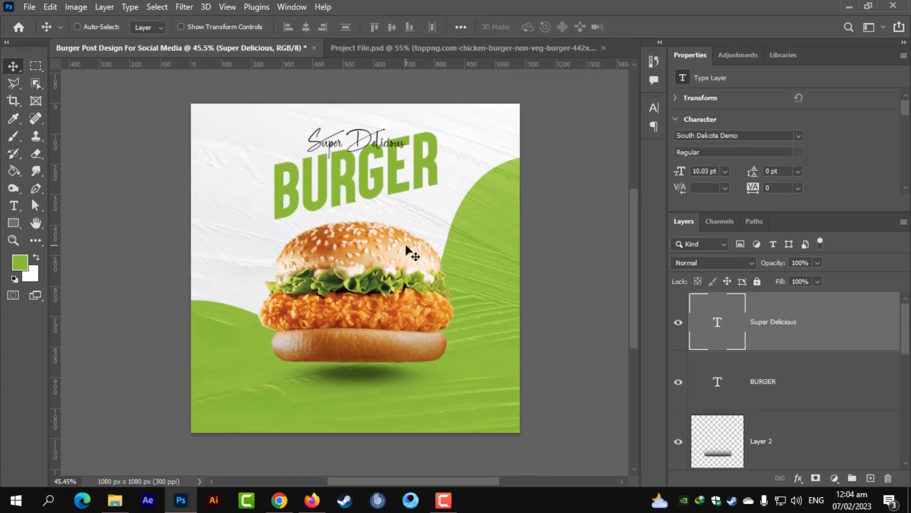
{"action": "scroll", "coordinate": [407, 248], "scroll_direction": "up", "scroll_amount": 6}
{"action": "left_click", "coordinate": [12, 220]}
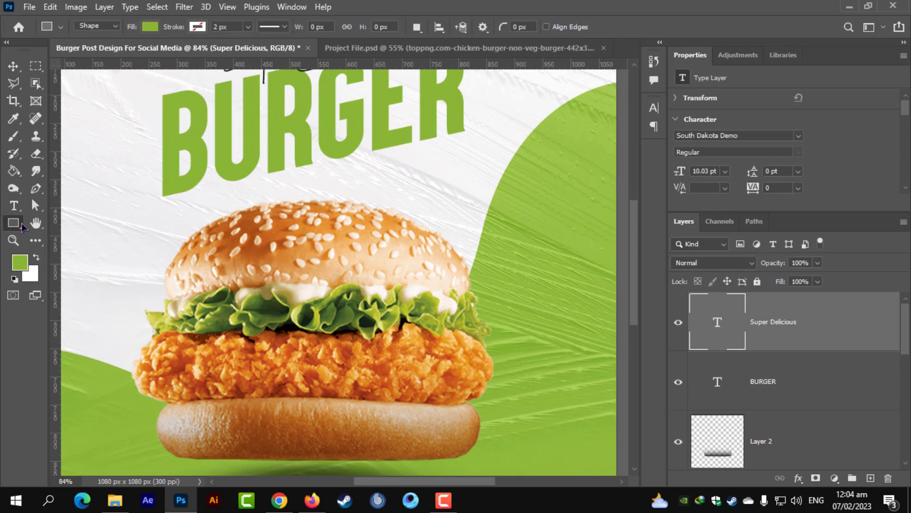
{"action": "left_click", "coordinate": [72, 236]}
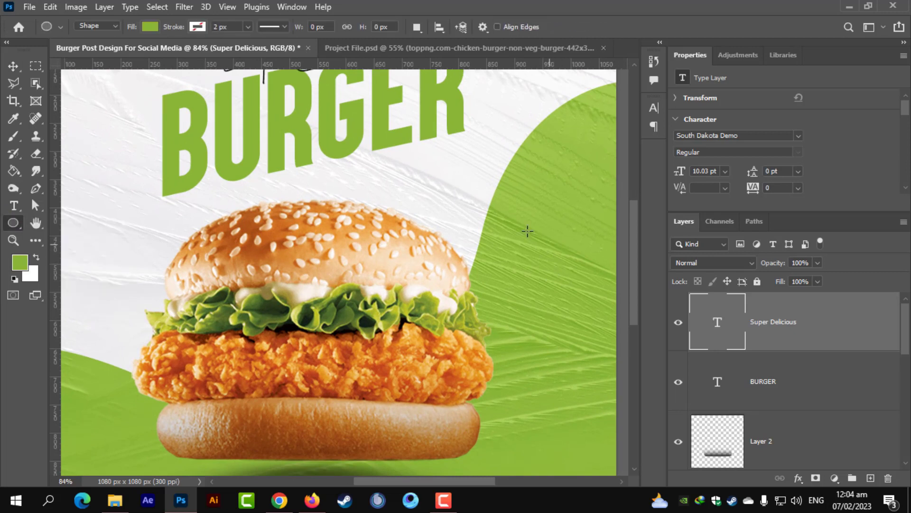
{"action": "left_click_drag", "start_coordinate": [448, 234], "coordinate": [547, 335]}
Step: Fill the circle with dark green 4e691c and set its layer opacity to 80%
{"action": "double_click", "coordinate": [708, 334]}
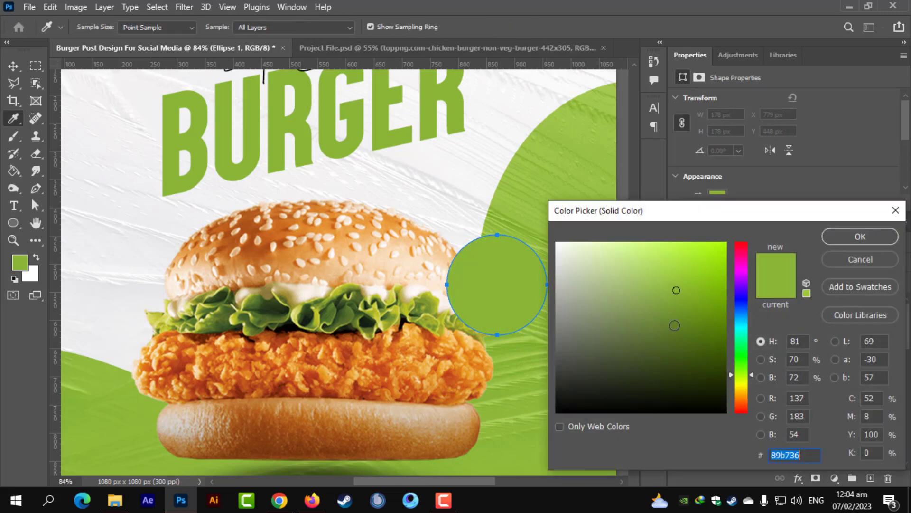
{"action": "left_click", "coordinate": [682, 347]}
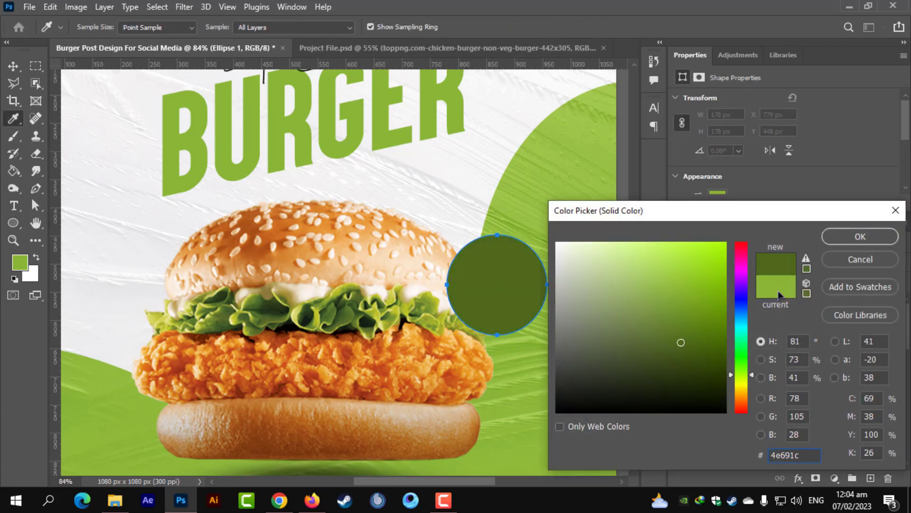
{"action": "left_click", "coordinate": [860, 236]}
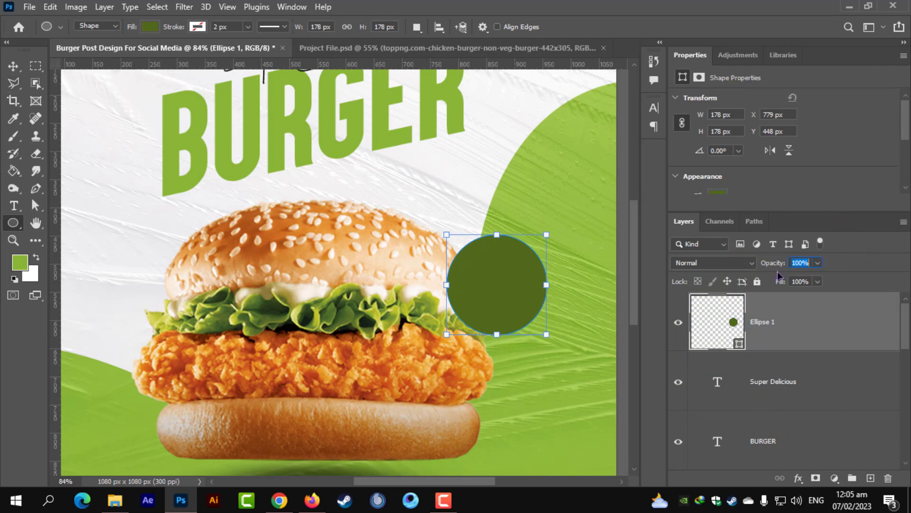
{"action": "type", "text": "80"}
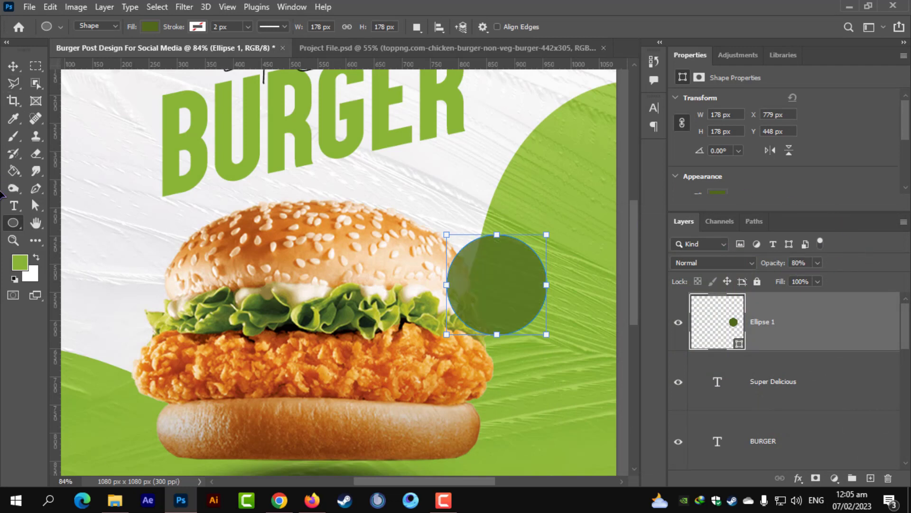
Step: Move the circle to about X 723, Y 392 px over the edge of the bun and duplicate its layer
{"action": "left_click", "coordinate": [13, 66]}
{"action": "mouse_move", "coordinate": [479, 269]}
{"action": "left_mouse_down"}
{"action": "mouse_move", "coordinate": [458, 266]}
{"action": "mouse_move", "coordinate": [469, 267]}
{"action": "left_mouse_up"}
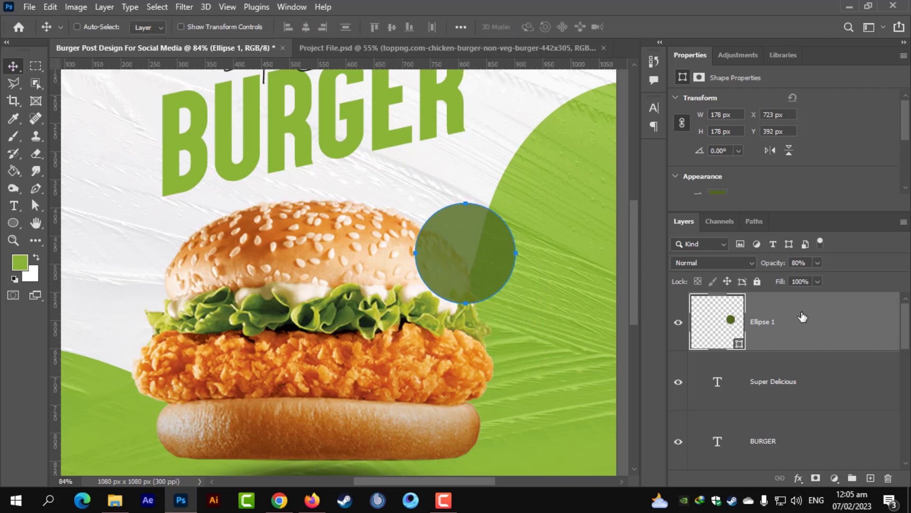
{"action": "key", "text": "ctrl+j"}
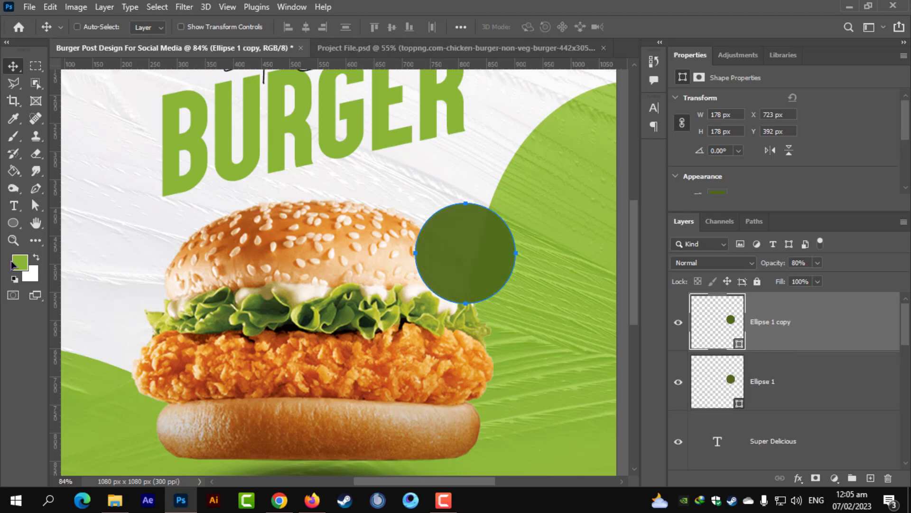
Step: Try black and white fills on the duplicated circle, then set it to no fill
{"action": "left_click", "coordinate": [14, 222]}
{"action": "left_click", "coordinate": [149, 26]}
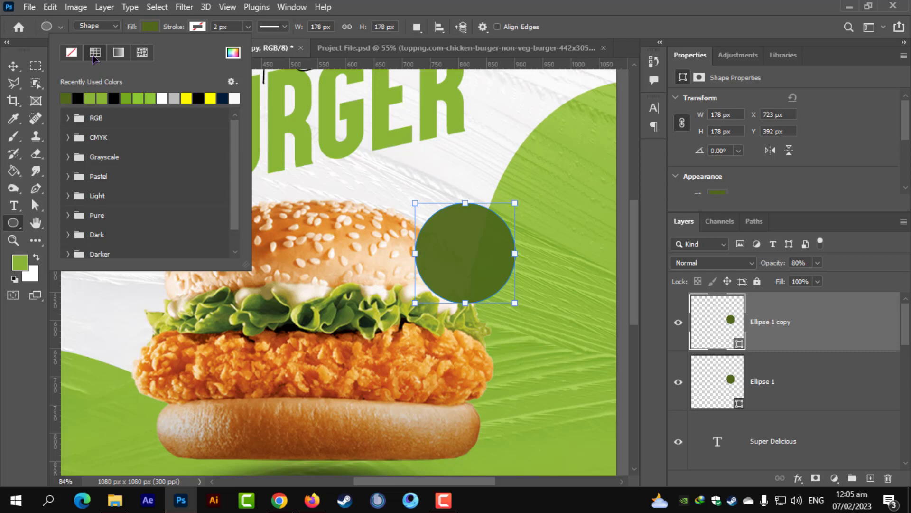
{"action": "left_click", "coordinate": [77, 99]}
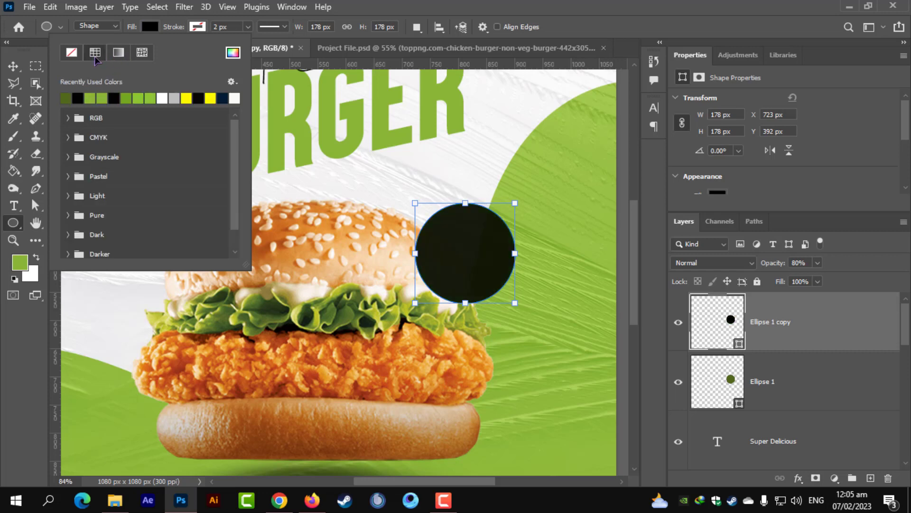
{"action": "left_click", "coordinate": [163, 97]}
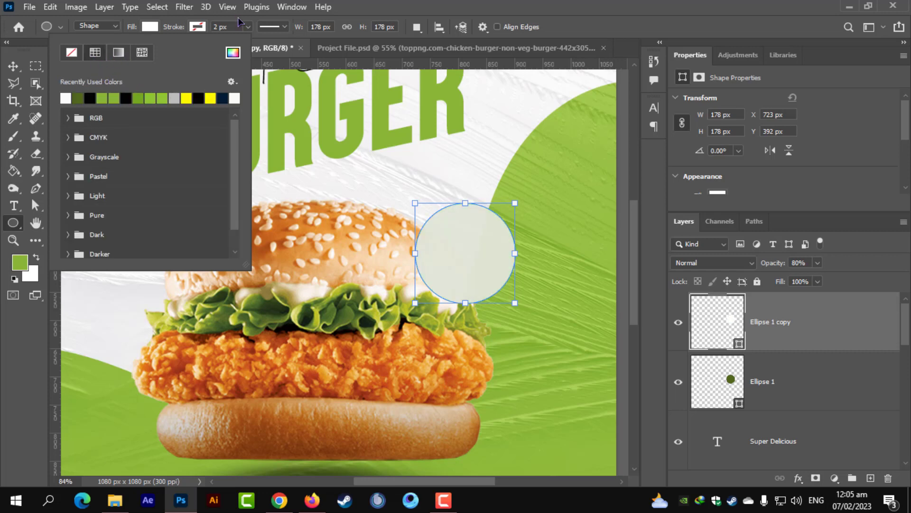
{"action": "left_click", "coordinate": [70, 54]}
Step: Give the duplicated circle a white stroke with the dashed line style
{"action": "left_click", "coordinate": [196, 28]}
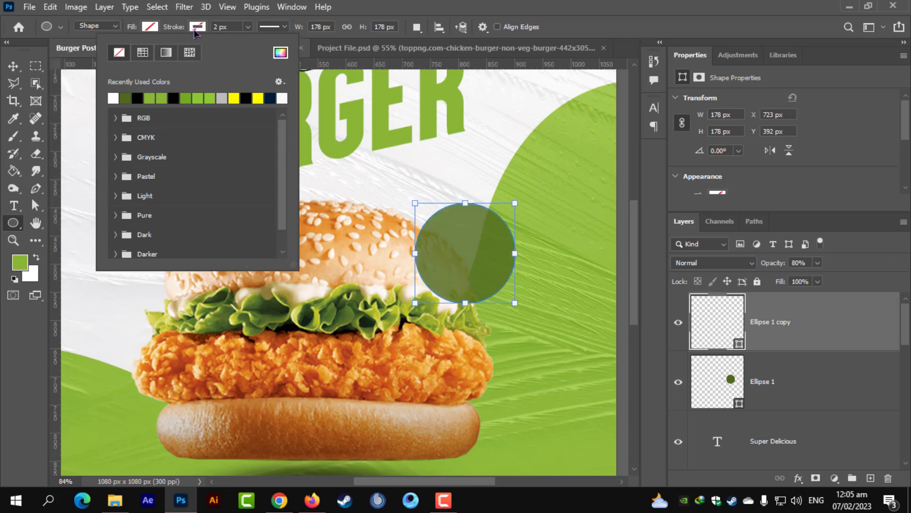
{"action": "left_click", "coordinate": [114, 98]}
{"action": "left_click", "coordinate": [273, 27]}
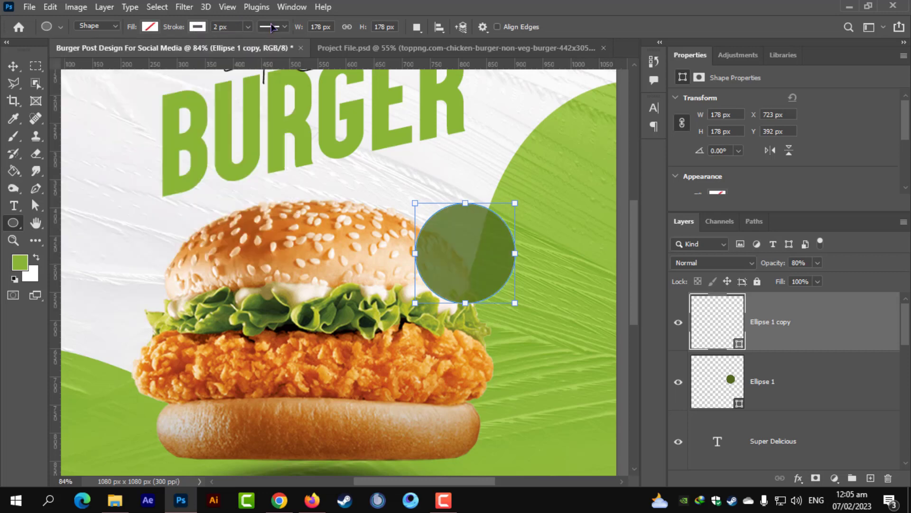
{"action": "left_click", "coordinate": [263, 90]}
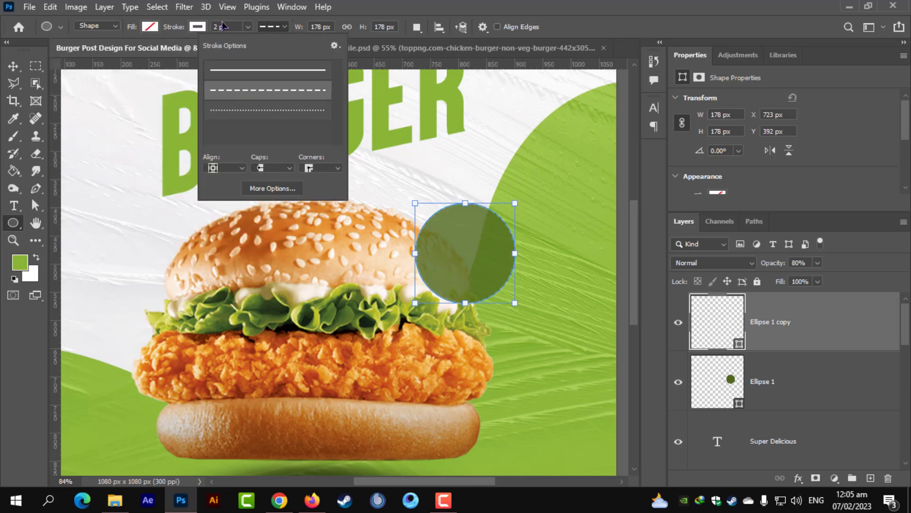
Step: Scale the dashed circle about its center to about 86.86% (154.6 px) so it sits inside the dark green circle
{"action": "left_click", "coordinate": [13, 65]}
{"action": "scroll", "coordinate": [440, 213], "scroll_direction": "up", "scroll_amount": 5}
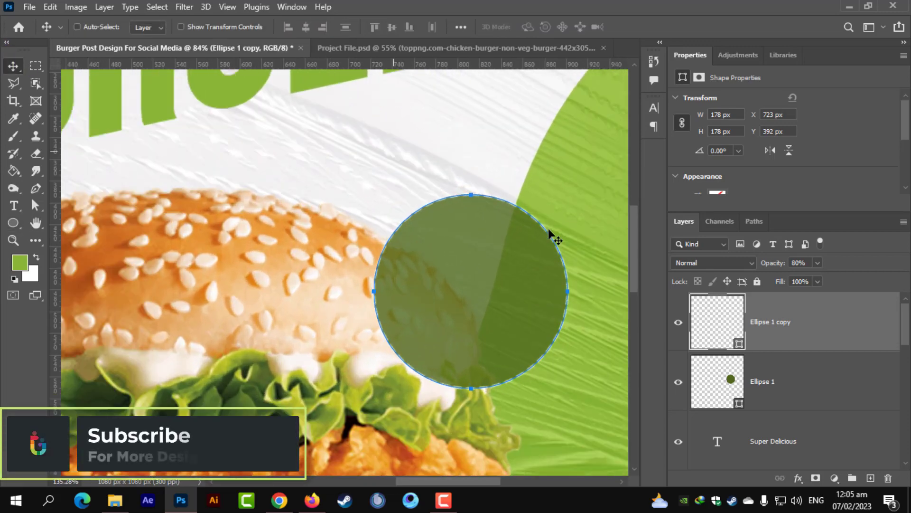
{"action": "key", "text": "ctrl+t"}
{"action": "left_click_drag", "start_coordinate": [566, 195], "coordinate": [558, 210]}
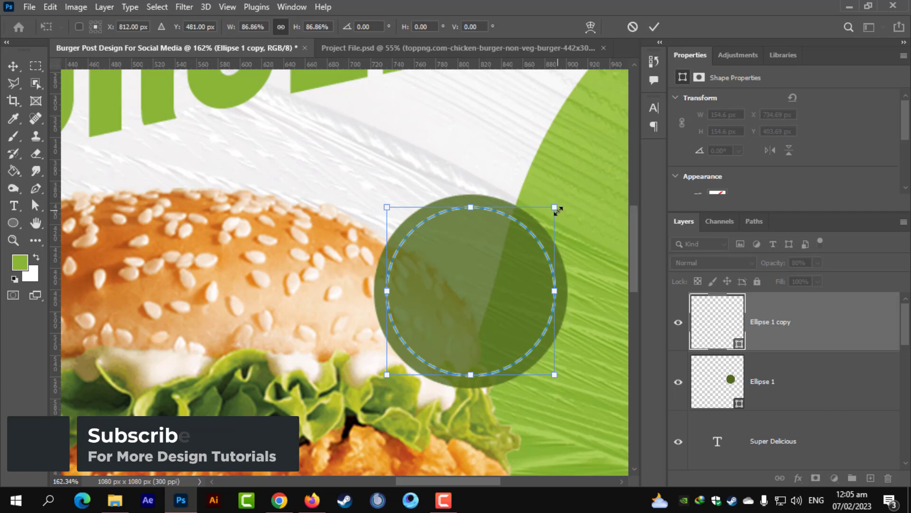
{"action": "key", "text": "Return"}
Step: Set the dashed circle's stroke width to 3 px
{"action": "scroll", "coordinate": [342, 204], "scroll_direction": "down", "scroll_amount": 6}
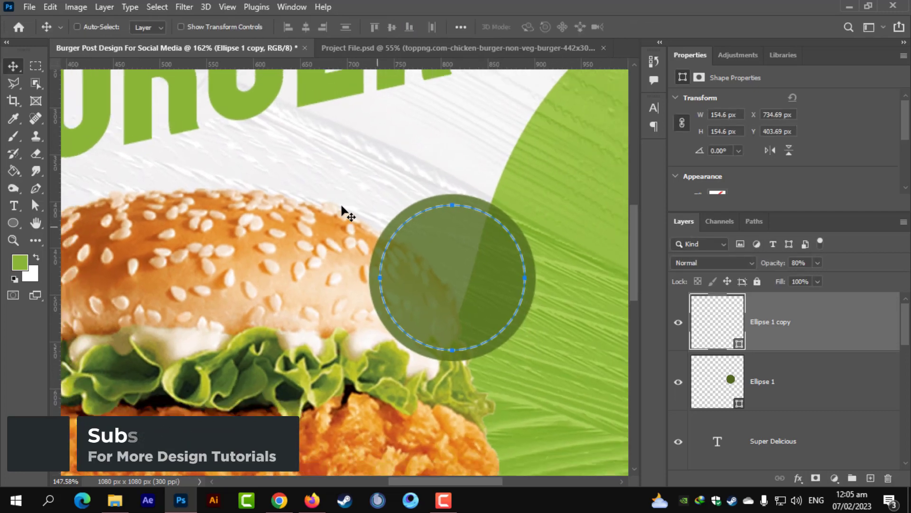
{"action": "scroll", "coordinate": [527, 257], "scroll_direction": "down", "scroll_amount": 1}
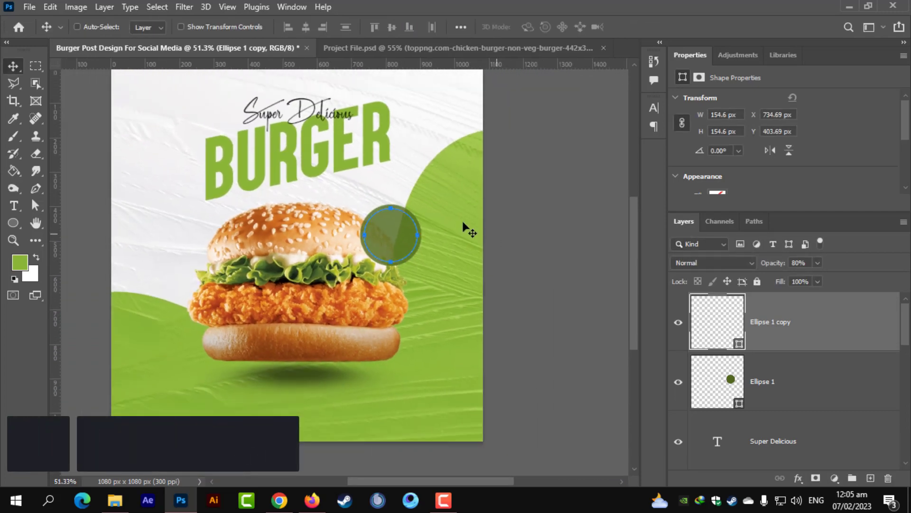
{"action": "key", "text": "ctrl"}
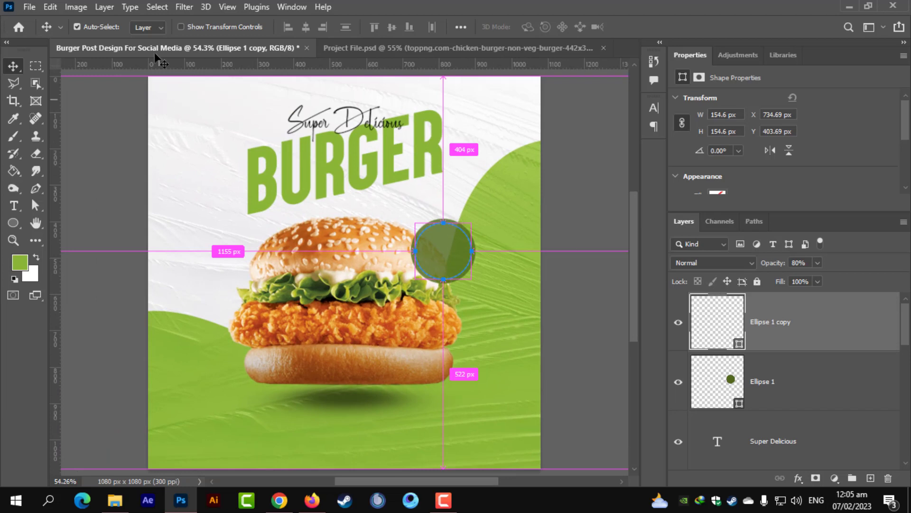
{"action": "key", "text": "u"}
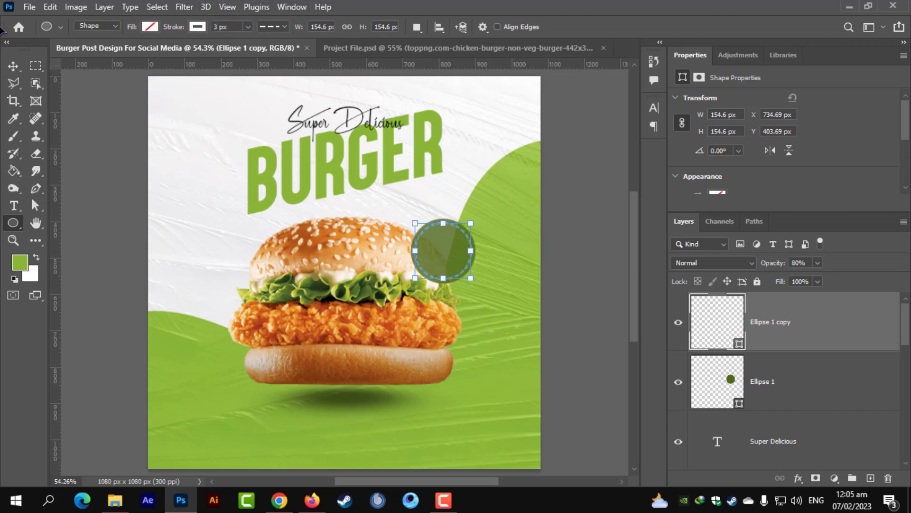
{"action": "left_click", "coordinate": [14, 67]}
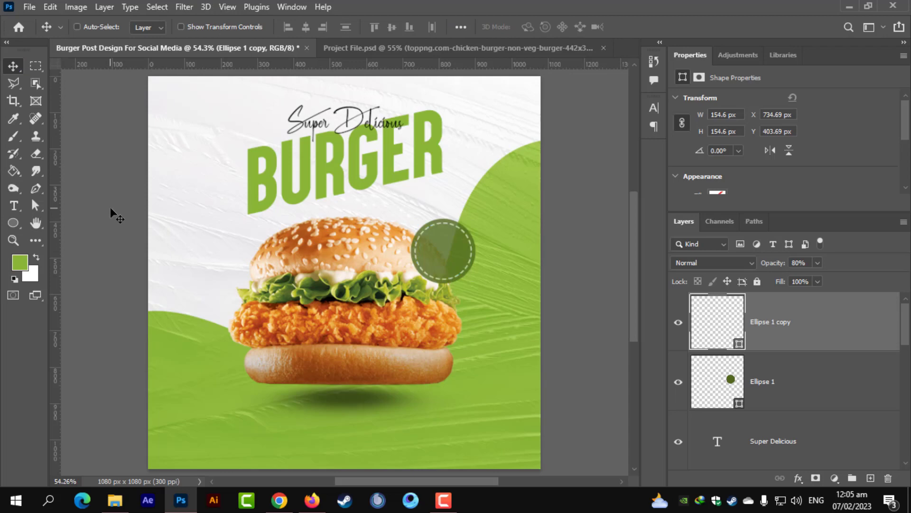
{"action": "key", "text": "ctrl"}
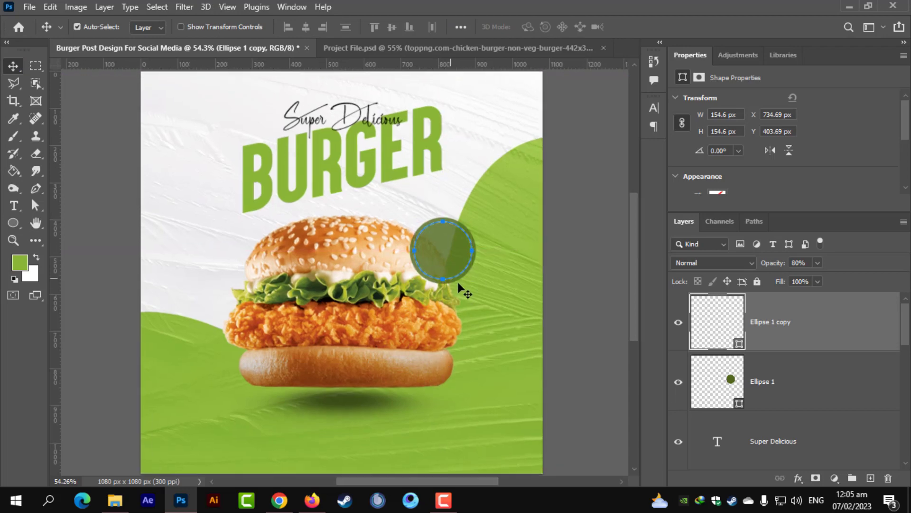
{"action": "scroll", "coordinate": [459, 284], "scroll_direction": "up", "scroll_amount": 5}
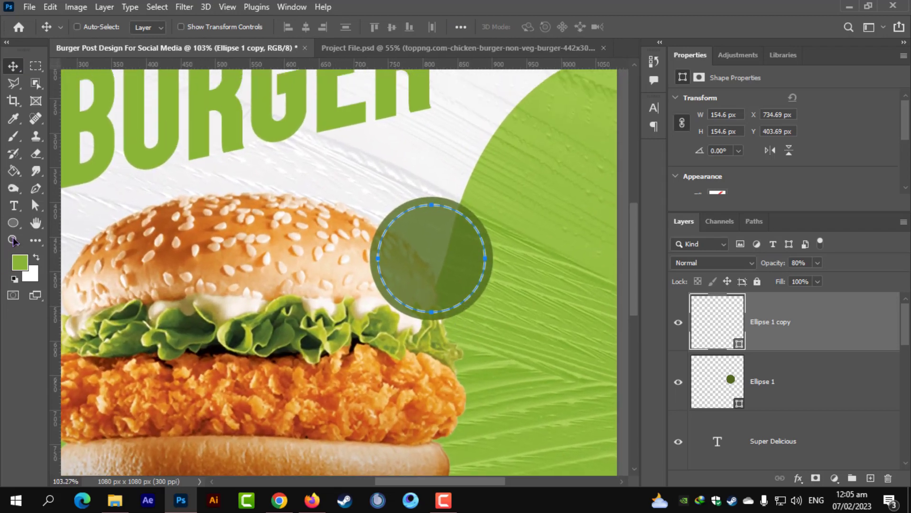
{"action": "left_click", "coordinate": [13, 205]}
{"action": "left_click", "coordinate": [149, 242]}
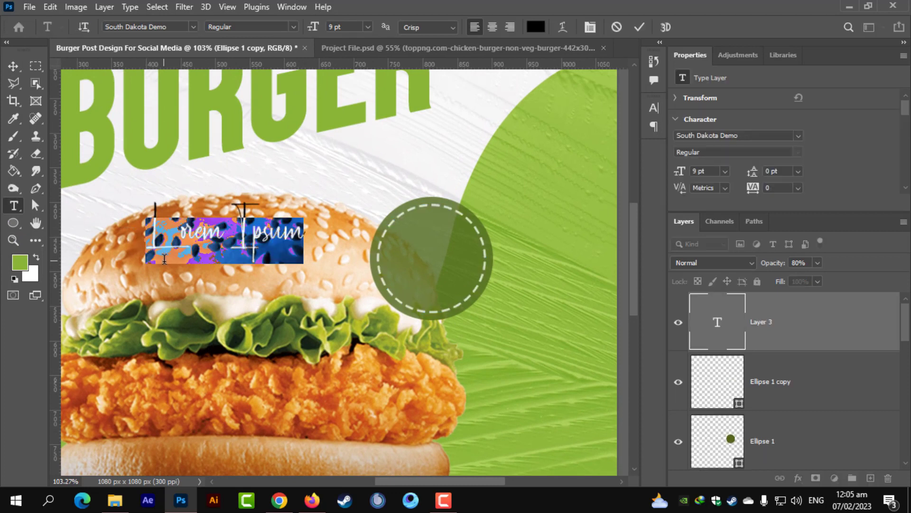
{"action": "type", "text": "Bu"}
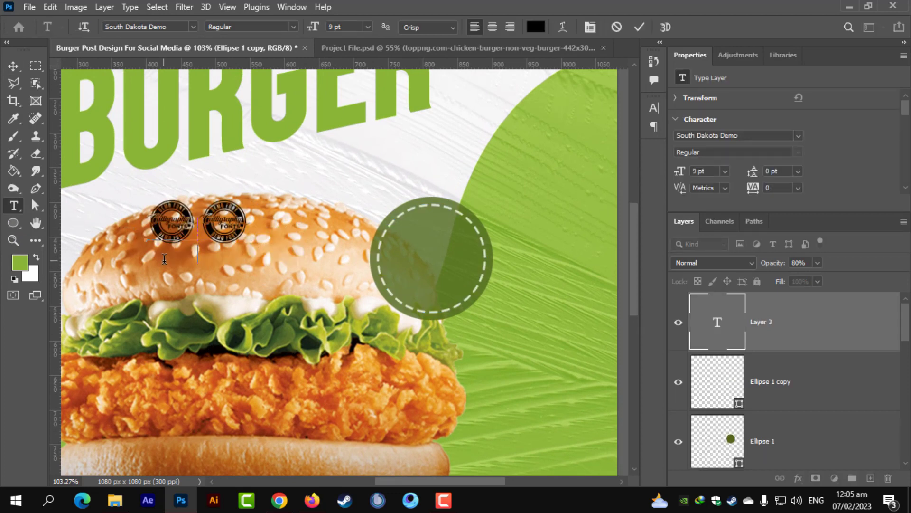
{"action": "key", "text": "BackSpace"}
{"action": "key", "text": "BackSpace"}
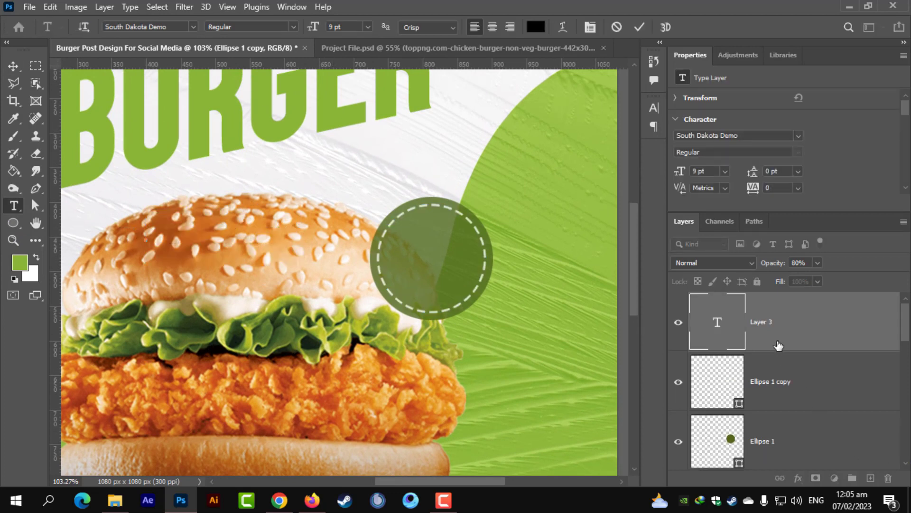
{"action": "left_click", "coordinate": [748, 325]}
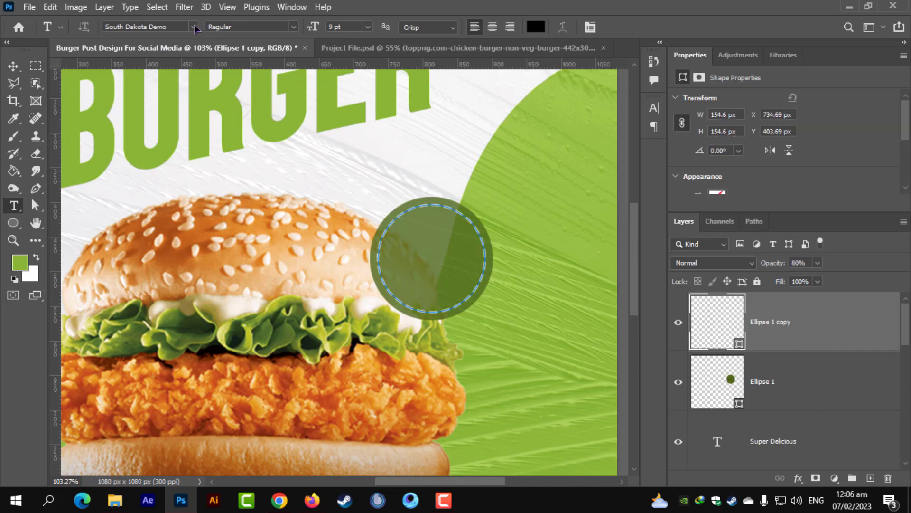
Step: Add black Montserrat Regular text reading "10%" and "DISCOUNT" on two lines over the burger bun
{"action": "left_click", "coordinate": [193, 27]}
{"action": "left_click", "coordinate": [157, 81]}
{"action": "left_click", "coordinate": [172, 245]}
{"action": "key", "text": "BackSpace"}
{"action": "type", "text": "10%"}
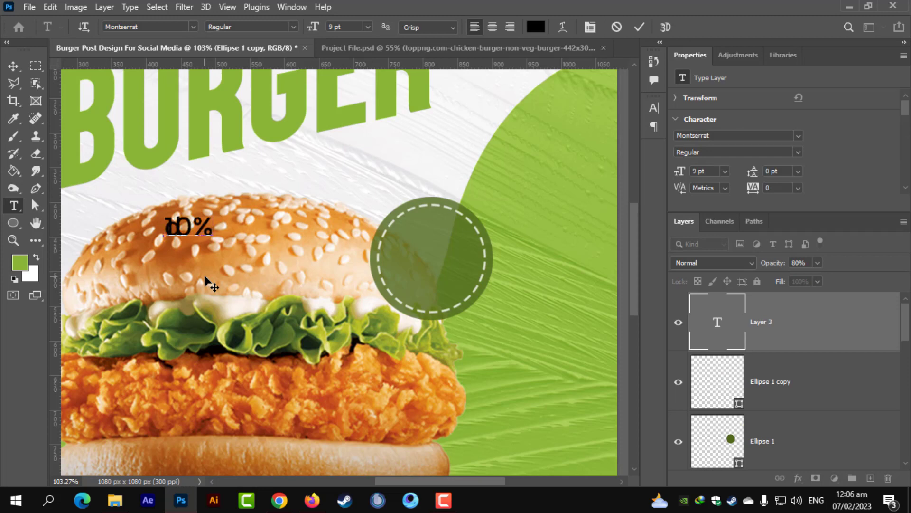
{"action": "key", "text": "BackSpace"}
{"action": "type", "text": "DISCOUNT"}
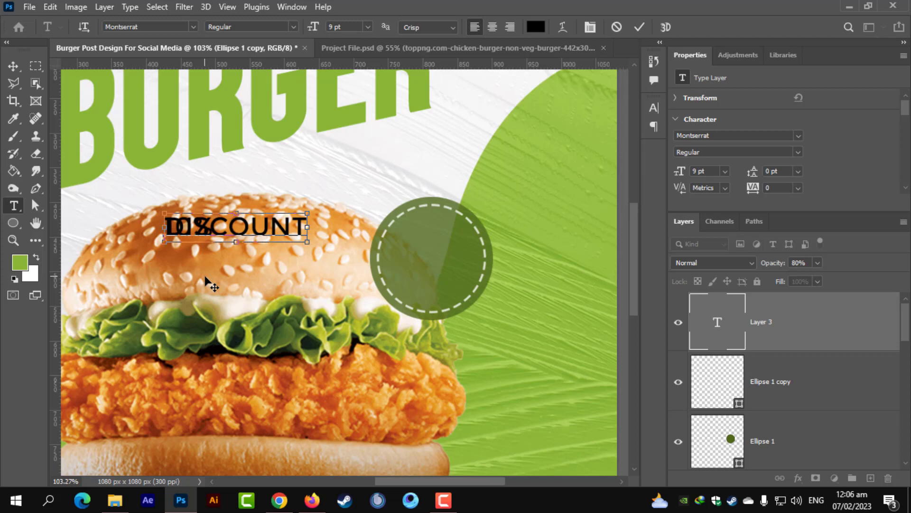
Step: Increase the discount text's line spacing so "DISCOUNT" sits clearly below "10%"
{"action": "key", "text": "ctrl+a"}
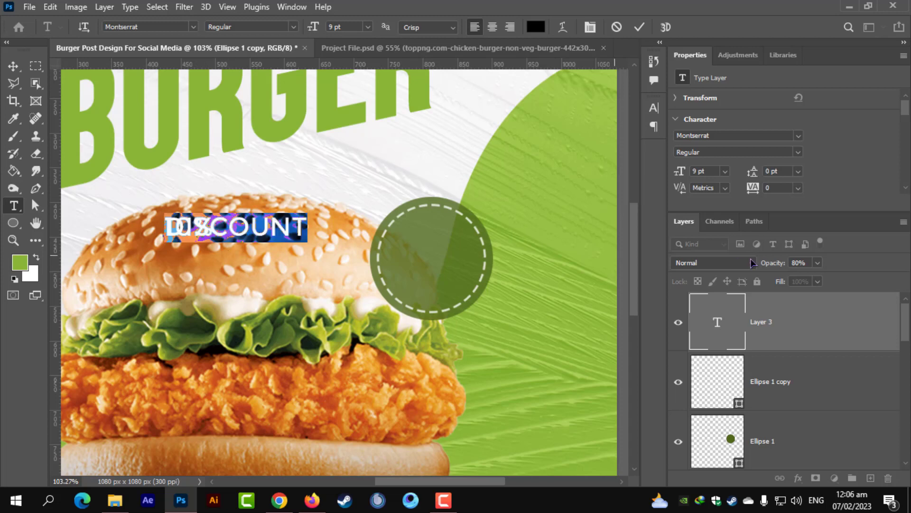
{"action": "left_click_drag", "start_coordinate": [752, 174], "coordinate": [757, 173]}
{"action": "left_click", "coordinate": [468, 200]}
Step: Enlarge only the "10%" line of the discount text to 26 pt
{"action": "double_click", "coordinate": [193, 227]}
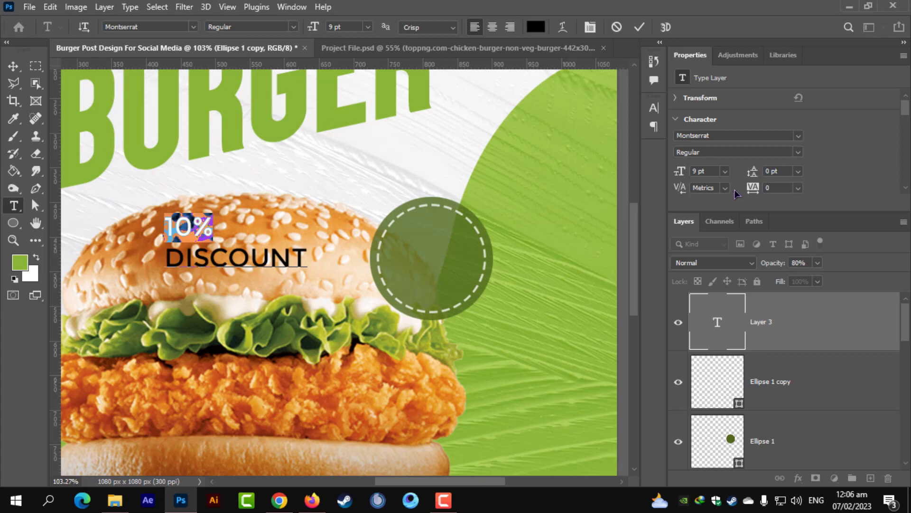
{"action": "left_click", "coordinate": [680, 171]}
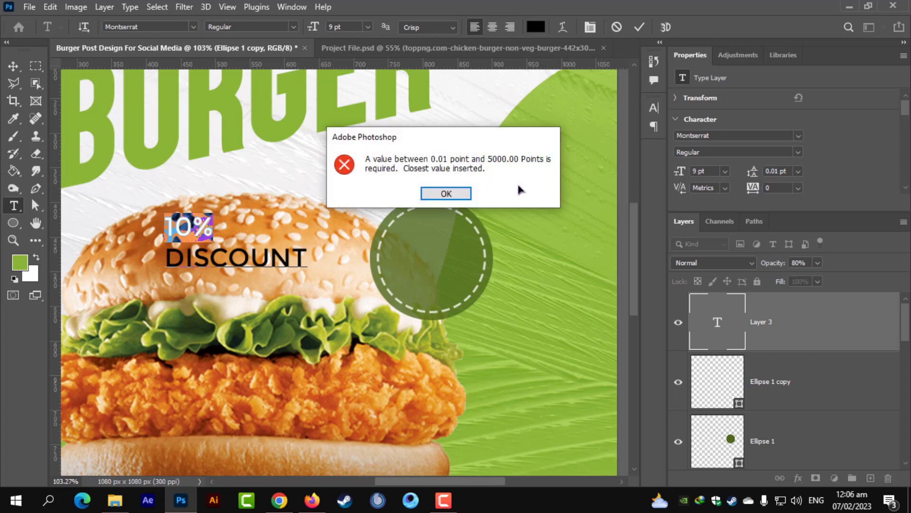
{"action": "left_click", "coordinate": [468, 200]}
{"action": "left_click_drag", "start_coordinate": [669, 170], "coordinate": [687, 172]}
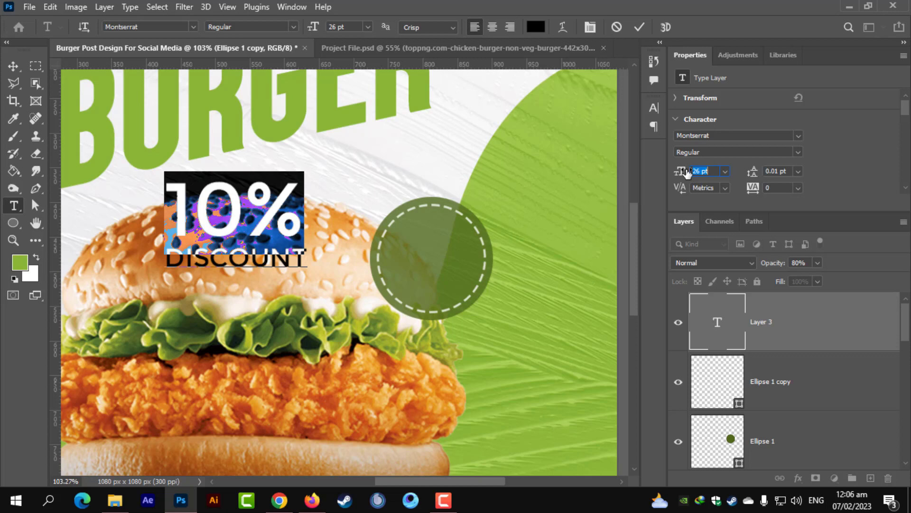
Step: Change the color of both discount text lines to white (ffffff)
{"action": "key", "text": "ctrl+a"}
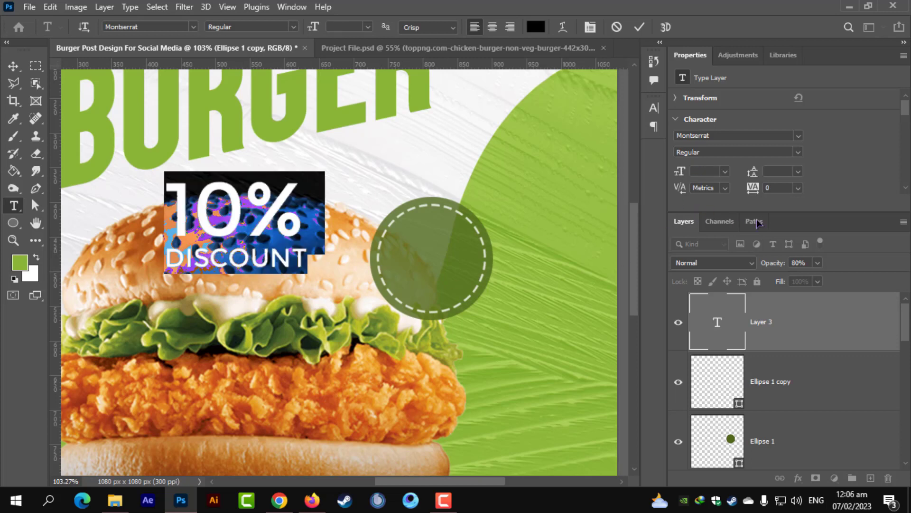
{"action": "left_click_drag", "start_coordinate": [907, 114], "coordinate": [907, 122]}
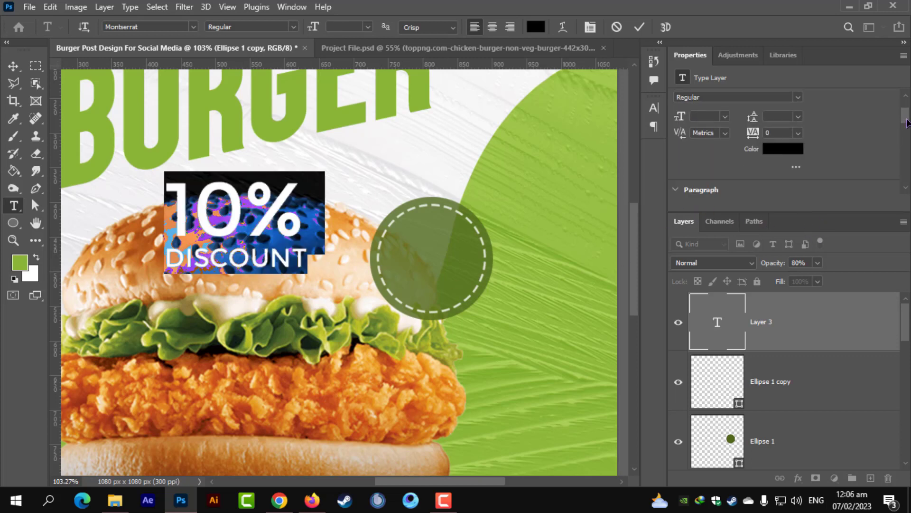
{"action": "left_click", "coordinate": [786, 150]}
{"action": "left_click", "coordinate": [558, 244]}
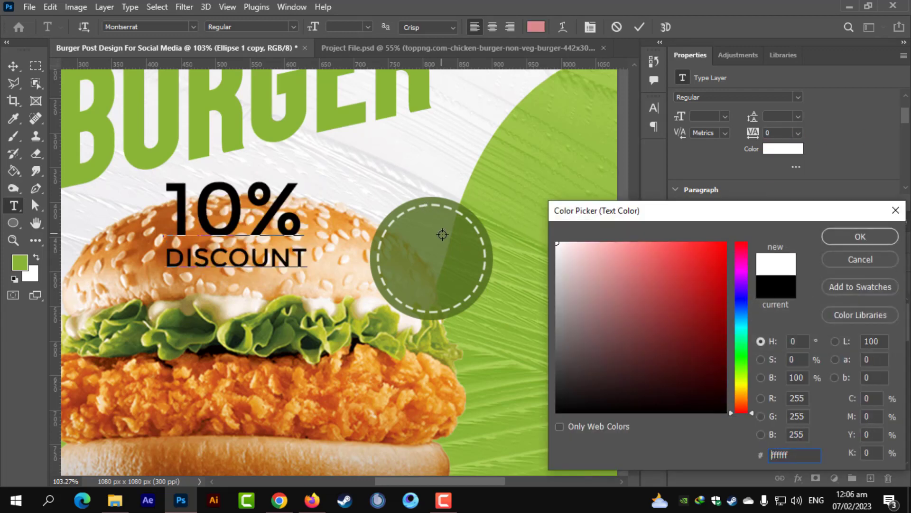
{"action": "left_click", "coordinate": [860, 237]}
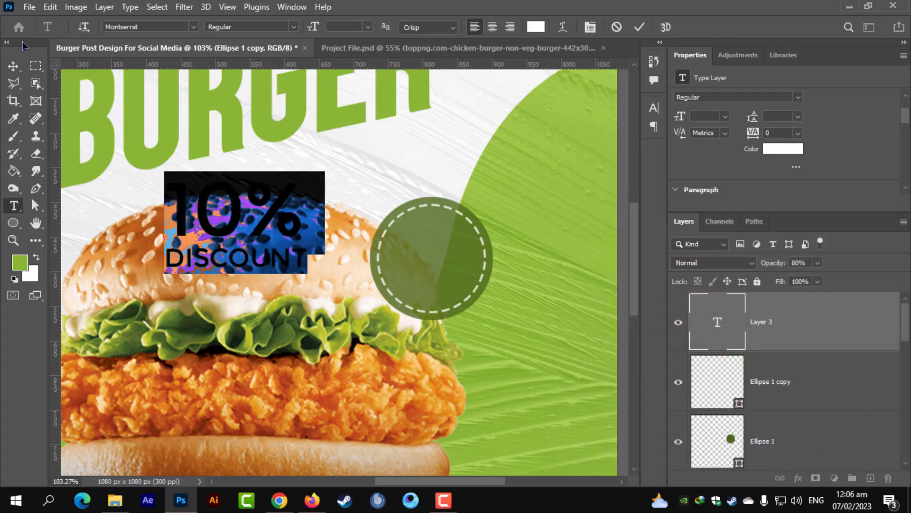
Step: Move the 10% DISCOUNT text onto the circular badge and scale it down to fit inside the dashed ring
{"action": "key", "text": "ctrl+Return"}
{"action": "key", "text": "ctrl+t"}
{"action": "left_click_drag", "start_coordinate": [305, 177], "coordinate": [455, 255]}
{"action": "scroll", "coordinate": [488, 226], "scroll_direction": "up", "scroll_amount": 5}
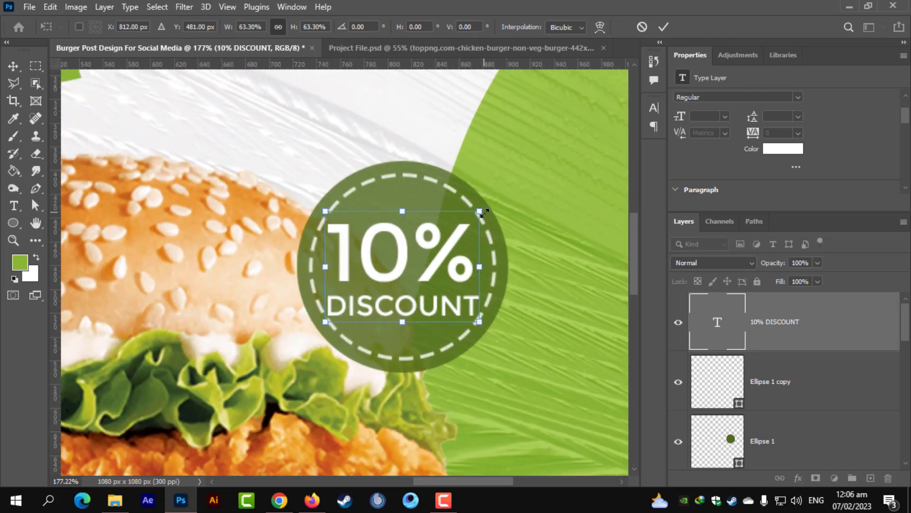
{"action": "left_click_drag", "start_coordinate": [480, 211], "coordinate": [474, 220]}
{"action": "key", "text": "Return"}
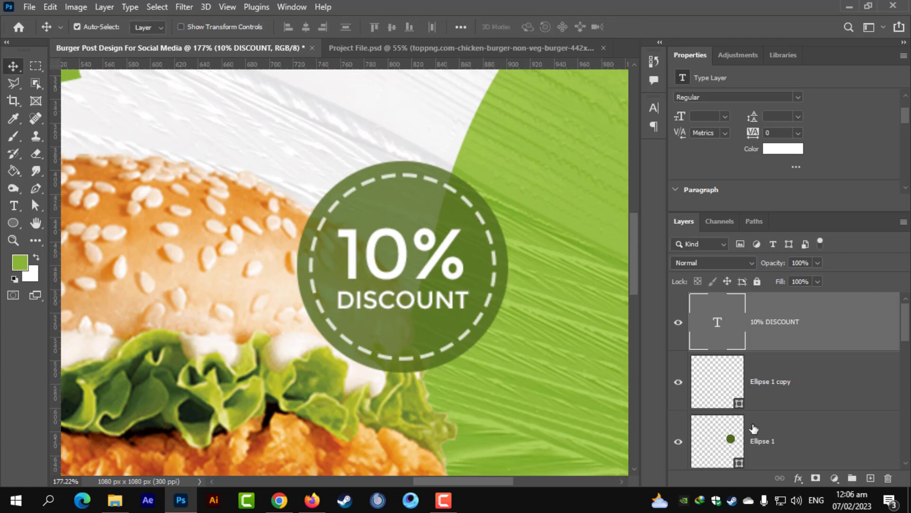
Step: Center the 10% DISCOUNT text horizontally and vertically on the dark green circle
{"action": "left_click", "coordinate": [754, 428], "text": "ctrl"}
{"action": "left_click", "coordinate": [306, 28]}
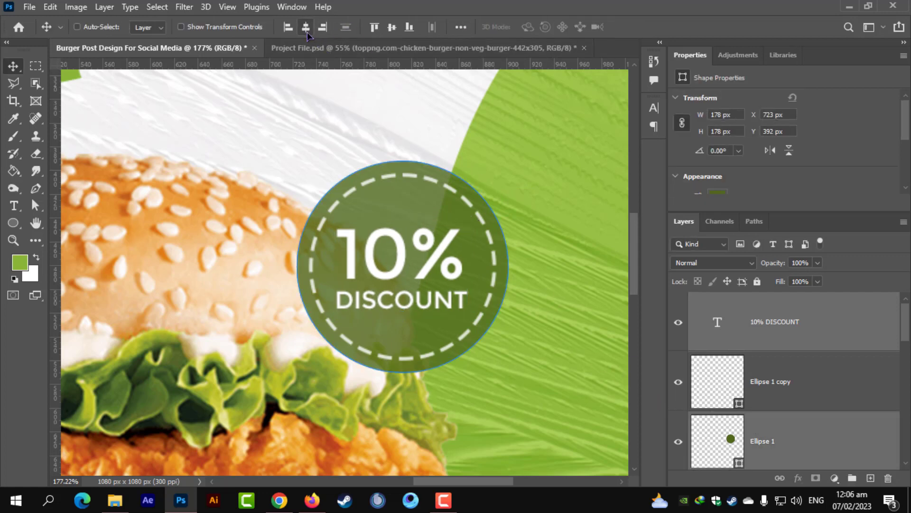
{"action": "left_click", "coordinate": [392, 28]}
{"action": "key", "text": "ctrl+0"}
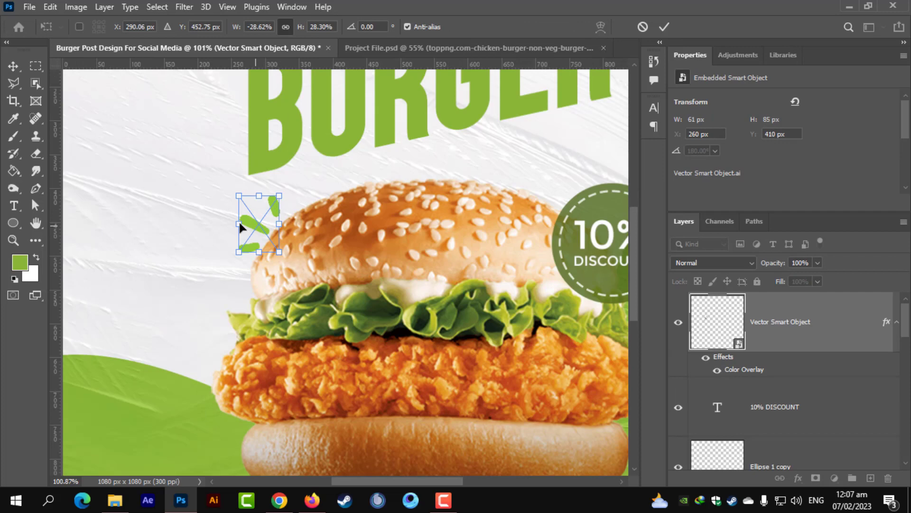
Step: Place a flipped duplicate of the green accent strokes beside the lower right of the bottom bun, at about X 832 px, Y 807 px
{"action": "left_click_drag", "start_coordinate": [241, 227], "coordinate": [426, 416]}
{"action": "key", "text": "Return"}
{"action": "scroll", "coordinate": [518, 341], "scroll_direction": "down", "scroll_amount": 5}
{"action": "key", "text": "ctrl+t"}
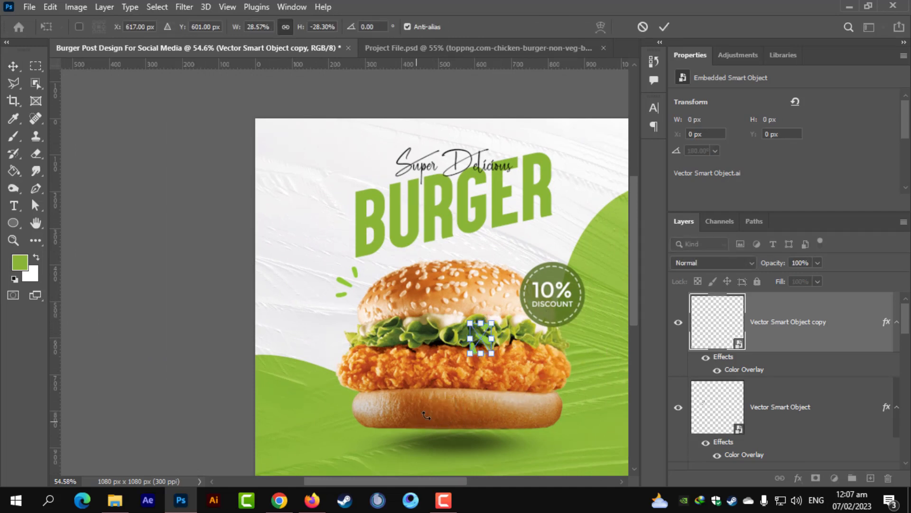
{"action": "left_click_drag", "start_coordinate": [479, 338], "coordinate": [575, 430]}
{"action": "key", "text": "Return"}
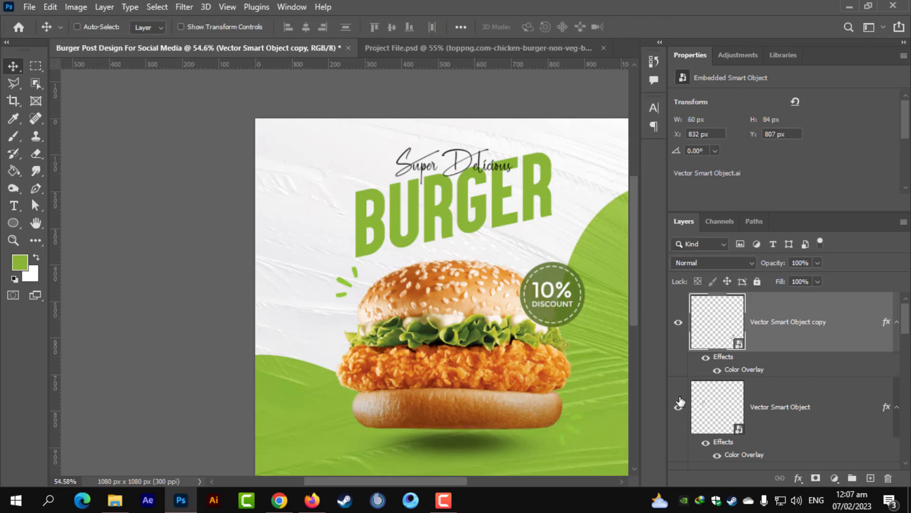
Step: Change the Color Overlay of the duplicated accent strokes to white (ffffff)
{"action": "double_click", "coordinate": [719, 373]}
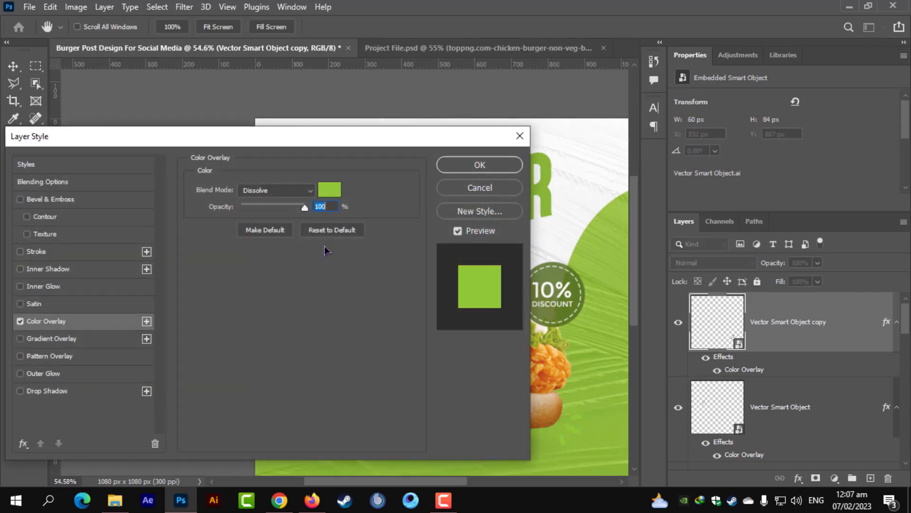
{"action": "left_click", "coordinate": [330, 190]}
{"action": "left_click_drag", "start_coordinate": [577, 252], "coordinate": [558, 243]}
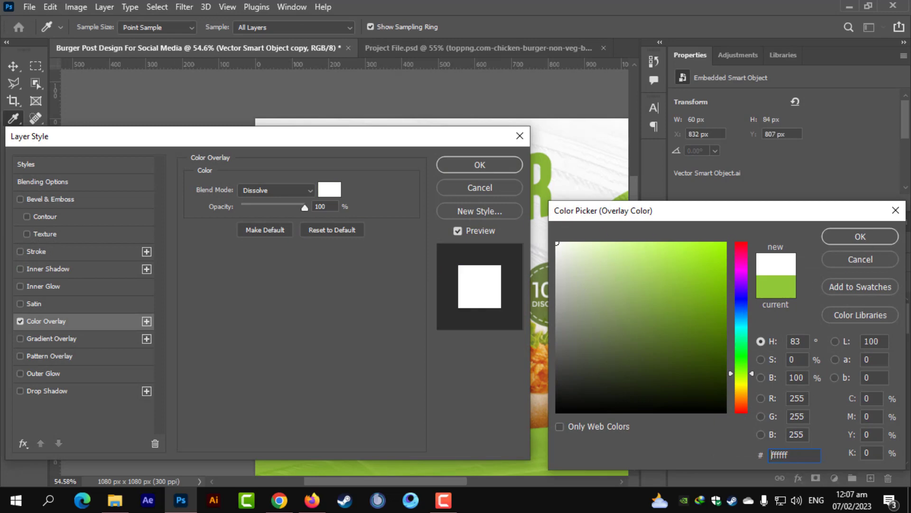
{"action": "left_click", "coordinate": [860, 236]}
{"action": "left_click", "coordinate": [480, 164]}
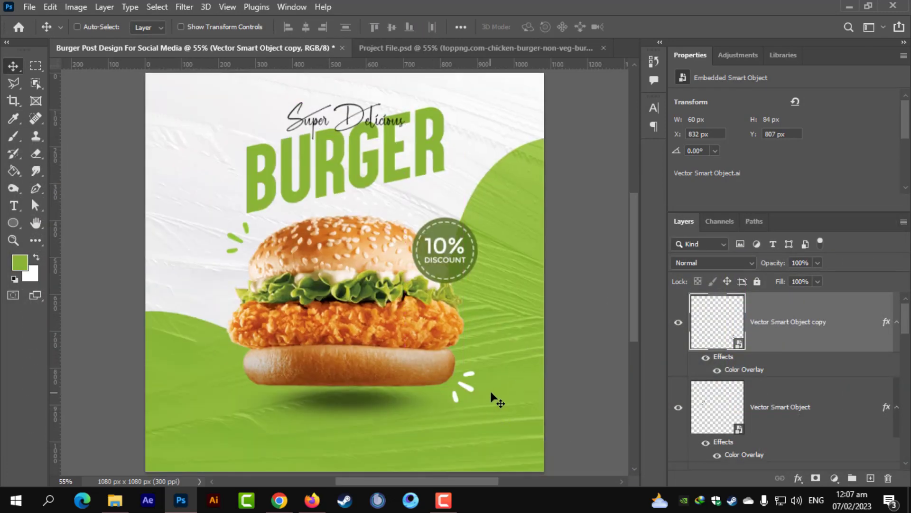
Step: Shift the blurred tomato, chili and onion images together slightly upward around the burger, centered at about X 539 px, Y 404 px
{"action": "scroll", "coordinate": [492, 394], "scroll_direction": "up", "scroll_amount": 1}
{"action": "scroll", "coordinate": [493, 395], "scroll_direction": "down", "scroll_amount": 1}
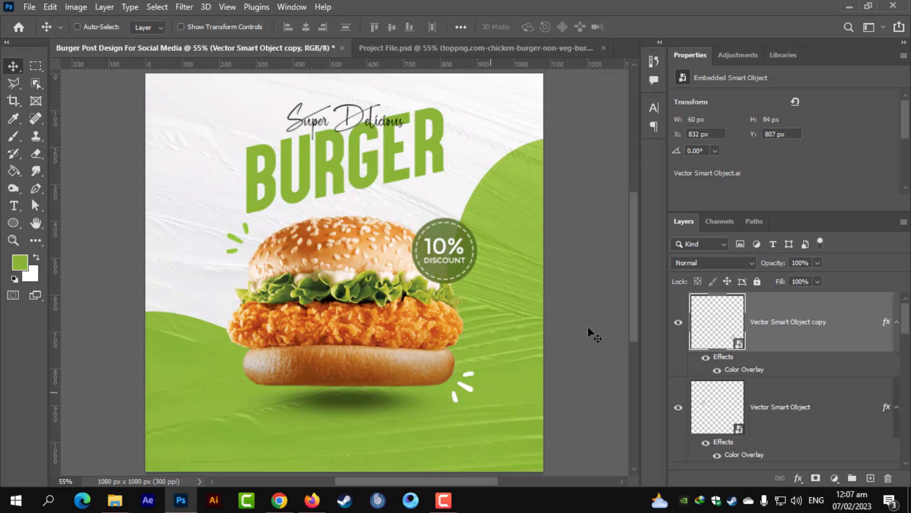
{"action": "scroll", "coordinate": [588, 326], "scroll_direction": "down", "scroll_amount": 1}
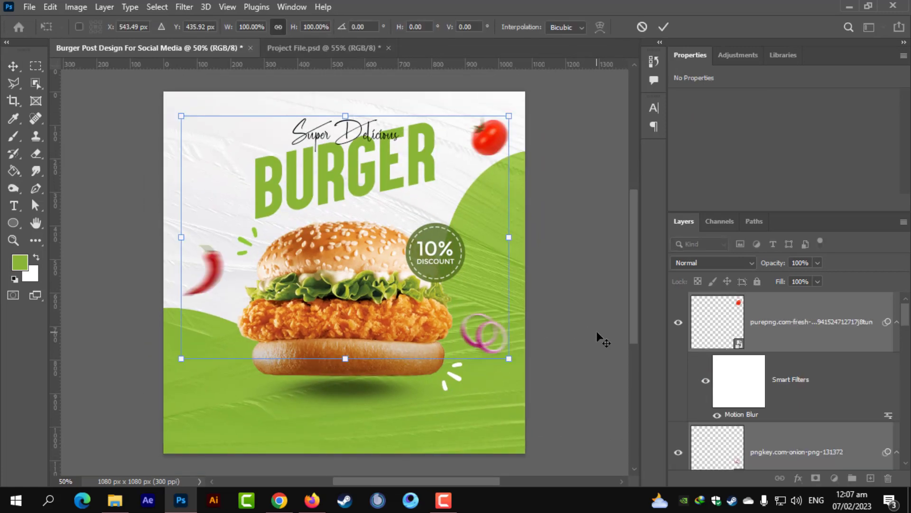
{"action": "left_click_drag", "start_coordinate": [486, 274], "coordinate": [480, 264]}
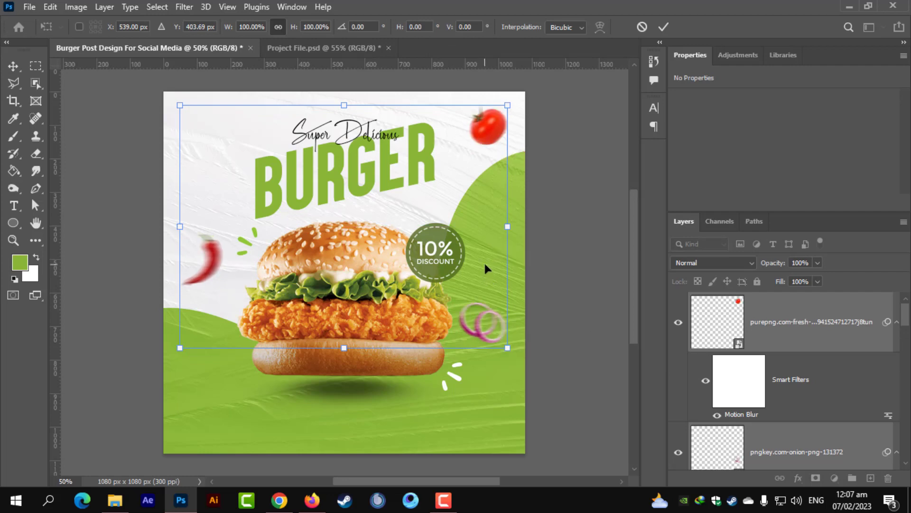
{"action": "key", "text": "Return"}
Step: Move the onion rings slightly right and down, away from the burger, to about X 906 px, Y 638 px
{"action": "scroll", "coordinate": [568, 361], "scroll_direction": "up", "scroll_amount": 1}
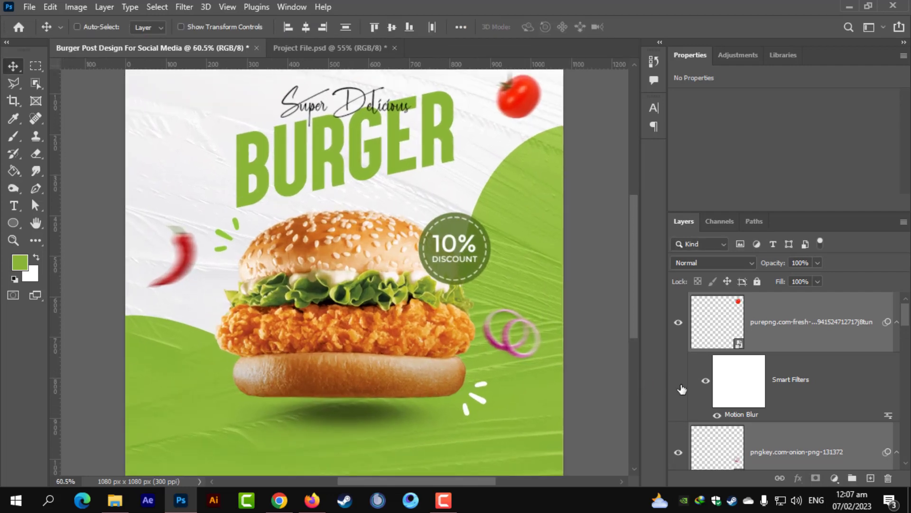
{"action": "left_click", "coordinate": [776, 442]}
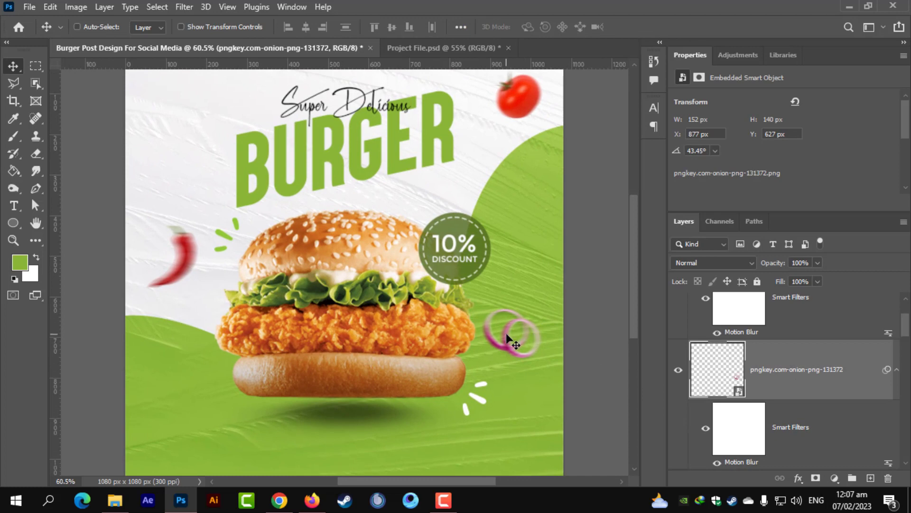
{"action": "mouse_move", "coordinate": [511, 335]}
{"action": "left_mouse_down"}
{"action": "mouse_move", "coordinate": [522, 351]}
{"action": "mouse_move", "coordinate": [520, 338]}
{"action": "left_mouse_up"}
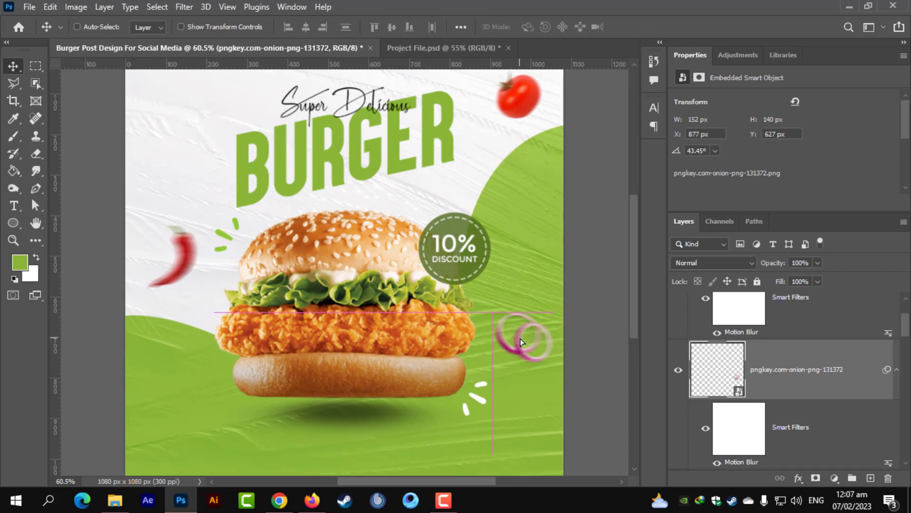
Step: Scale the red chili to about 77.1% (101 x 119 px) and place it left of the bun at about X 74 px, Y 476 px
{"action": "scroll", "coordinate": [759, 403], "scroll_direction": "down", "scroll_amount": 3}
{"action": "scroll", "coordinate": [766, 411], "scroll_direction": "down", "scroll_amount": 3}
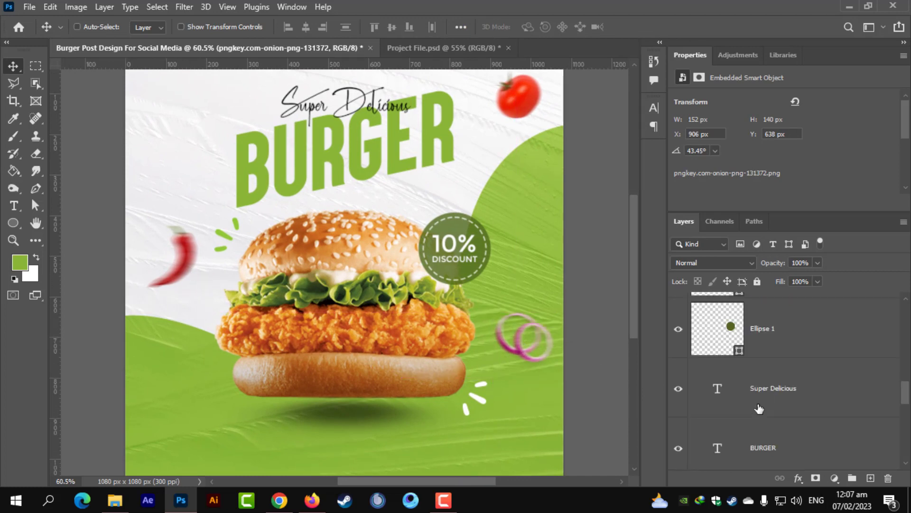
{"action": "scroll", "coordinate": [759, 407], "scroll_direction": "up", "scroll_amount": 3}
{"action": "scroll", "coordinate": [776, 386], "scroll_direction": "up", "scroll_amount": 2}
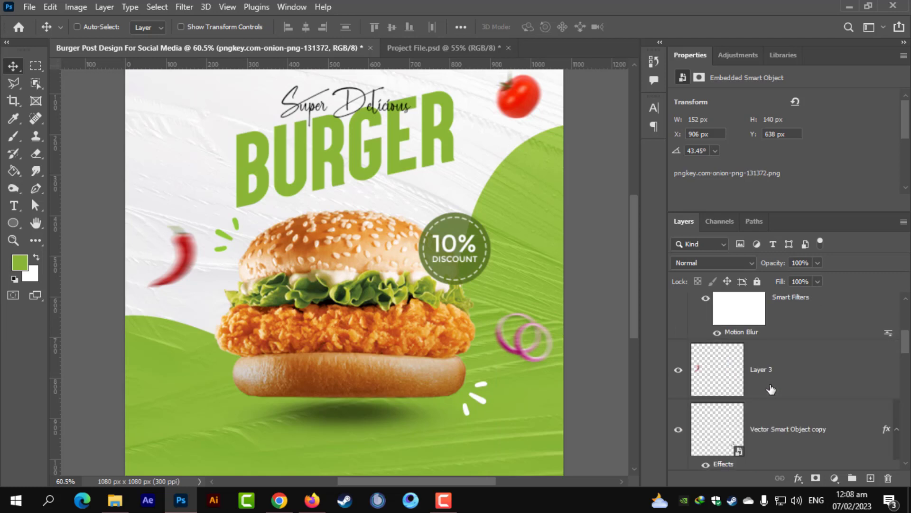
{"action": "left_click", "coordinate": [773, 377]}
{"action": "left_click_drag", "start_coordinate": [185, 273], "coordinate": [185, 283]}
{"action": "key", "text": "ctrl+t"}
{"action": "left_click_drag", "start_coordinate": [193, 234], "coordinate": [177, 272]}
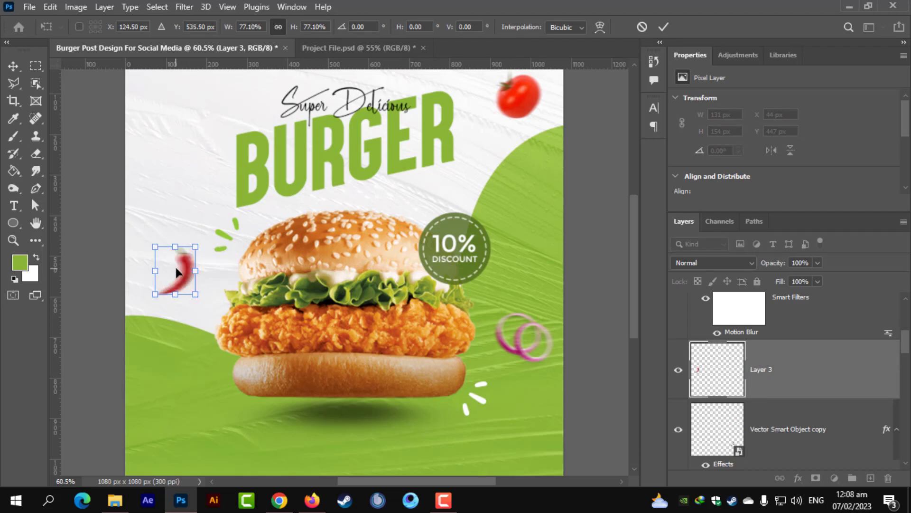
{"action": "key", "text": "Return"}
{"action": "key", "text": "ctrl+minus"}
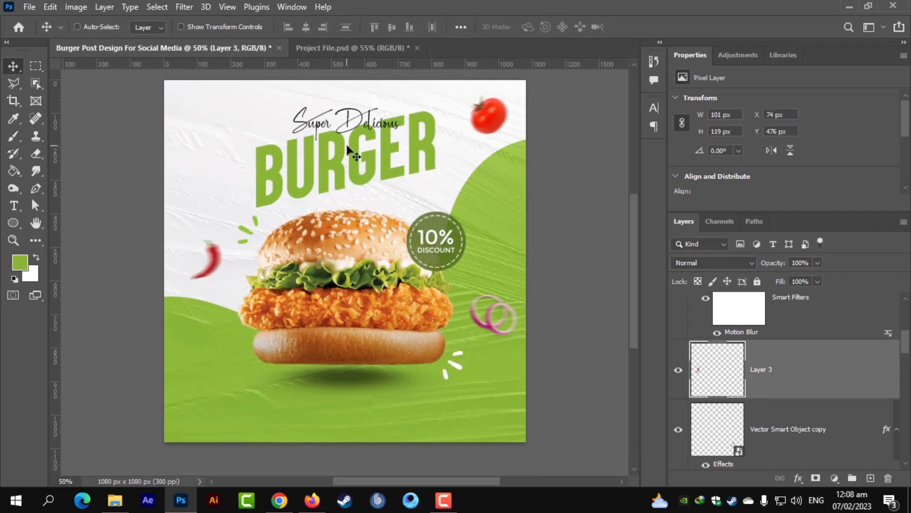
Step: Paste the Graphics Family logo and place it in the poster's upper-left corner, at about X 162 px, Y 96 px
{"action": "key", "text": "ctrl+v"}
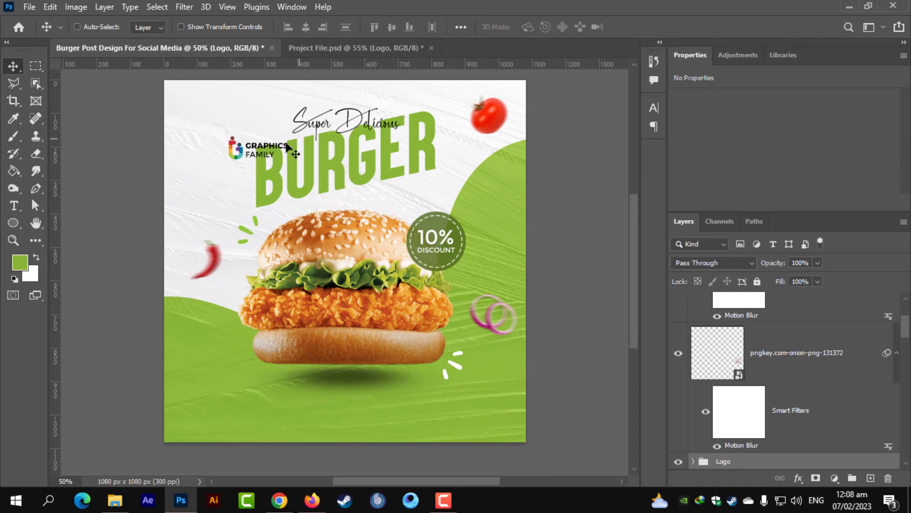
{"action": "key", "text": "ctrl+t"}
{"action": "left_click_drag", "start_coordinate": [264, 153], "coordinate": [227, 125]}
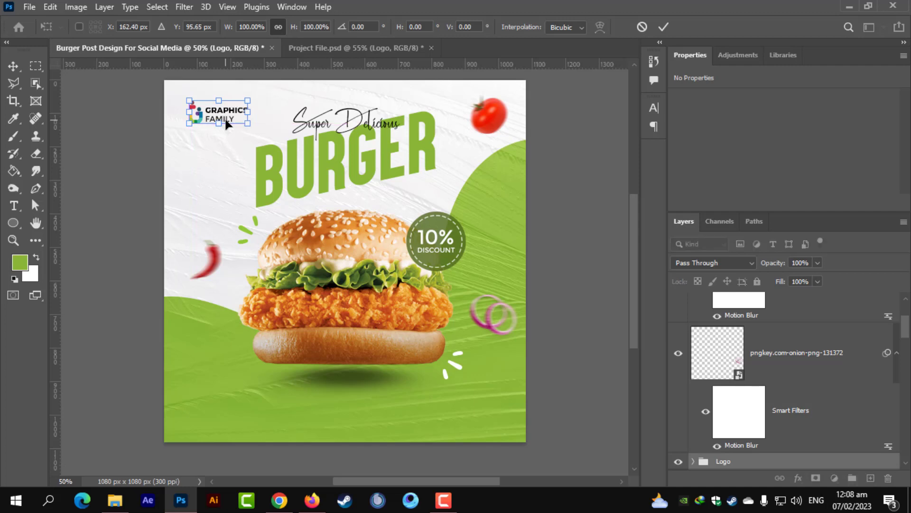
{"action": "key", "text": "Return"}
Step: Nudge the logo slightly upward toward the poster's top edge
{"action": "scroll", "coordinate": [227, 124], "scroll_direction": "up", "scroll_amount": 1}
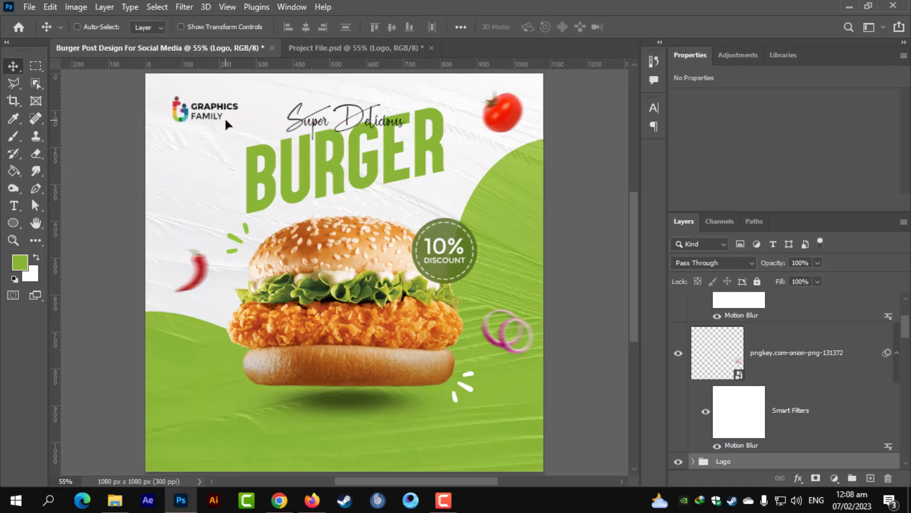
{"action": "key", "text": "Up"}
{"action": "key", "text": "Up"}
{"action": "key", "text": "Up"}
{"action": "key", "text": "Up"}
{"action": "key", "text": "Up"}
{"action": "key", "text": "Up"}
{"action": "key", "text": "Up"}
{"action": "key", "text": "Up"}
{"action": "key", "text": "Up"}
{"action": "key", "text": "Up"}
{"action": "key", "text": "Up"}
{"action": "key", "text": "Up"}
{"action": "key", "text": "Up"}
{"action": "key", "text": "Up"}
{"action": "key", "text": "Up"}
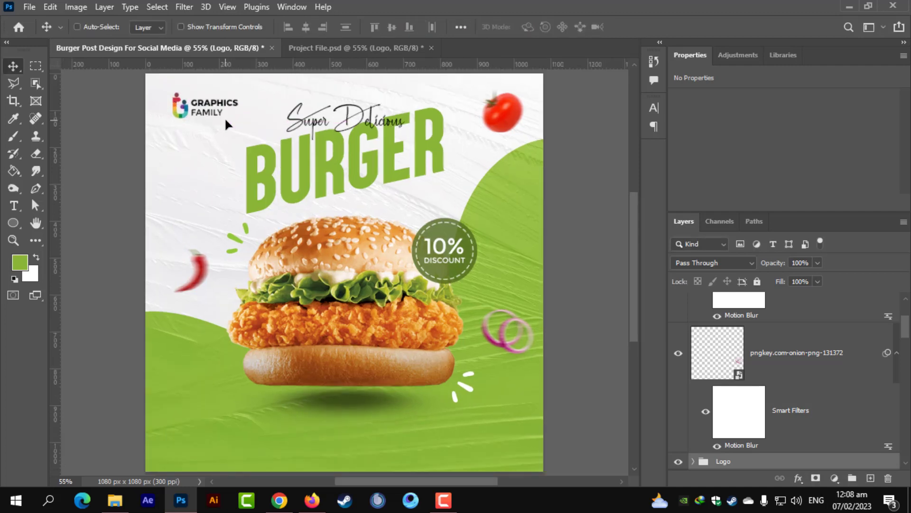
Step: Paste the call information and ORDER NOW button layers into the burger post
{"action": "key", "text": "ctrl+minus"}
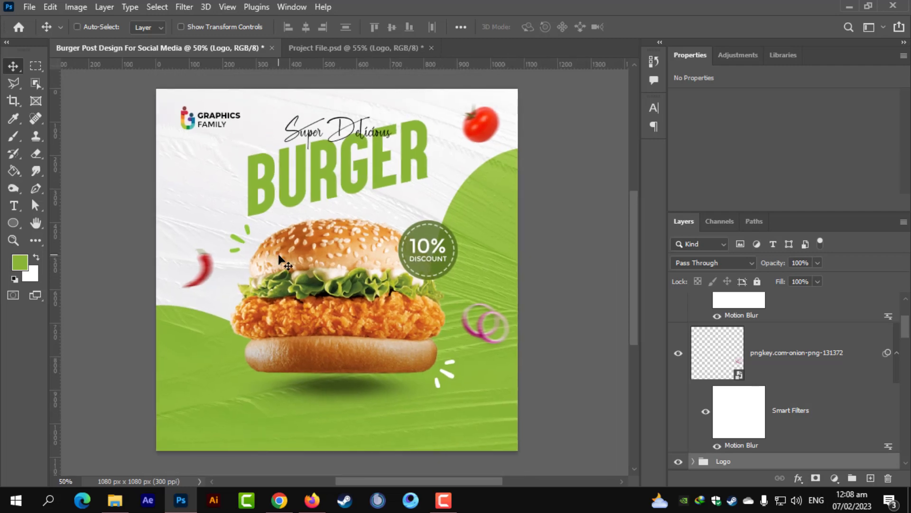
{"action": "key", "text": "ctrl+v"}
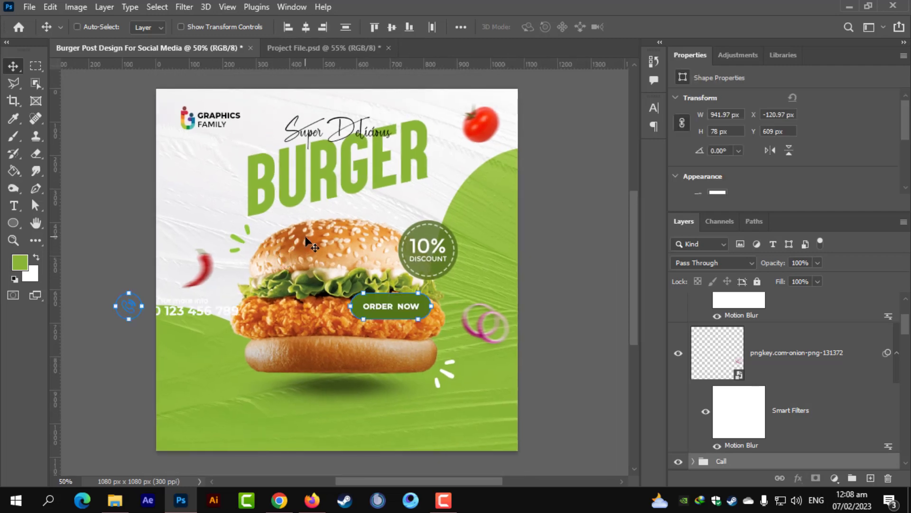
{"action": "key", "text": "ctrl+t"}
{"action": "left_click_drag", "start_coordinate": [391, 311], "coordinate": [448, 423]}
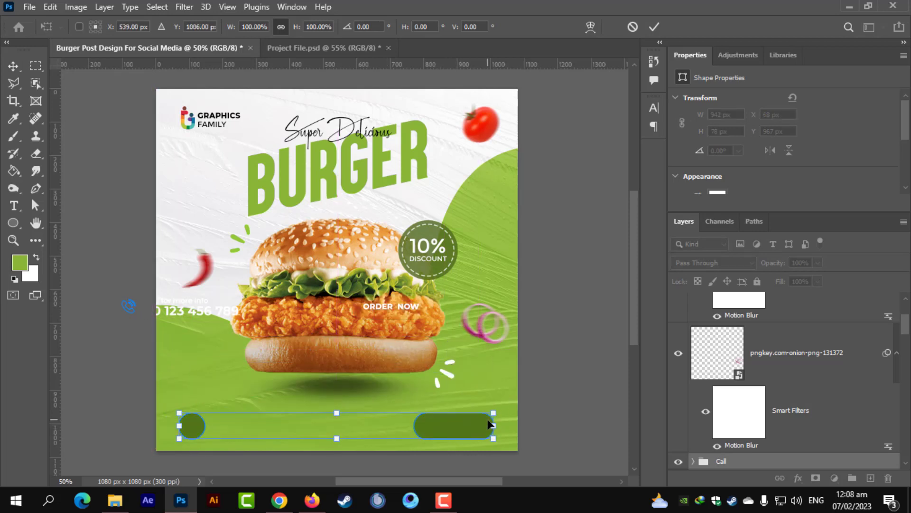
{"action": "key", "text": "ctrl+z"}
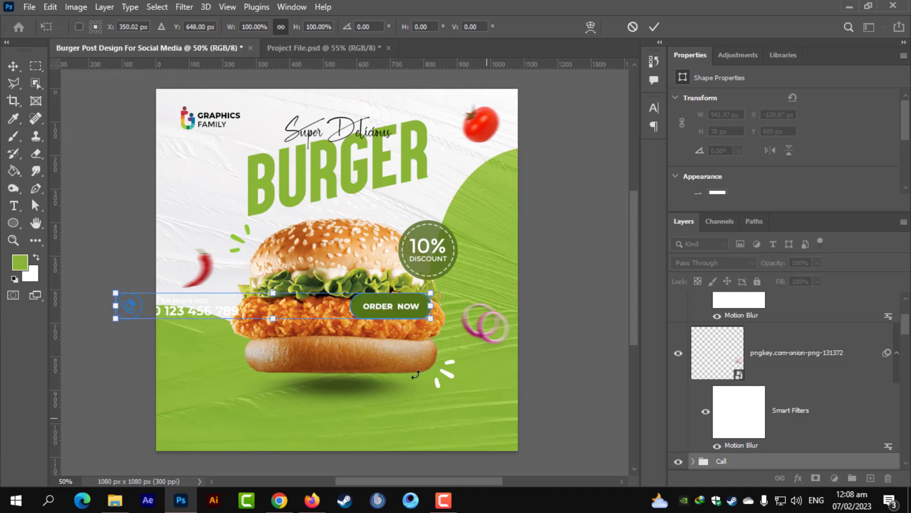
{"action": "key", "text": "Escape"}
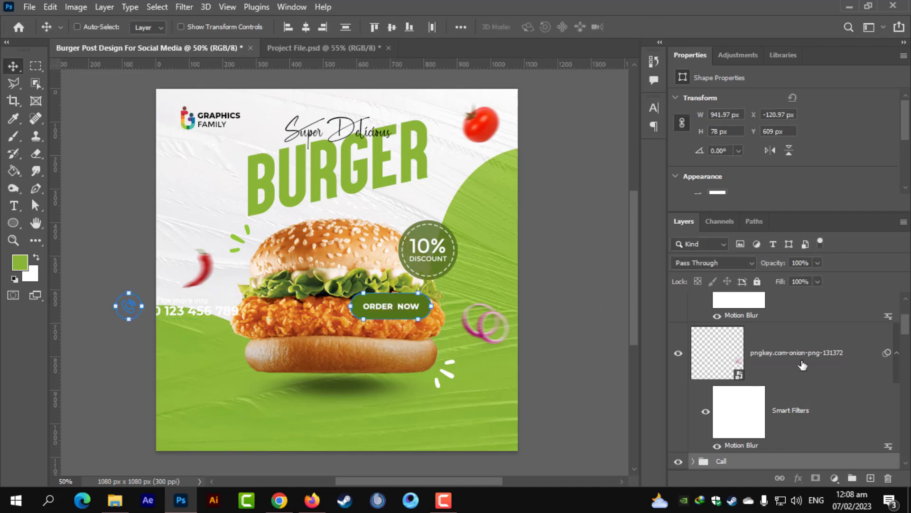
Step: Group the pasted call information and ORDER NOW layers and move the group to the top of the layer stack
{"action": "scroll", "coordinate": [802, 366], "scroll_direction": "down", "scroll_amount": 5}
{"action": "scroll", "coordinate": [803, 396], "scroll_direction": "up", "scroll_amount": 3}
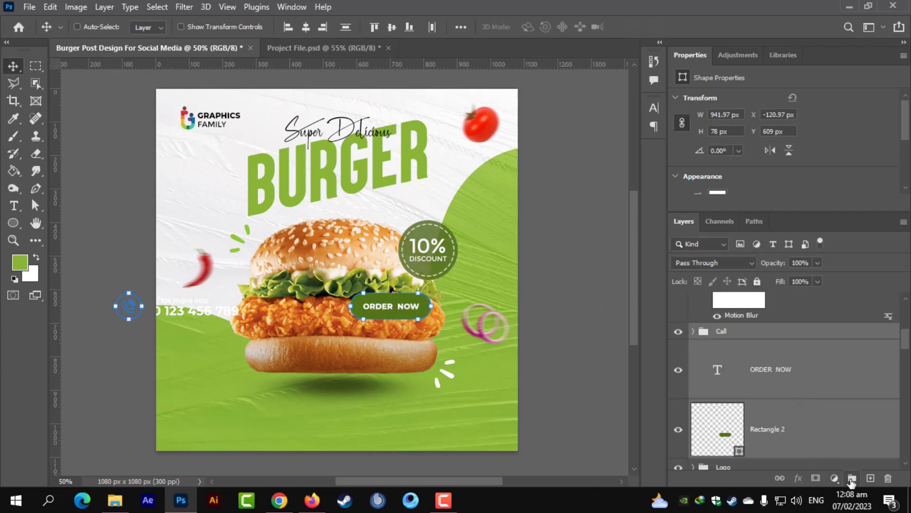
{"action": "left_click", "coordinate": [852, 480]}
{"action": "left_click_drag", "start_coordinate": [754, 341], "coordinate": [747, 300]}
Step: Move the call information and ORDER NOW group down to the poster's lower edge, transforming it despite the missing font
{"action": "key", "text": "ctrl+t"}
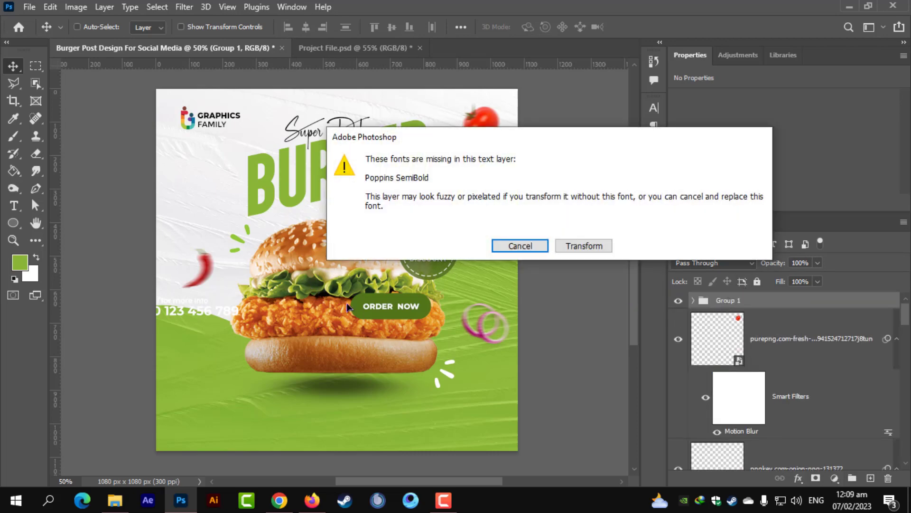
{"action": "left_click", "coordinate": [584, 246]}
{"action": "left_click_drag", "start_coordinate": [400, 315], "coordinate": [465, 420]}
{"action": "key", "text": "Return"}
Step: Fine-tune the vertical position of the call information and ORDER NOW row within the green area below the burger
{"action": "key", "text": "Down"}
{"action": "key", "text": "Down"}
{"action": "key", "text": "Down"}
{"action": "key", "text": "Down"}
{"action": "key", "text": "Down"}
{"action": "key", "text": "Down"}
{"action": "key", "text": "Down"}
{"action": "key", "text": "Down"}
{"action": "key", "text": "Down"}
{"action": "key", "text": "Down"}
{"action": "key", "text": "Down"}
{"action": "key", "text": "Down"}
{"action": "key", "text": "Down"}
{"action": "key", "text": "Down"}
{"action": "key", "text": "Down"}
{"action": "key", "text": "Down"}
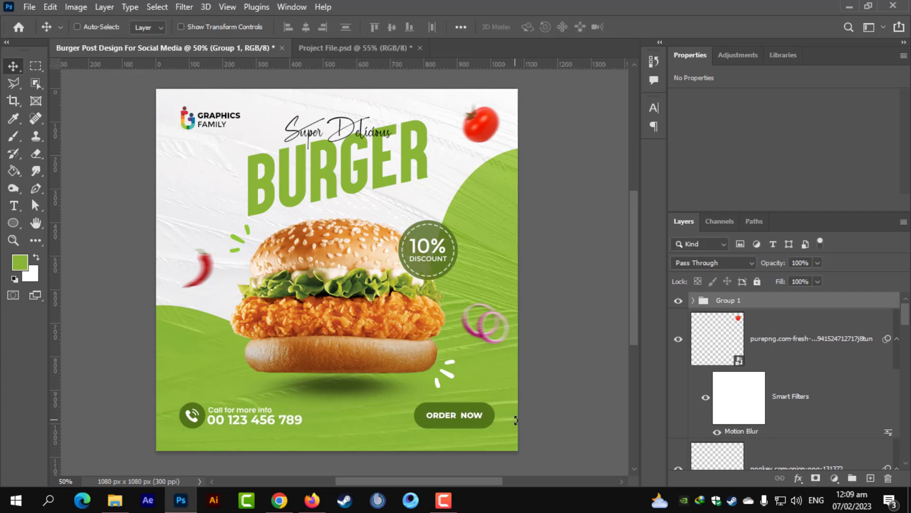
{"action": "key", "text": "Up"}
{"action": "key", "text": "Up"}
{"action": "key", "text": "Up"}
{"action": "key", "text": "Up"}
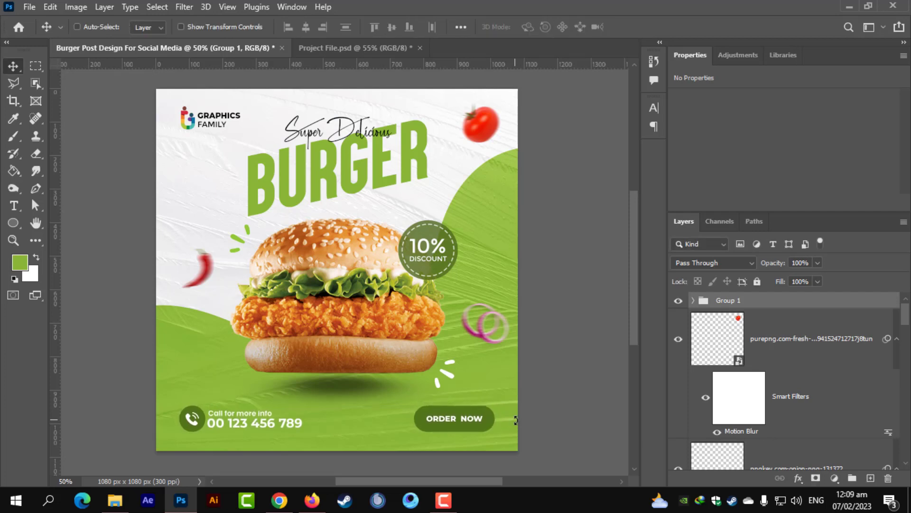
{"action": "scroll", "coordinate": [516, 419], "scroll_direction": "up", "scroll_amount": 1}
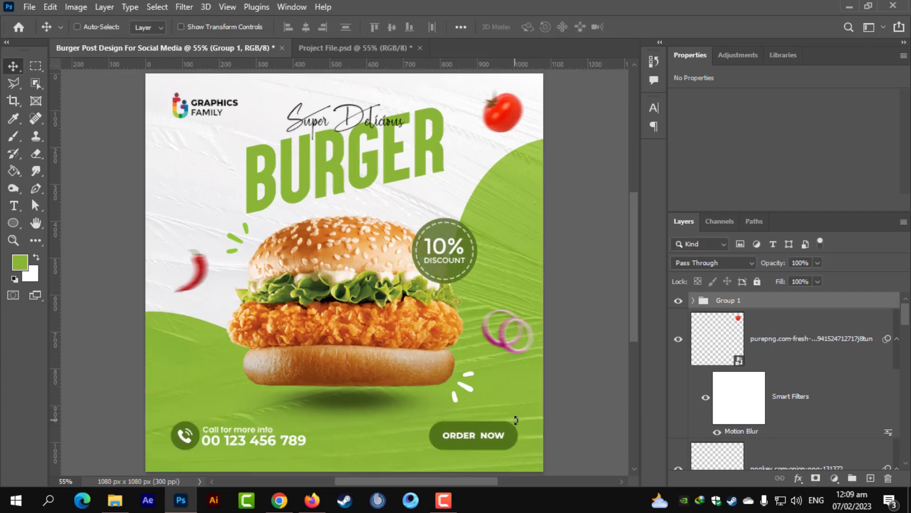
Step: Paste the white circular brush strokes and move their layer behind the burger and text, directly above the wp10775278 copy texture
{"action": "scroll", "coordinate": [377, 363], "scroll_direction": "down", "scroll_amount": 1}
{"action": "key", "text": "ctrl+v"}
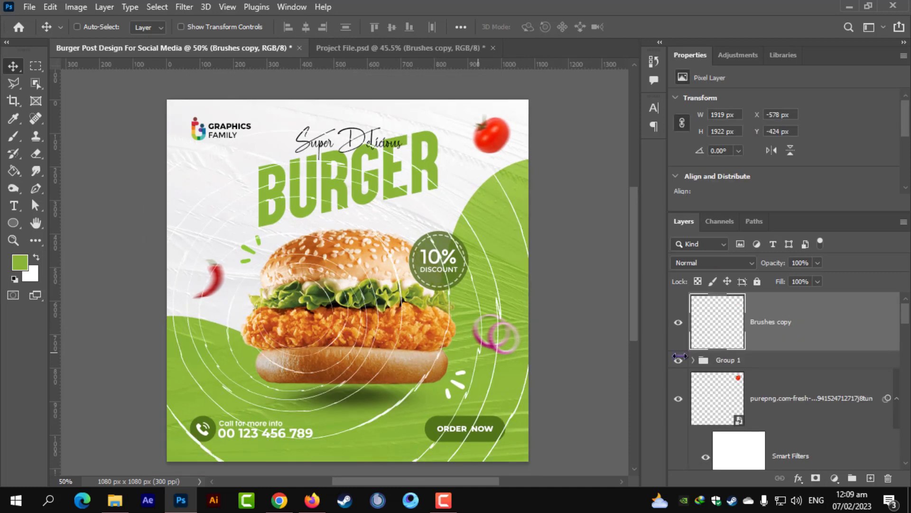
{"action": "mouse_move", "coordinate": [817, 354]}
{"action": "left_mouse_down"}
{"action": "mouse_move", "coordinate": [816, 478]}
{"action": "mouse_move", "coordinate": [843, 386]}
{"action": "mouse_move", "coordinate": [836, 405]}
{"action": "mouse_move", "coordinate": [803, 321]}
{"action": "mouse_move", "coordinate": [807, 284]}
{"action": "mouse_move", "coordinate": [805, 484]}
{"action": "mouse_move", "coordinate": [800, 354]}
{"action": "left_mouse_up"}
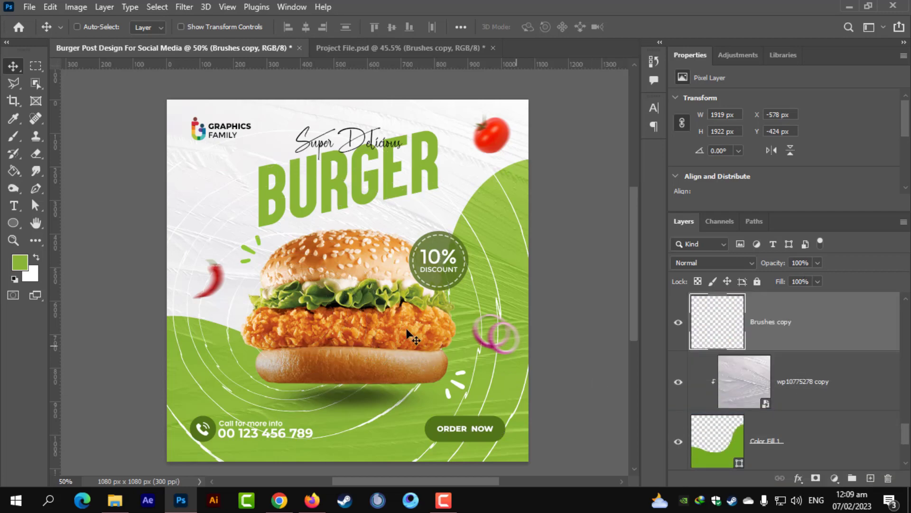
Step: Center the circular brush strokes horizontally and vertically on the whole canvas, and clear the selection
{"action": "key", "text": "super"}
{"action": "key", "text": "super"}
{"action": "key", "text": "ctrl+a"}
{"action": "left_click", "coordinate": [306, 27]}
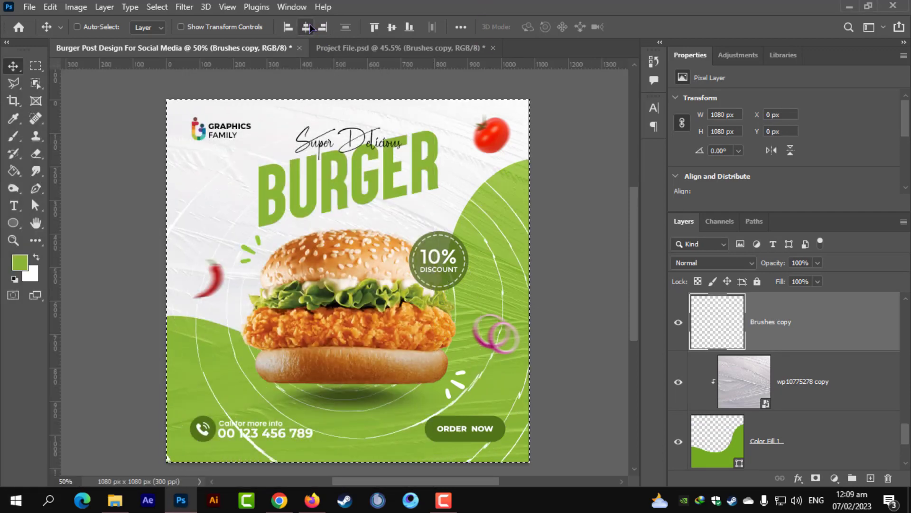
{"action": "left_click", "coordinate": [409, 27]}
{"action": "key", "text": "ctrl+d"}
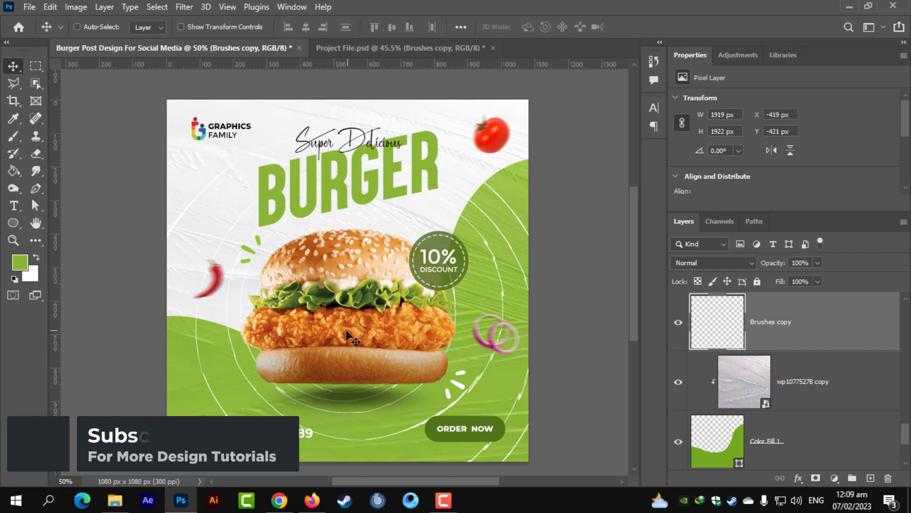
{"action": "scroll", "coordinate": [344, 361], "scroll_direction": "down", "scroll_amount": 1}
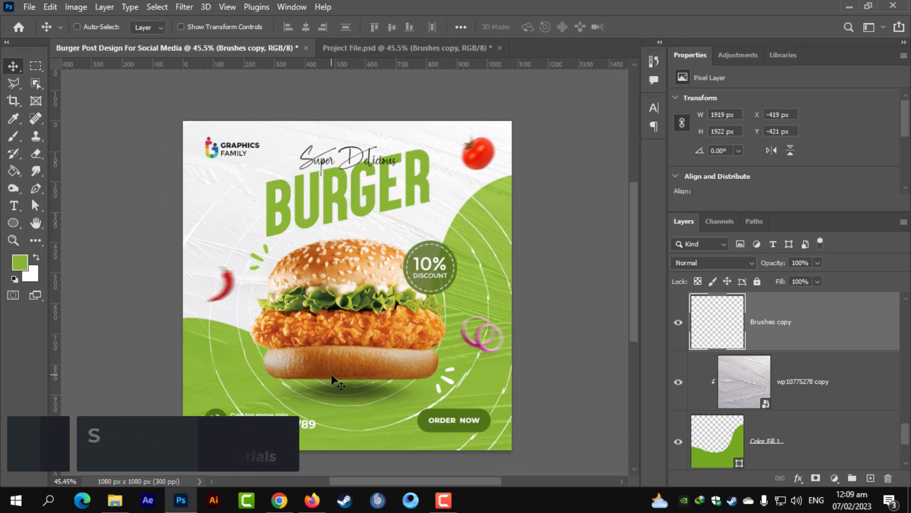
{"action": "scroll", "coordinate": [332, 376], "scroll_direction": "up", "scroll_amount": 1}
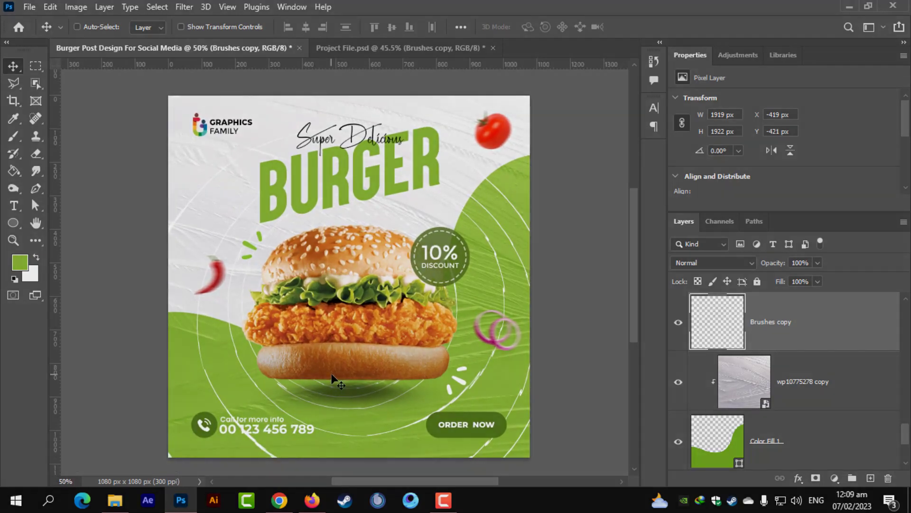